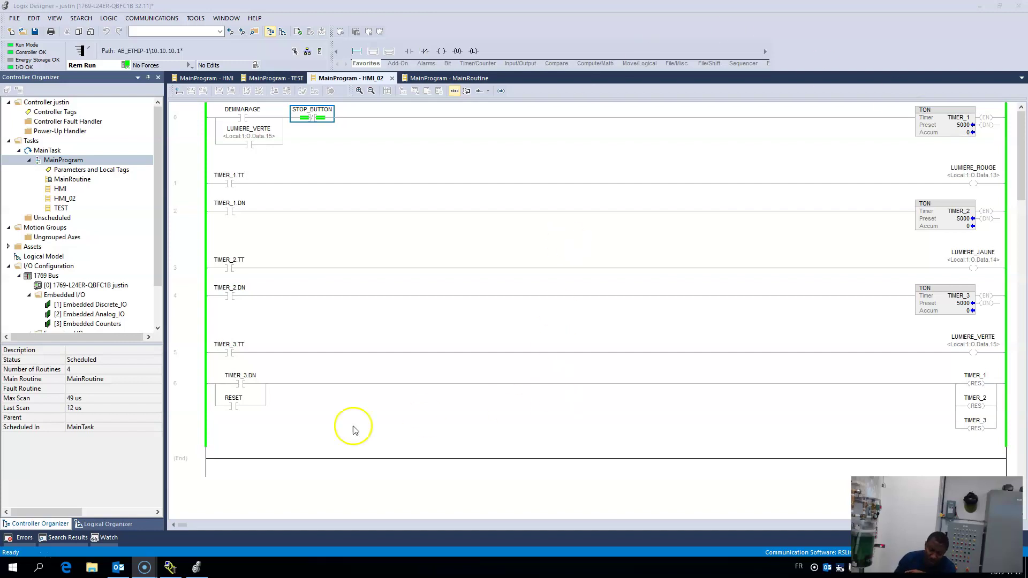
Launch Studio 5000 from the Windows search and start a new project
left_click(38, 568)
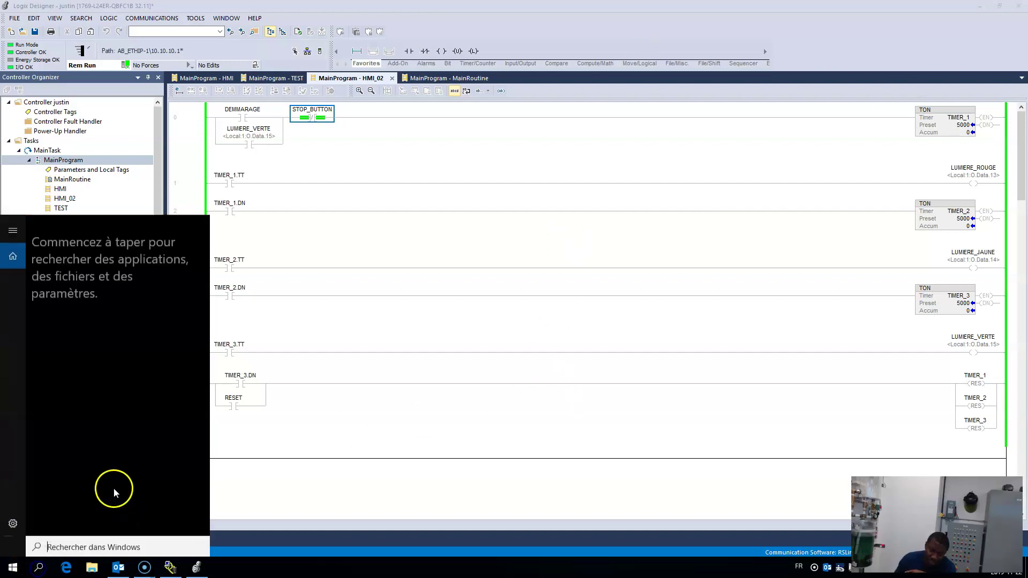
type("STU")
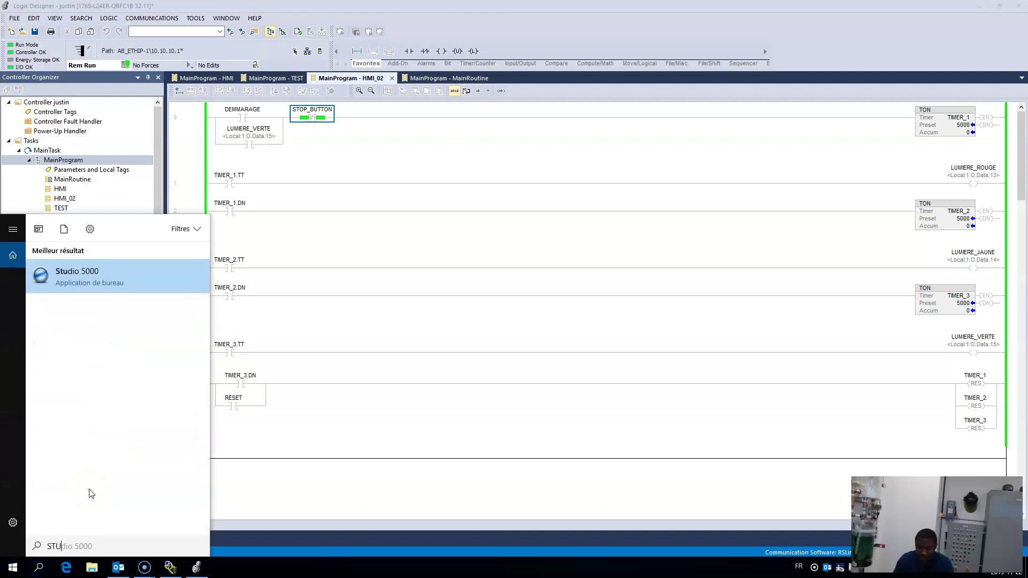
key("Return")
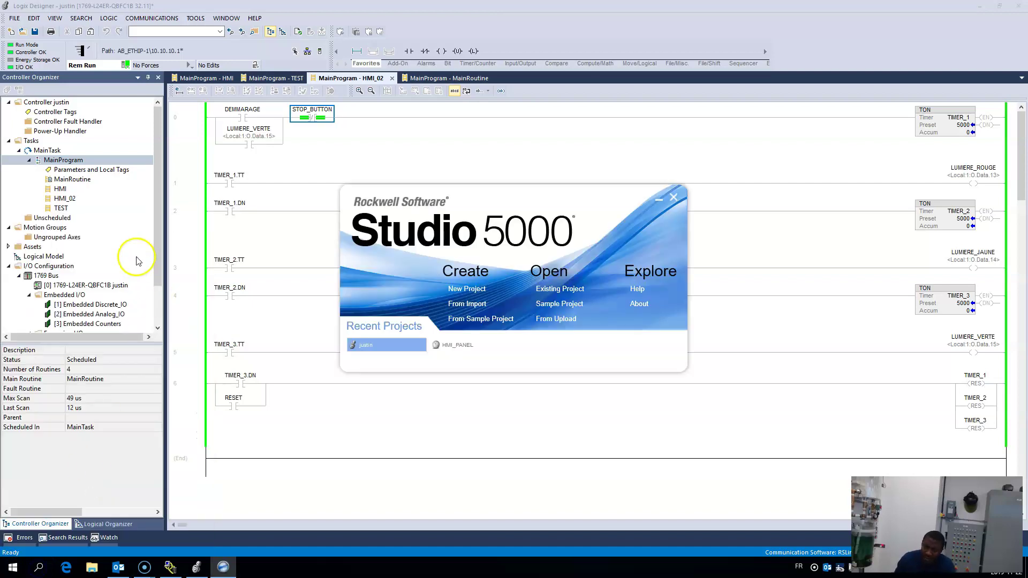
left_click(468, 289)
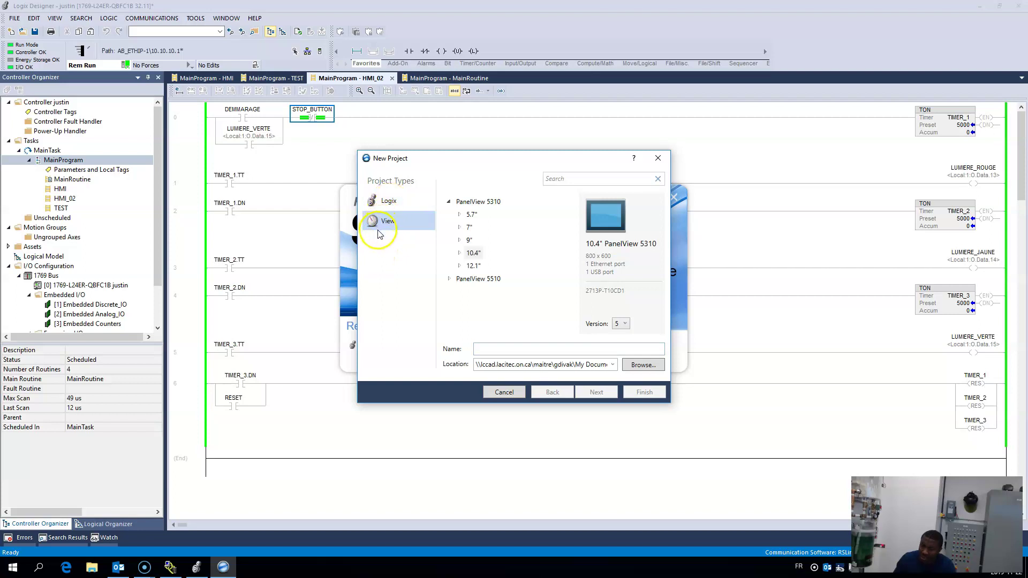
Create a version 2 View project named PANEL_HMI for the 6.5" PanelView 5500
left_click(391, 223)
left_click(624, 324)
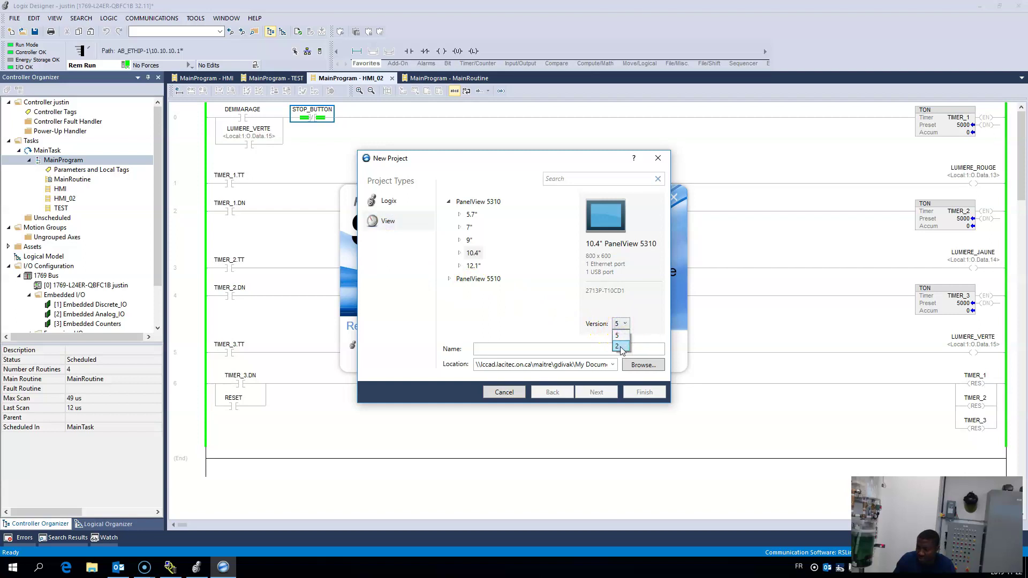
left_click(619, 347)
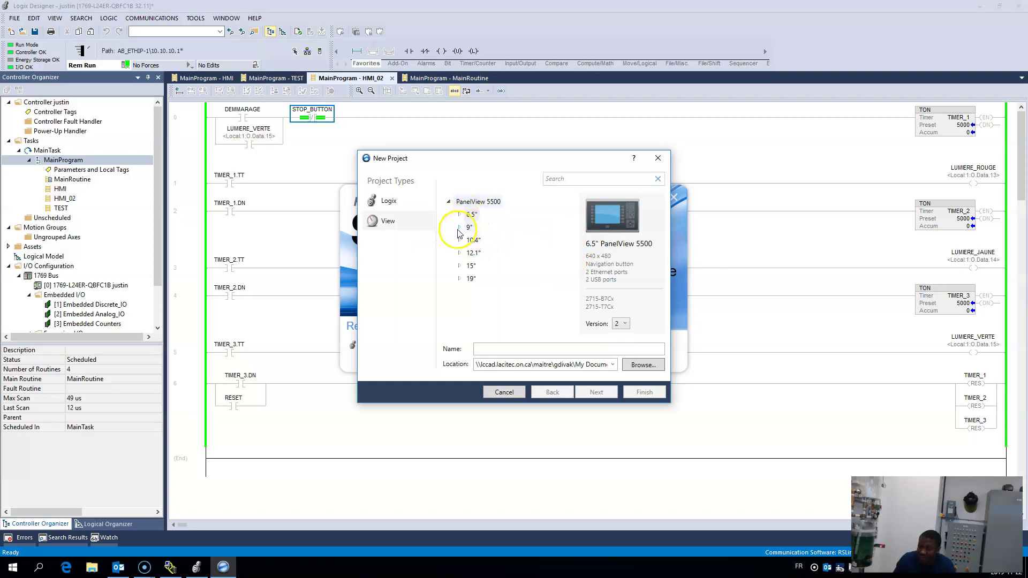
left_click(470, 214)
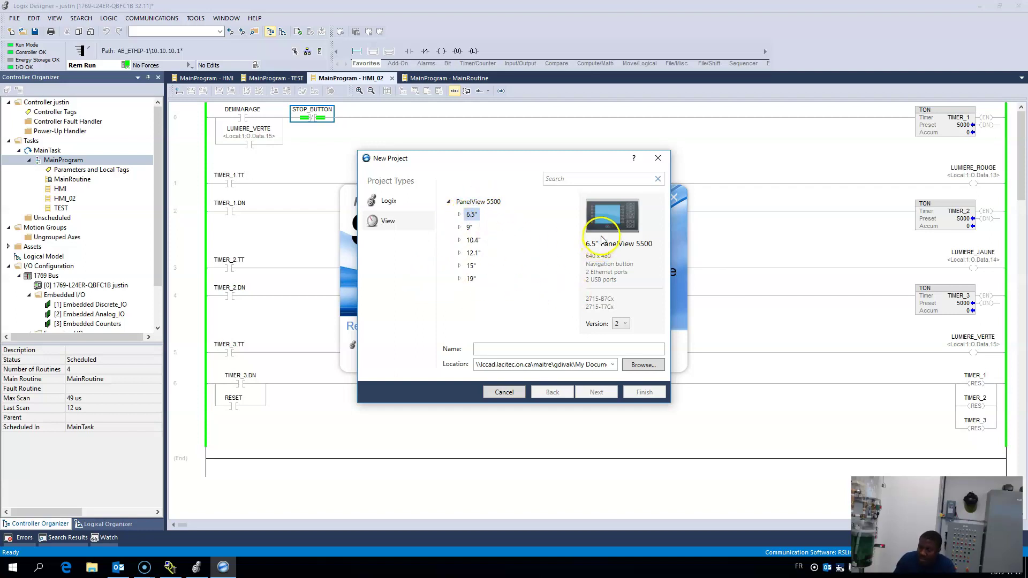
left_click(487, 349)
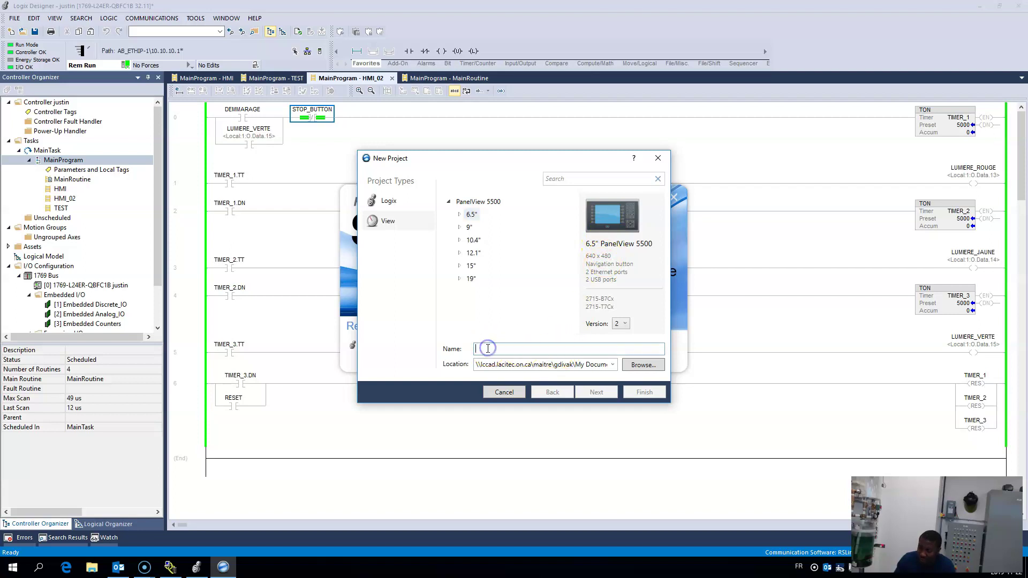
type("pANEL_HMI")
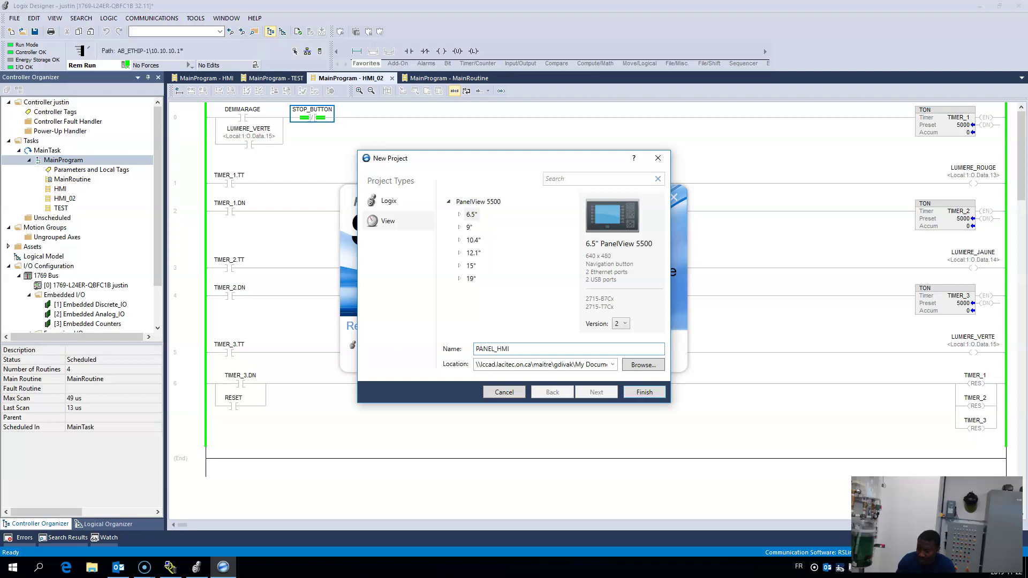
left_click(645, 392)
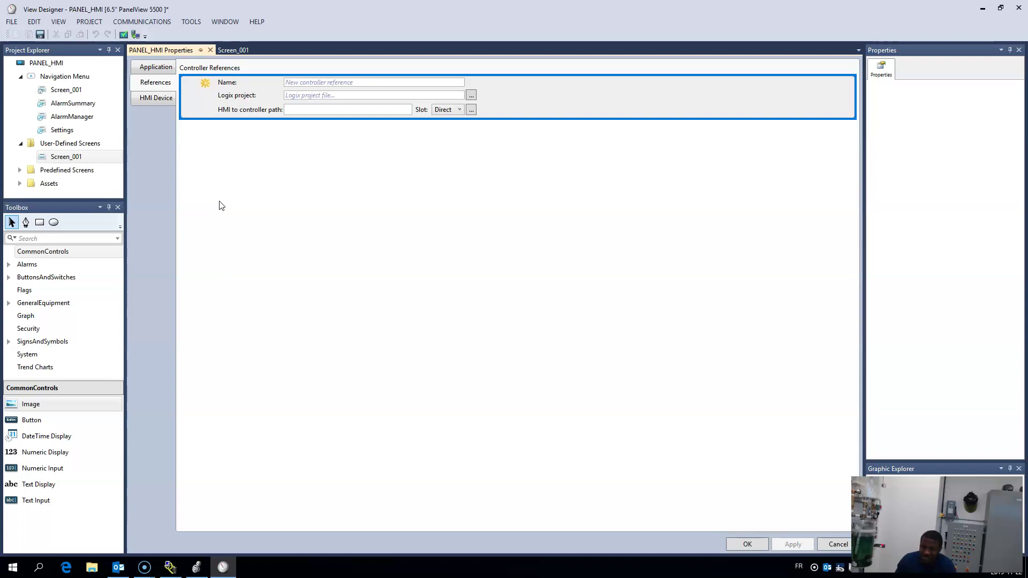
Name the new controller reference HMI_007
left_click(292, 83)
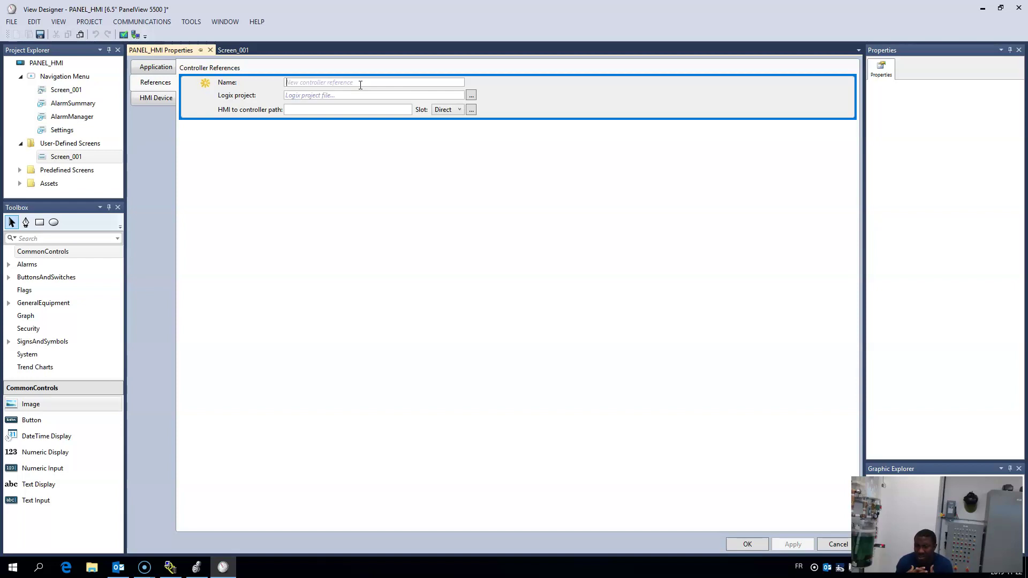
left_click(360, 85)
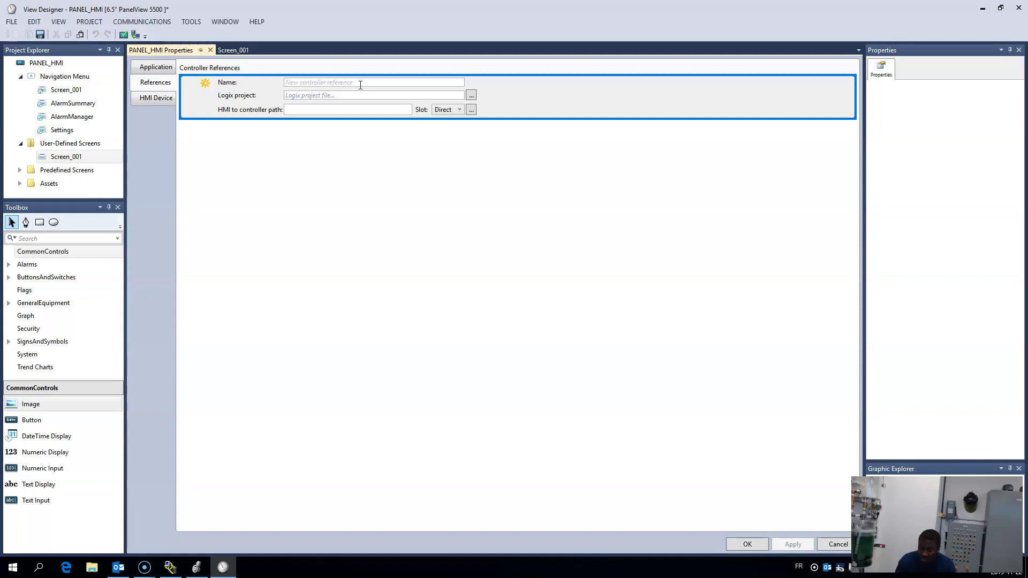
type("HMI_007")
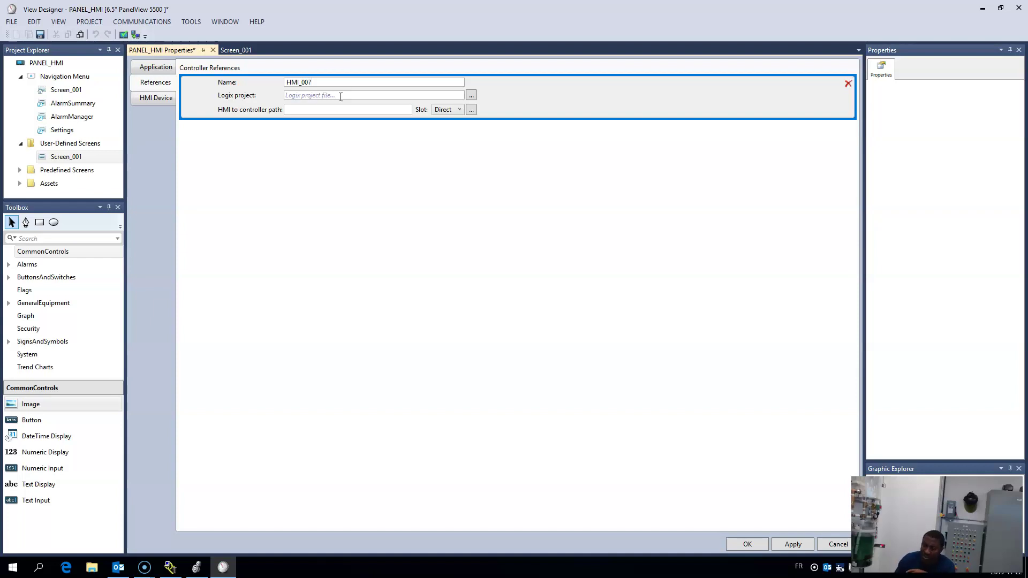
Sort the Logix project files by modification date and link justin.ACD to the controller reference
left_click(471, 95)
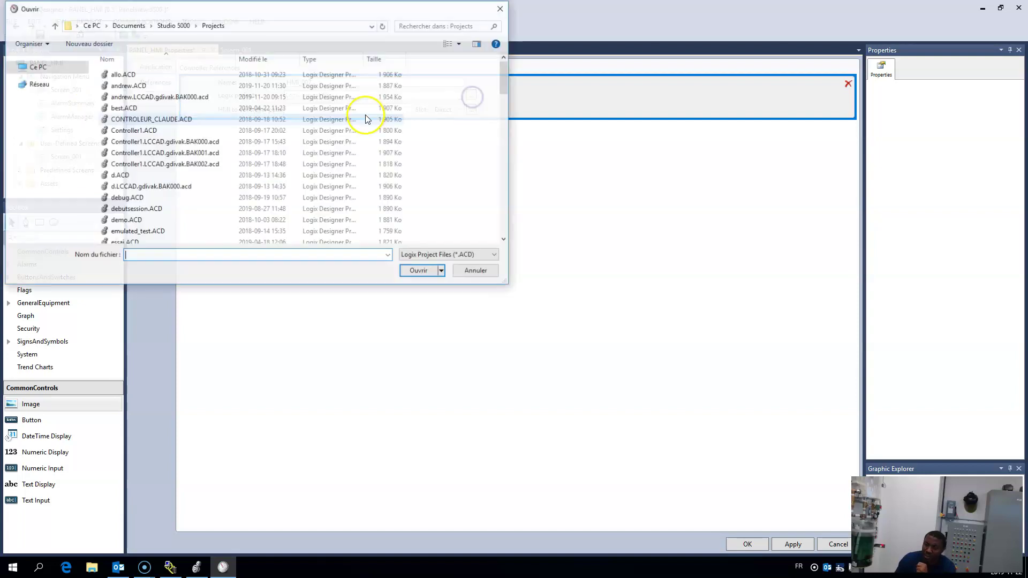
right_click(453, 125)
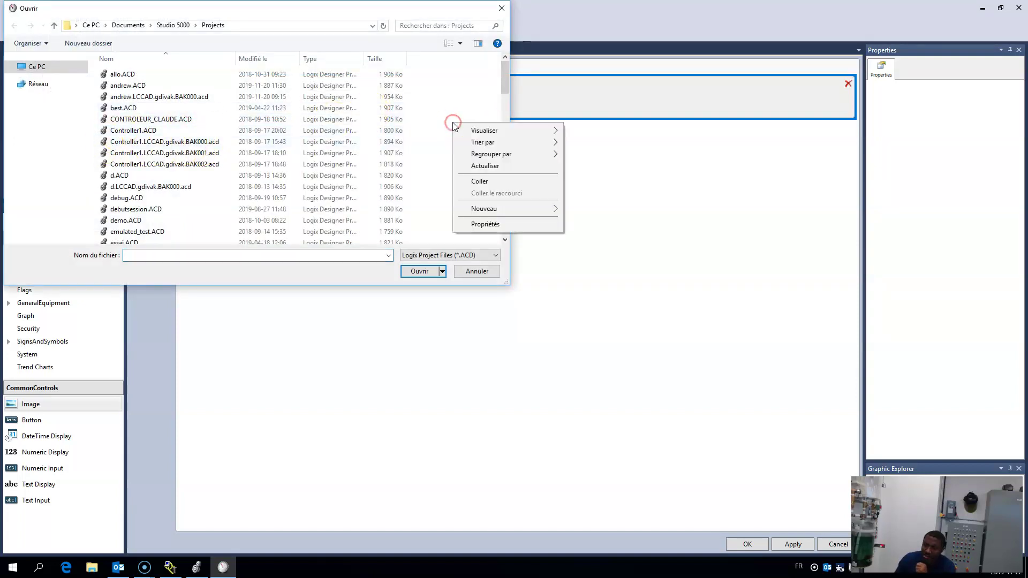
left_click(485, 209)
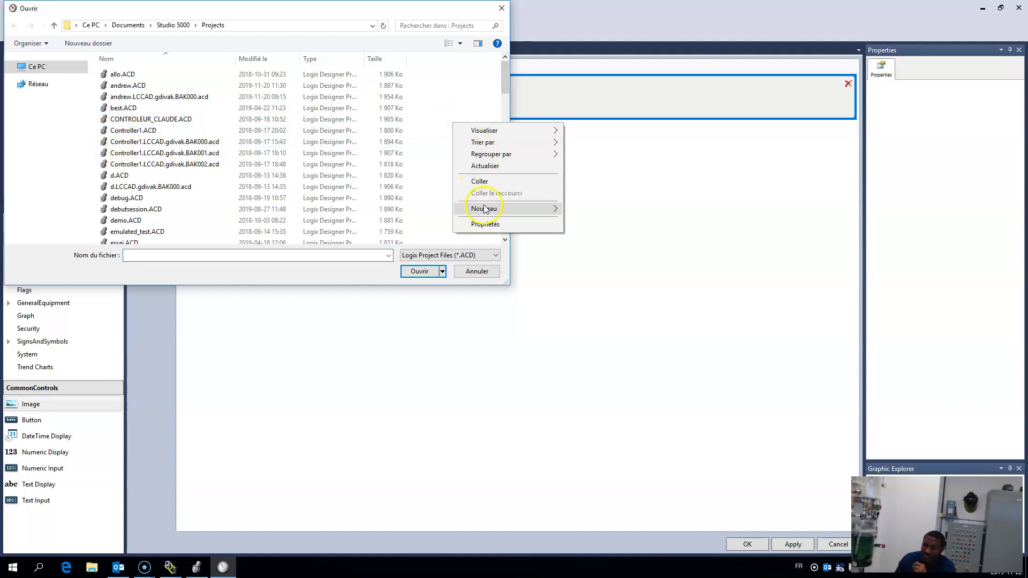
mouse_move(485, 143)
left_click(596, 156)
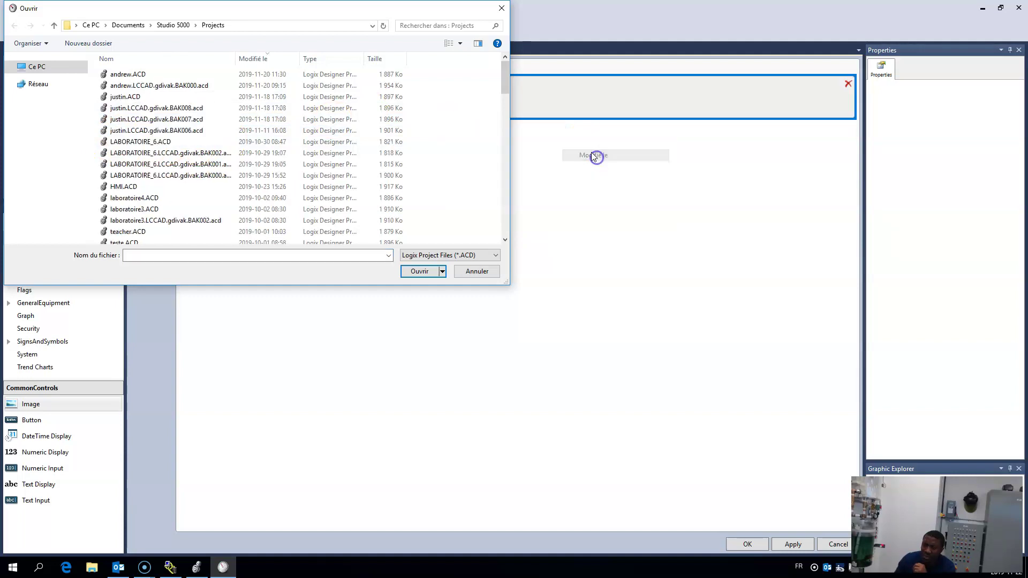
left_click(123, 97)
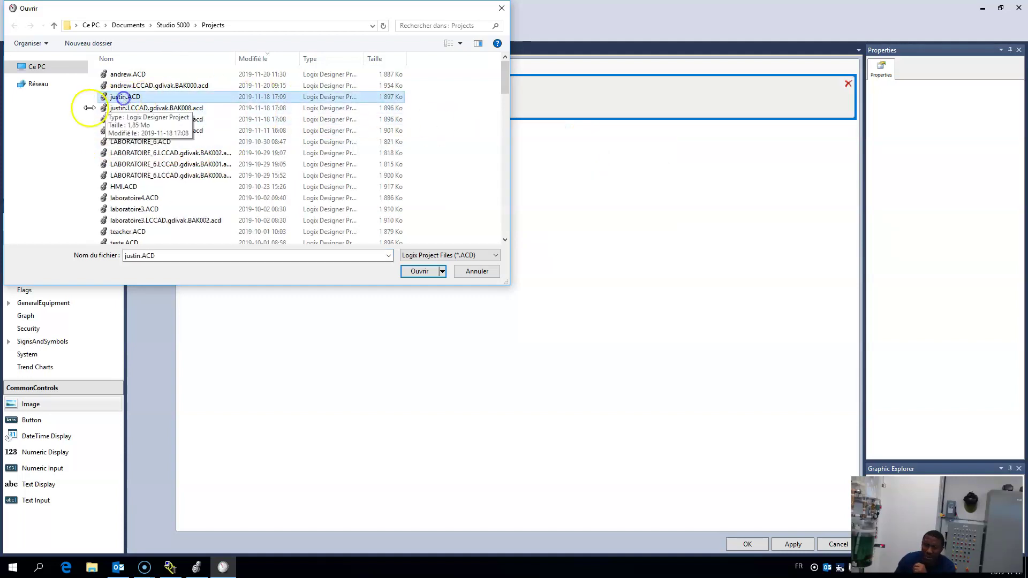
double_click(128, 98)
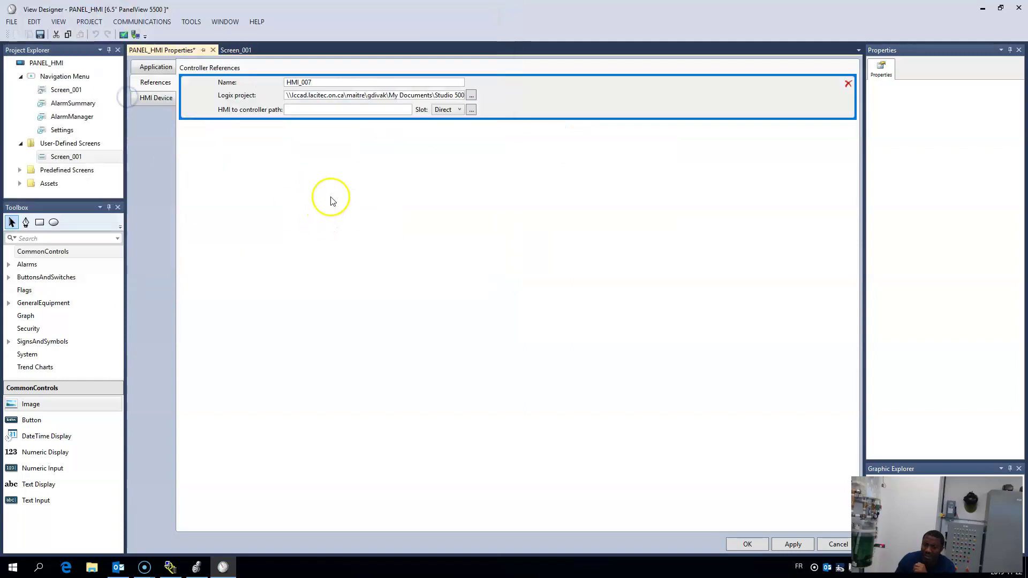
Set the HMI to controller path to the 1769-L24ER controller at 10.10.10.1 under AB_ETHIP-1 and apply it
left_click(309, 111)
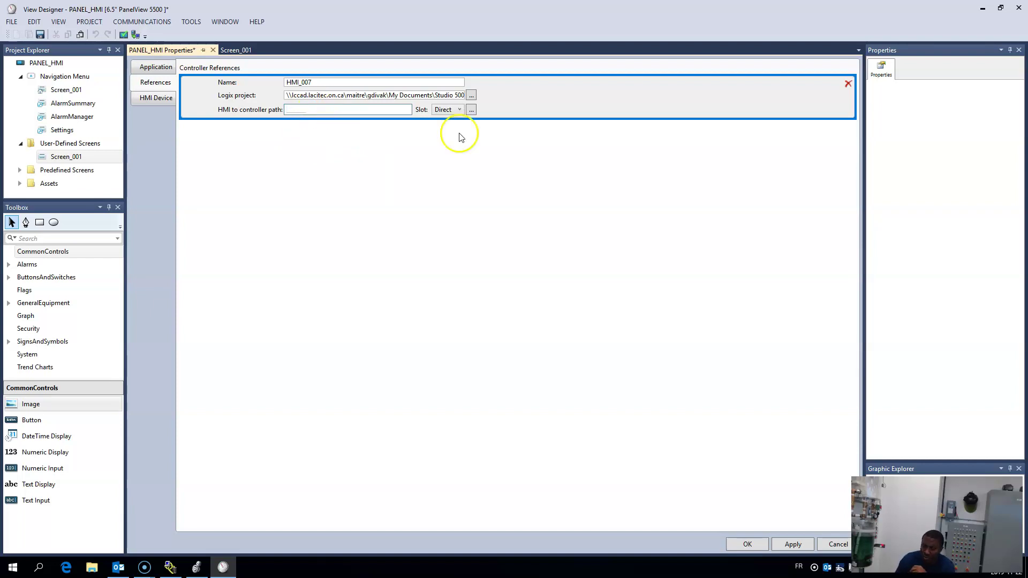
left_click(474, 112)
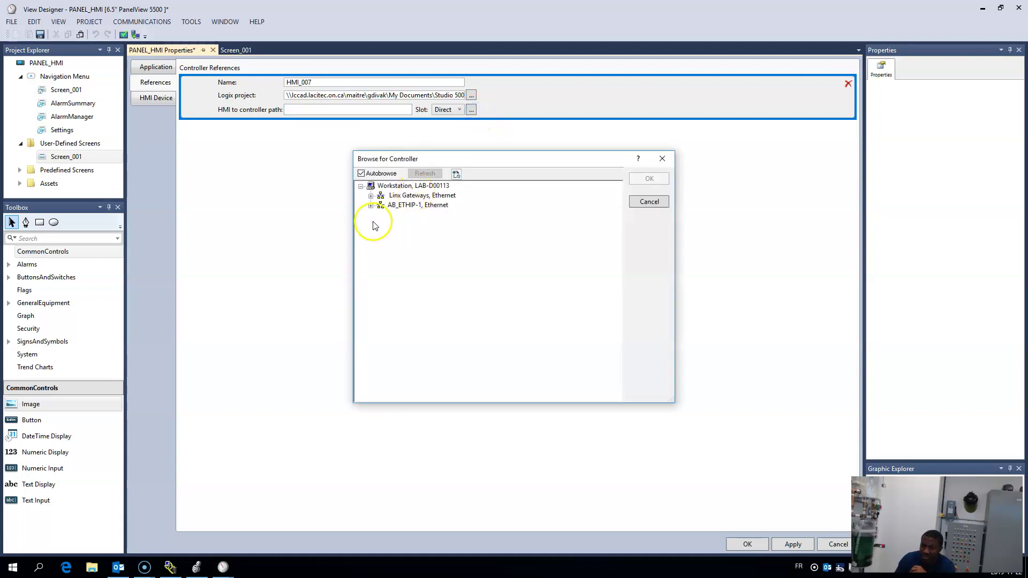
left_click(368, 206)
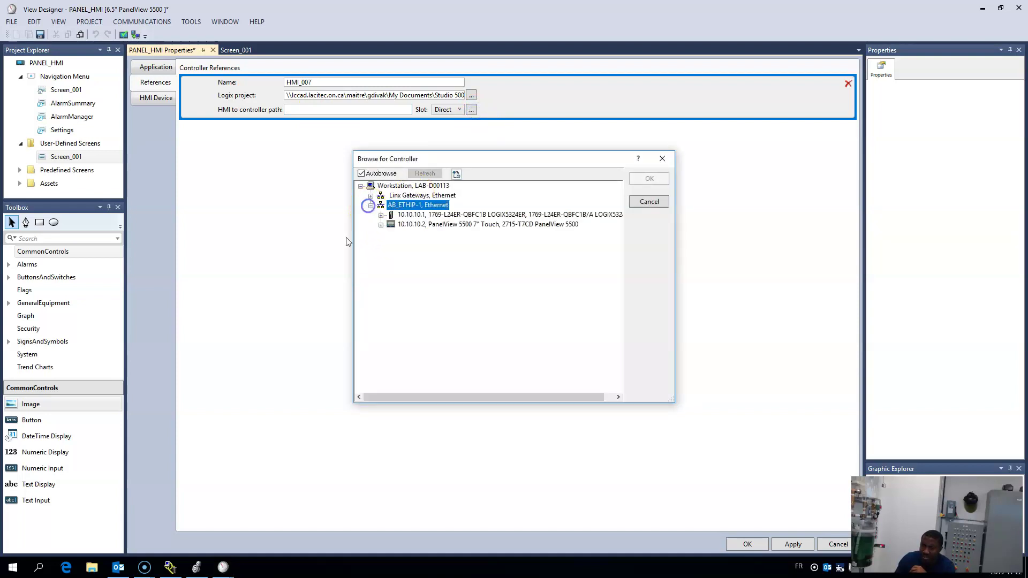
double_click(475, 215)
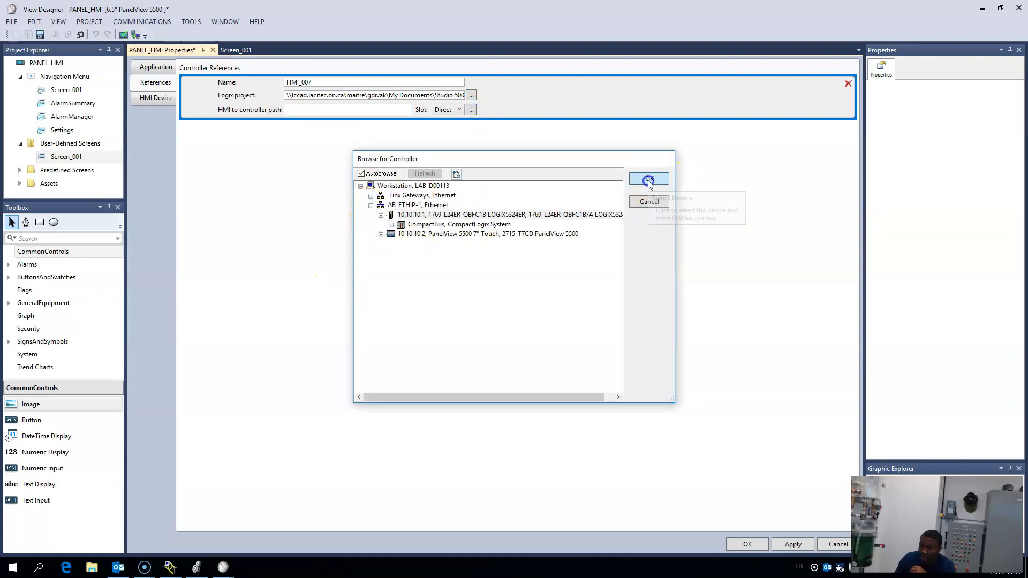
left_click(649, 179)
left_click(793, 544)
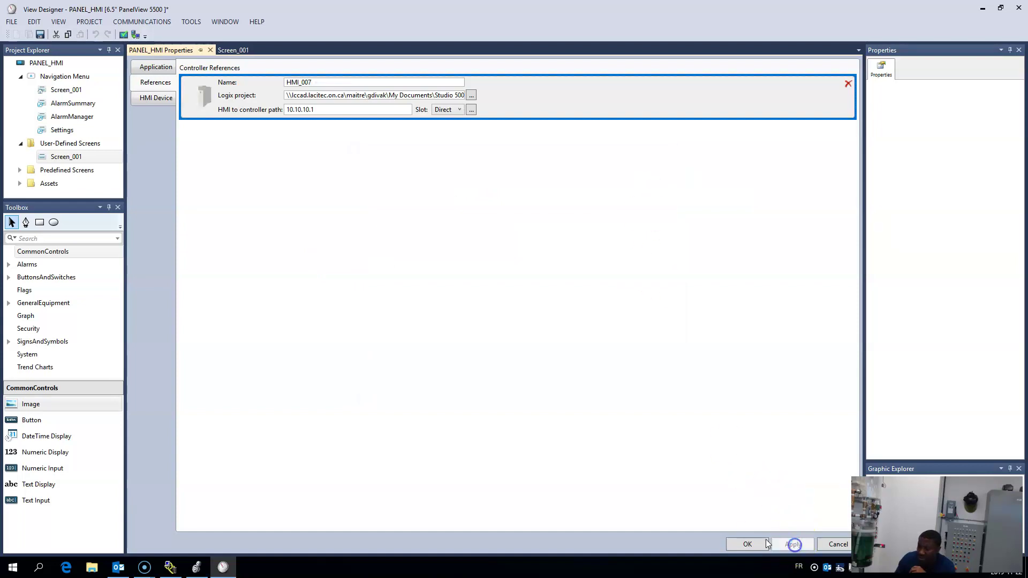
Set the target HMI device location to the PanelView 5500 at 10.10.10.2 under AB_ETHIP-1, and save the project properties
left_click(143, 68)
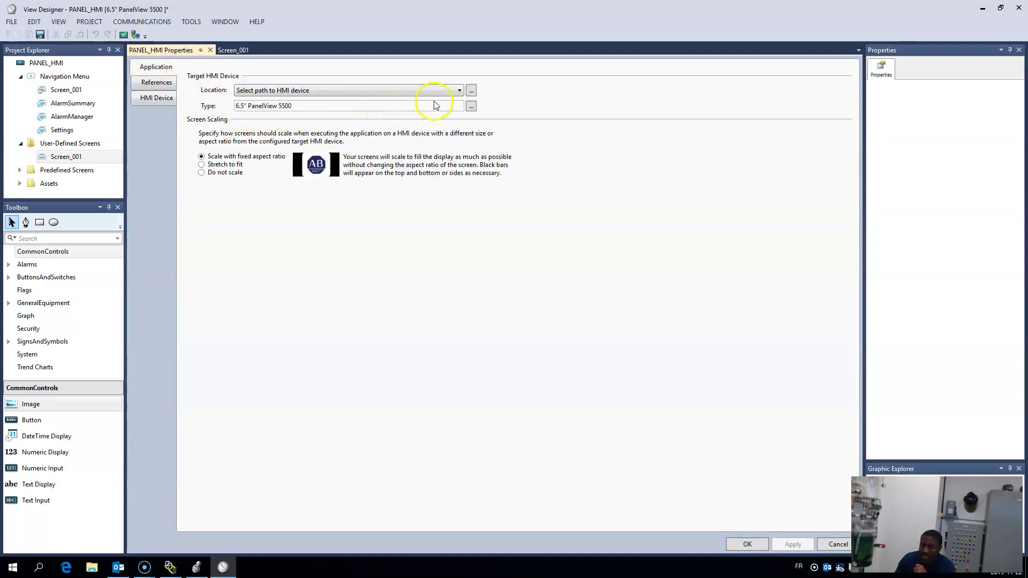
left_click(472, 91)
left_click(371, 206)
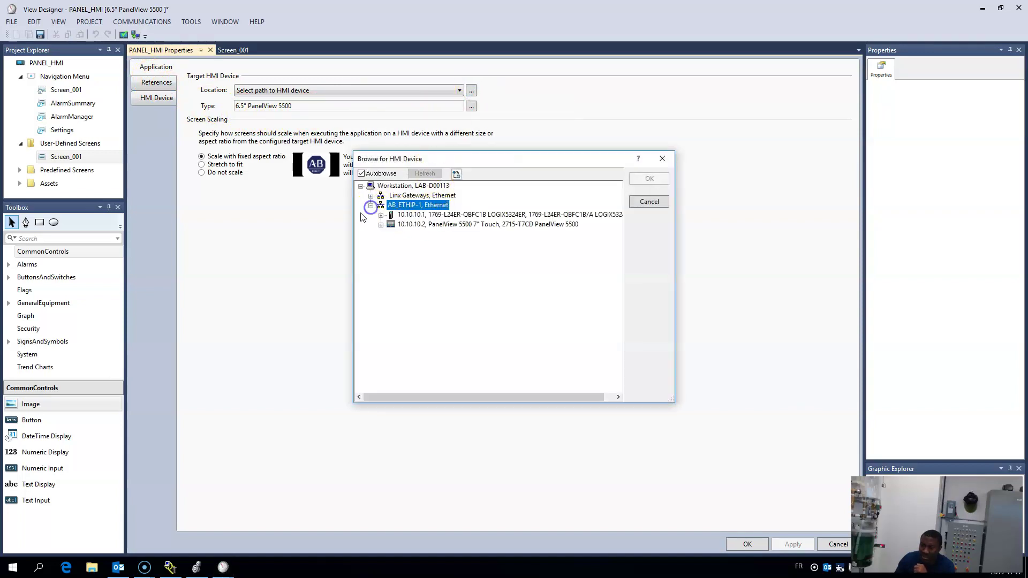
left_click(416, 225)
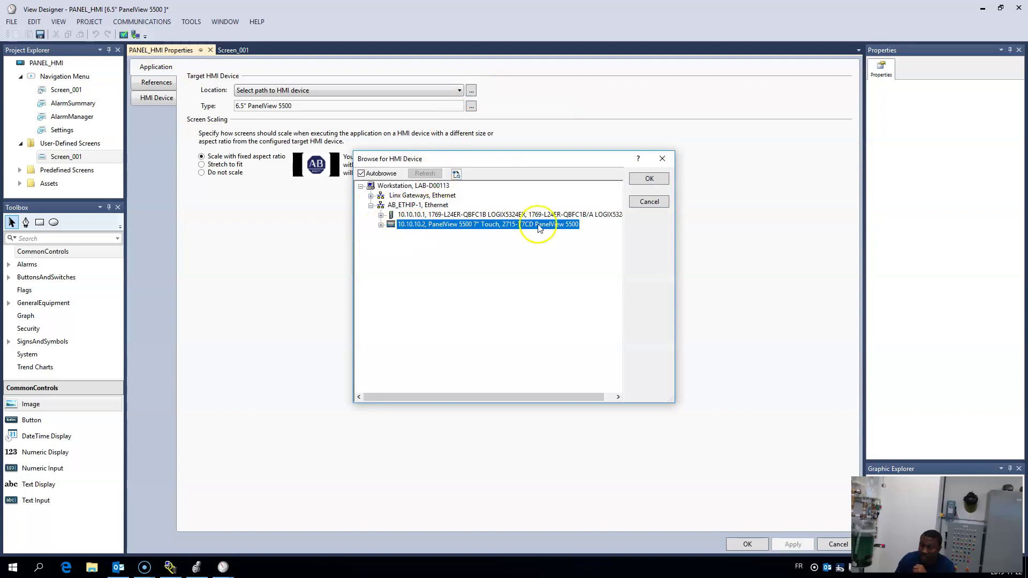
left_click(644, 180)
left_click(794, 545)
left_click(747, 545)
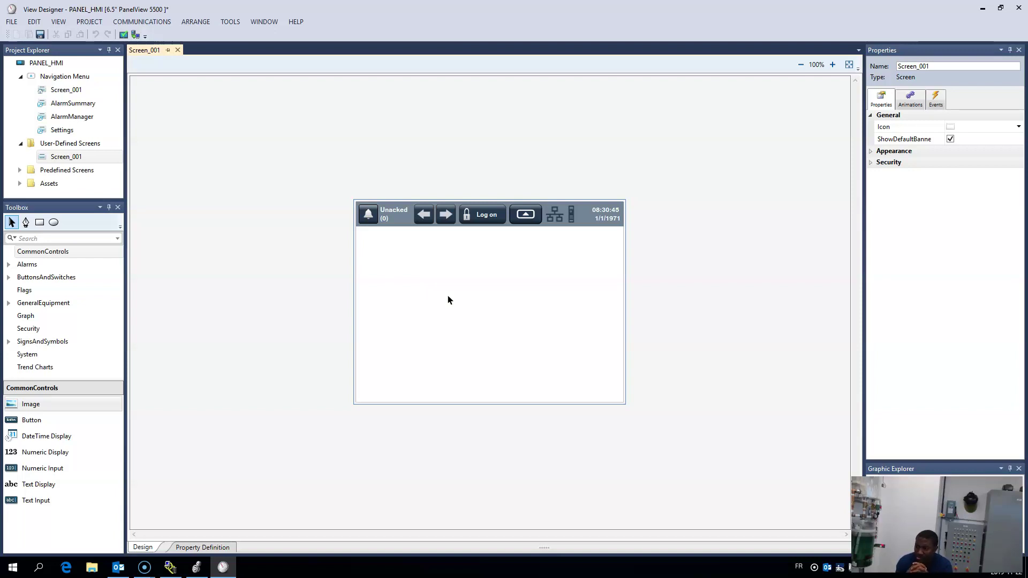
Rename the user-defined screen Screen_001 as Main_Screen
double_click(961, 65)
type("m")
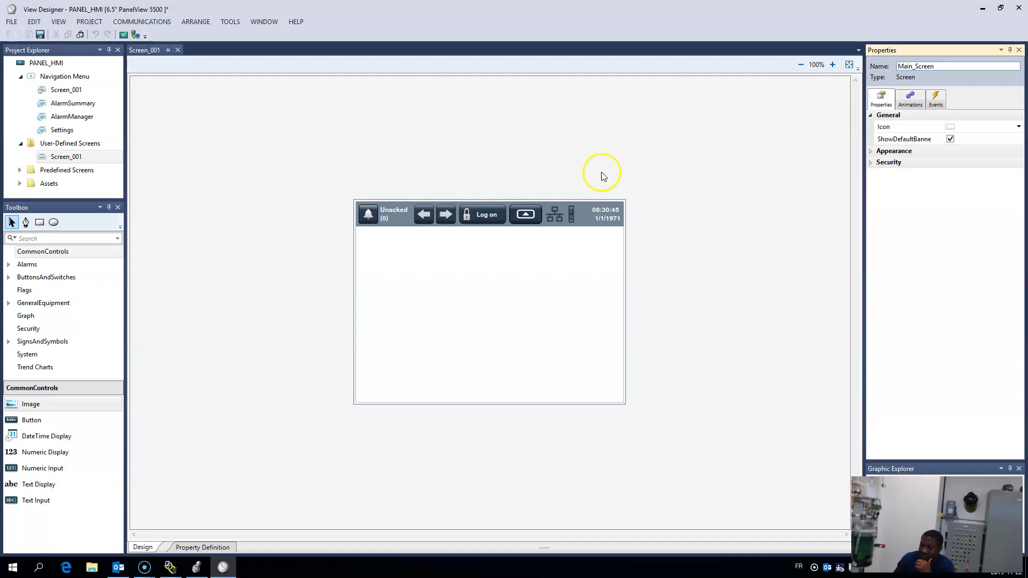
Examine the Appearance and Security properties of Main_Screen
left_click(869, 152)
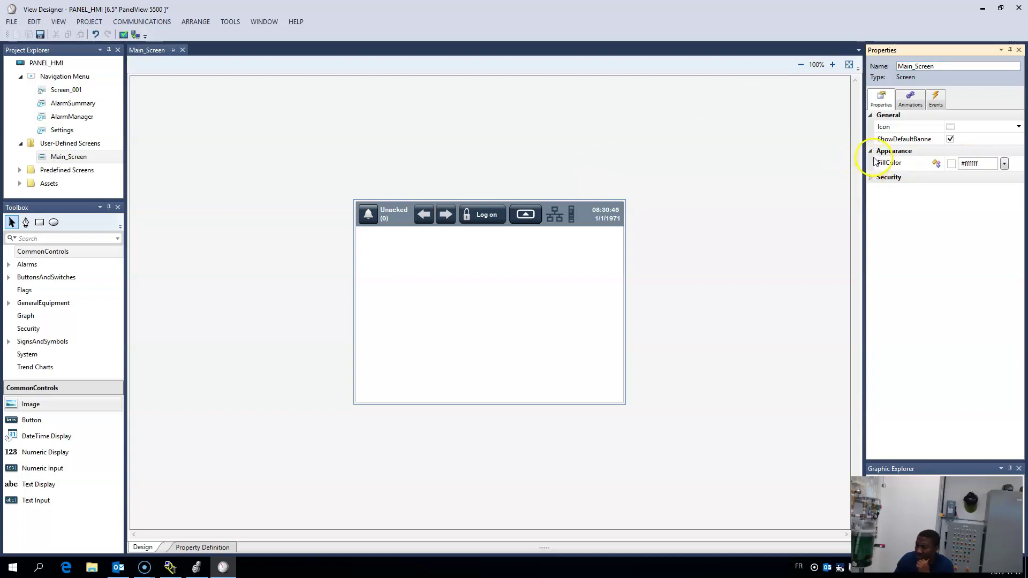
left_click(868, 183)
left_click(869, 181)
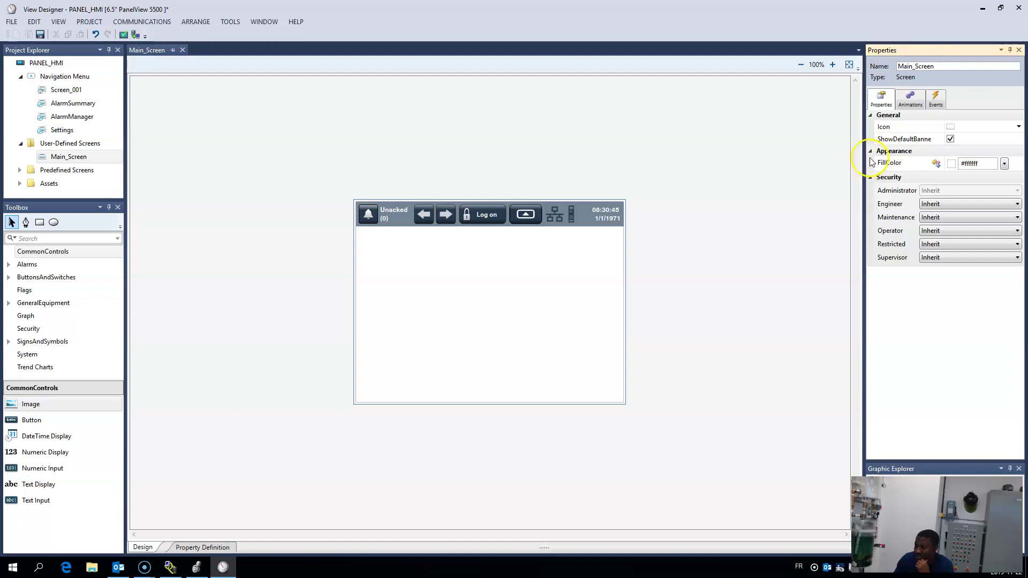
left_click(870, 152)
left_click(873, 167)
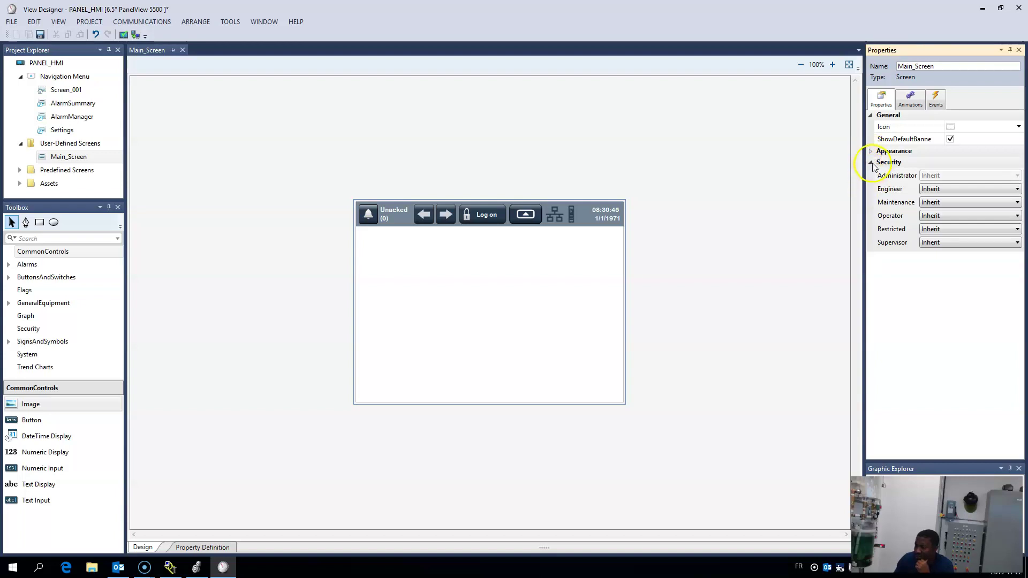
left_click(870, 164)
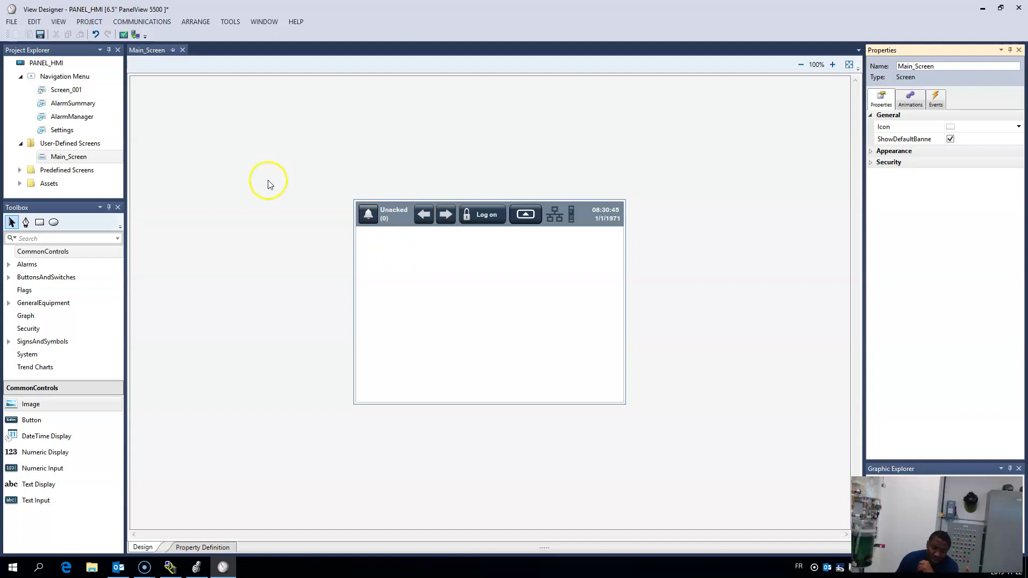
Search the toolbox for "button" and place an 800F Push Button in the upper-left part of Main_Screen's blank area
left_click(46, 238)
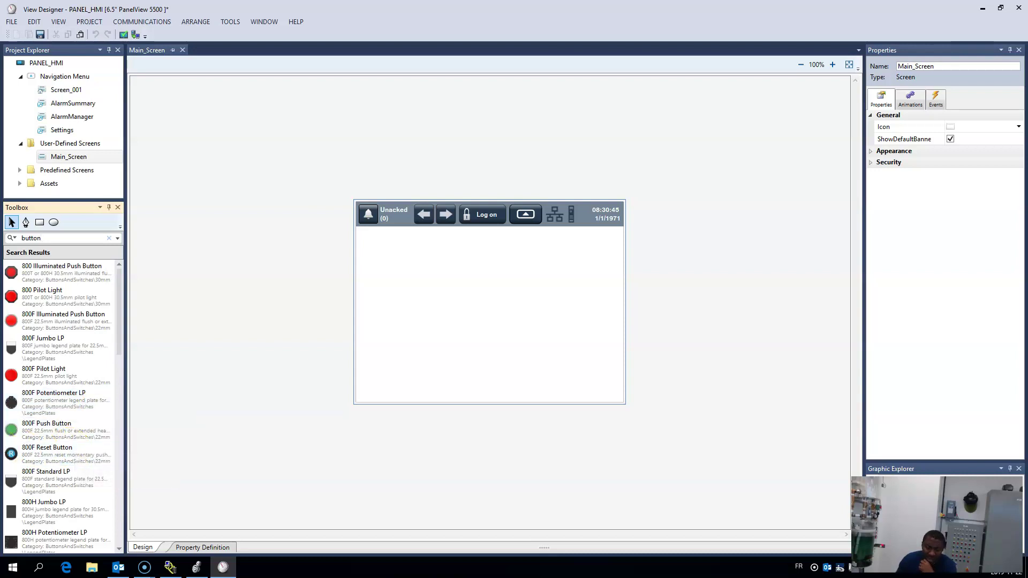
left_click(26, 431)
left_click_drag(26, 431, 384, 266)
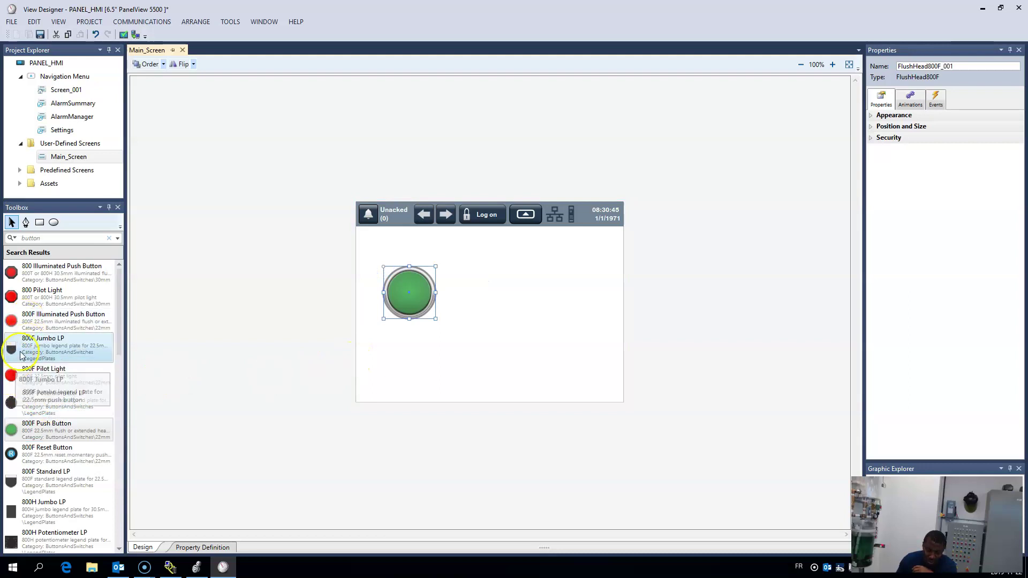
Place an 800F Illuminated Push Button below the green push button and line the two buttons up vertically
left_click(41, 319)
left_click_drag(40, 319, 403, 361)
left_click_drag(409, 302, 405, 301)
left_click(404, 362)
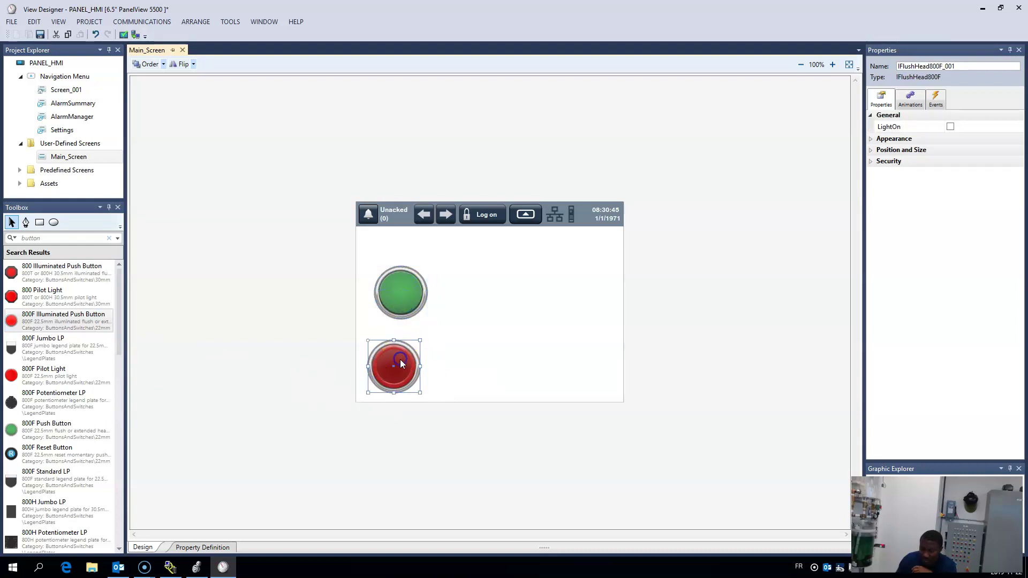
left_click_drag(401, 363, 405, 363)
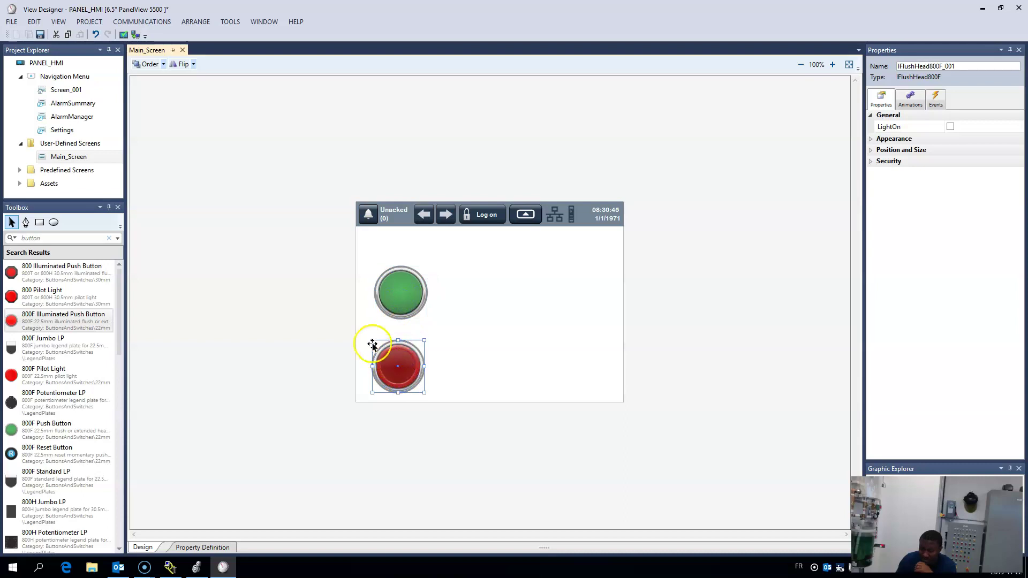
left_click(395, 295)
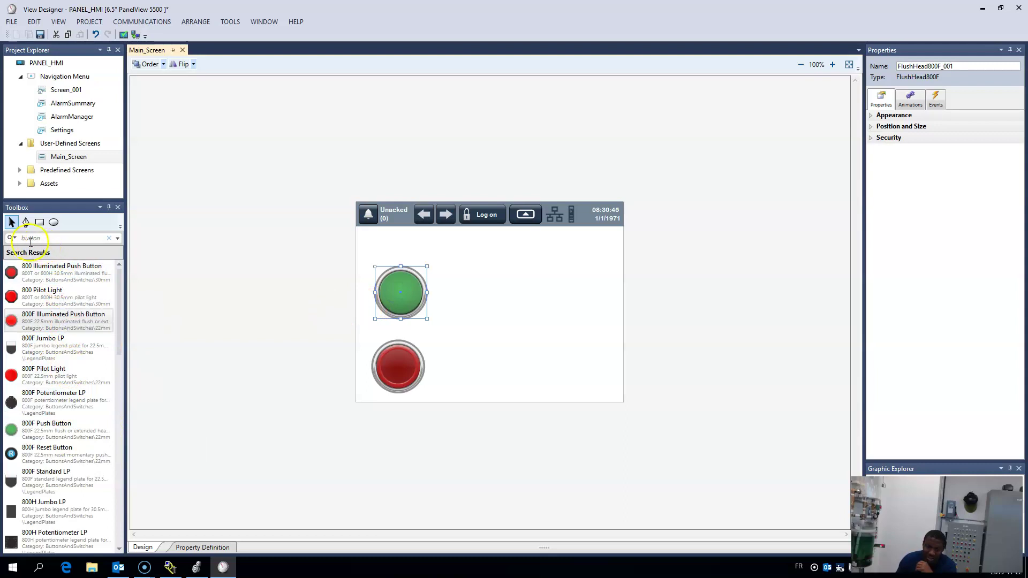
Search the toolbox for "traffic" and place a Traffic Light 3 Modules object in the right part of Main_Screen
left_click_drag(41, 239, 8, 234)
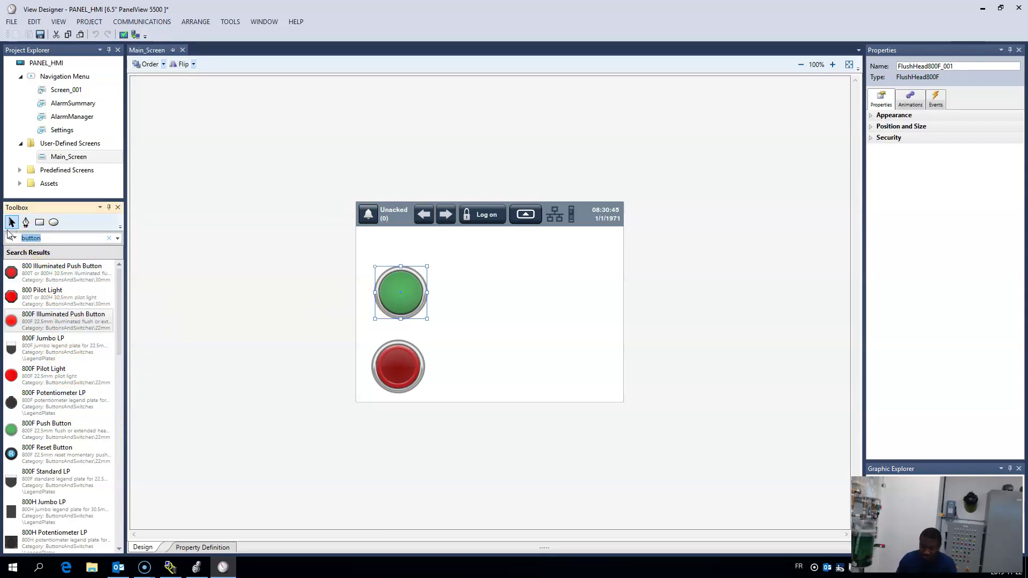
type("traffic")
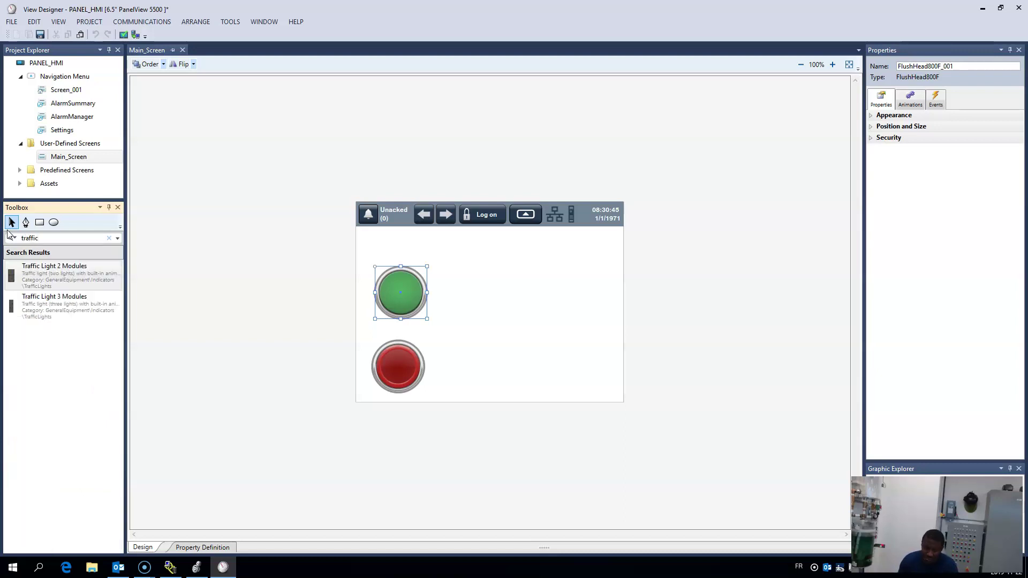
left_click(7, 317)
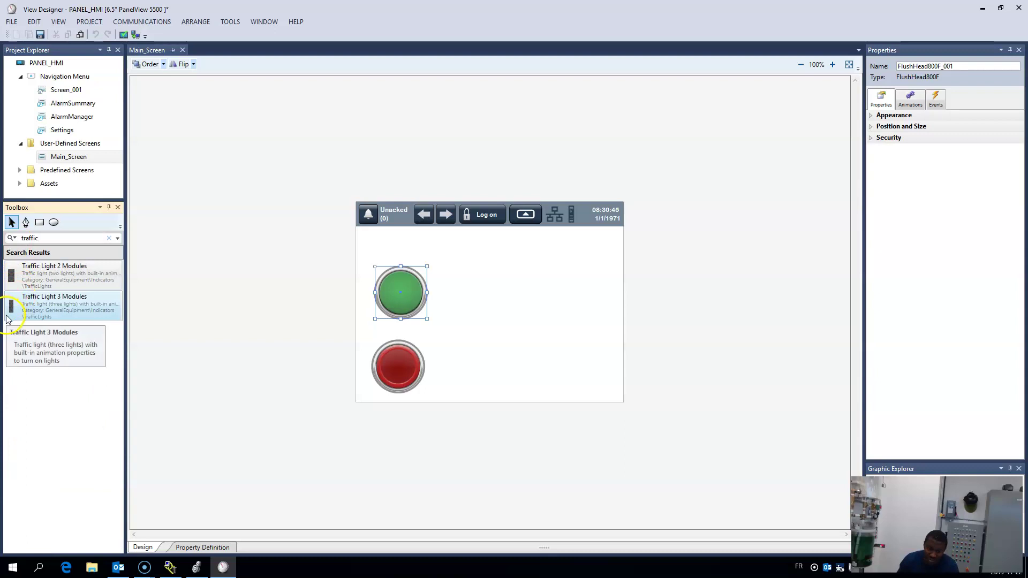
left_click_drag(34, 313, 578, 298)
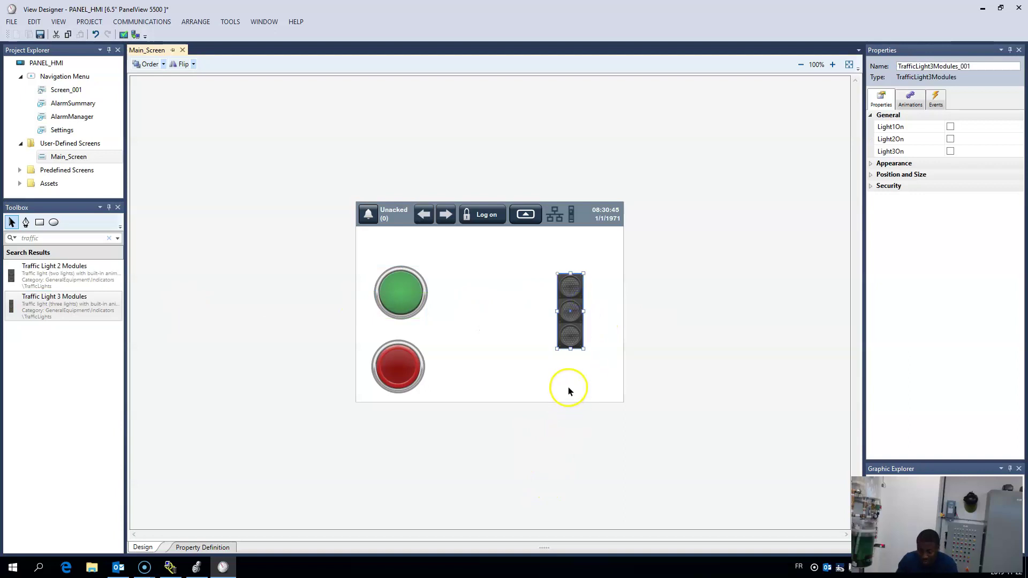
Enlarge the traffic light to span about the height of both push buttons and shift it slightly toward the screen's centre
left_click_drag(583, 349, 575, 323)
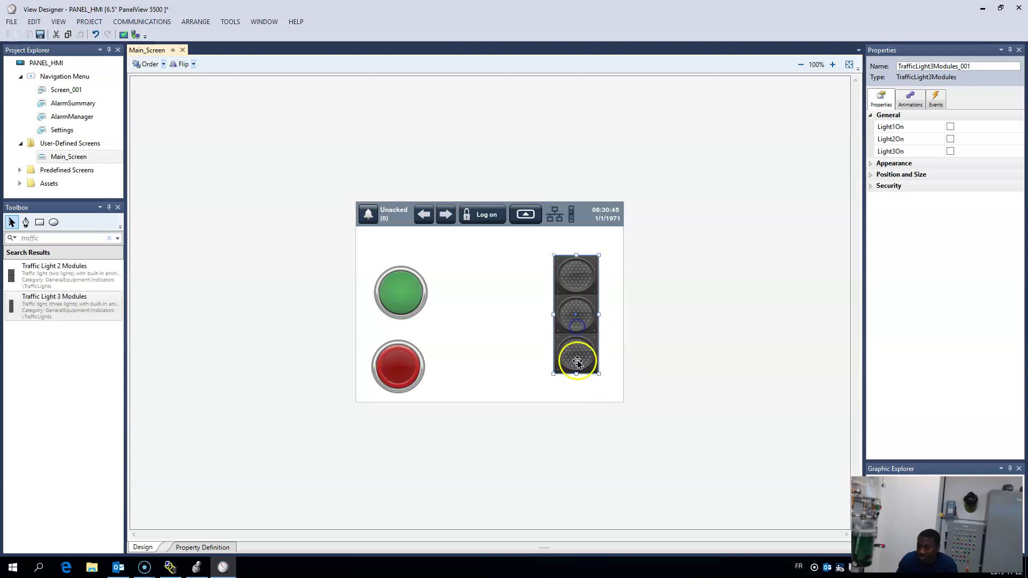
left_click_drag(599, 374, 604, 389)
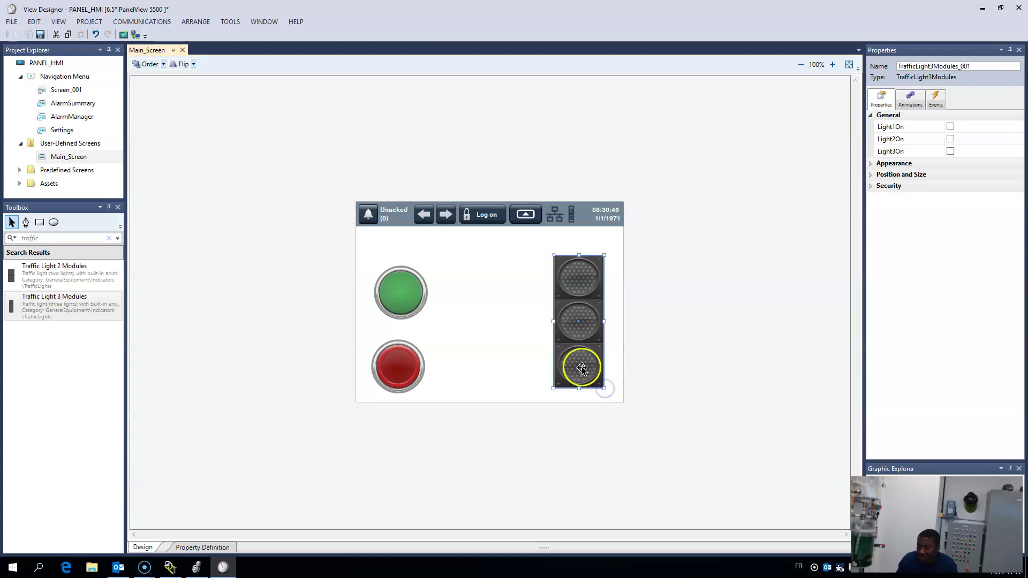
left_click_drag(576, 328, 545, 330)
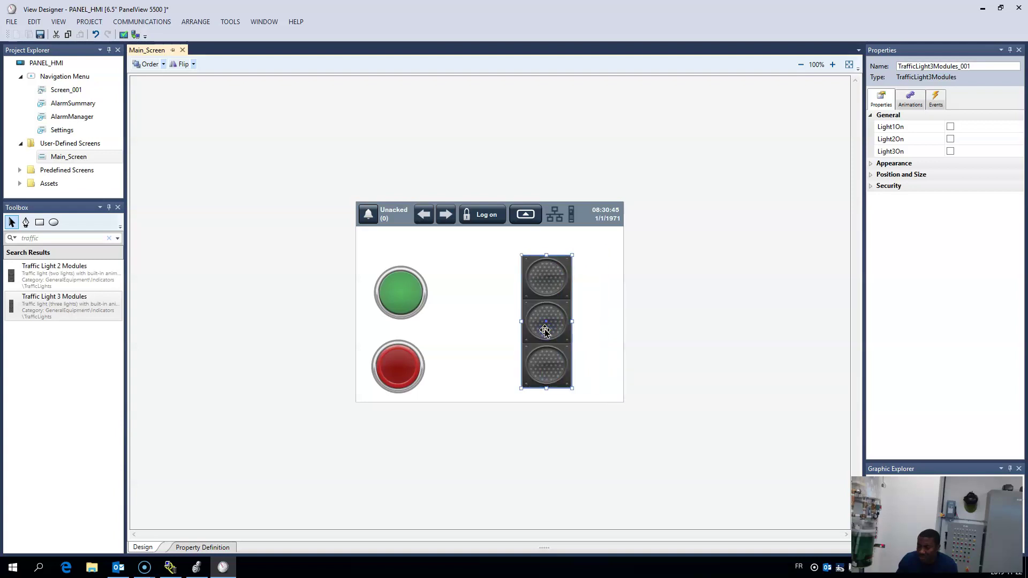
left_click(395, 289)
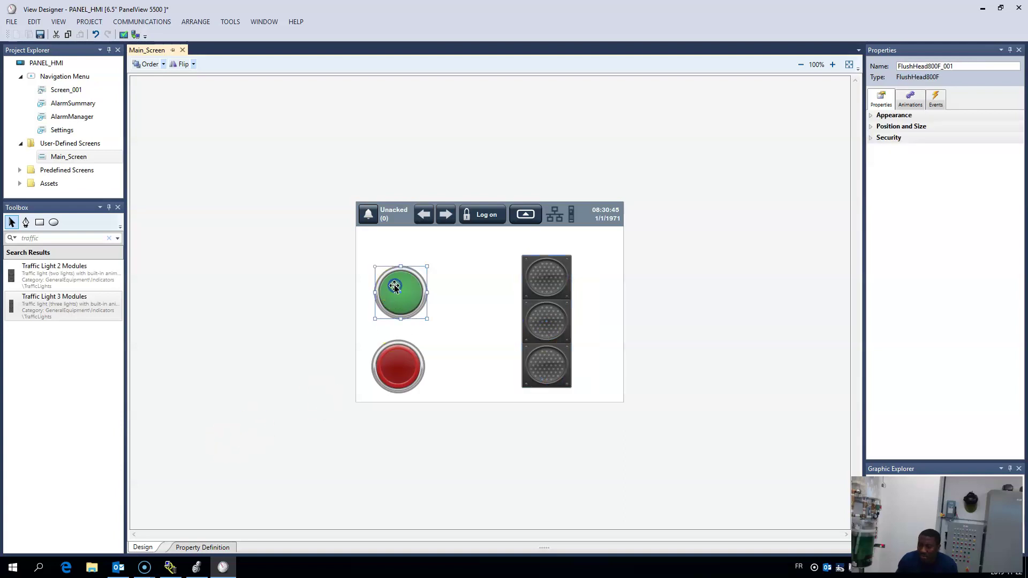
left_click(397, 365)
Clear the toolbox search and add a Text Display reading START above the green push button
left_click(58, 237)
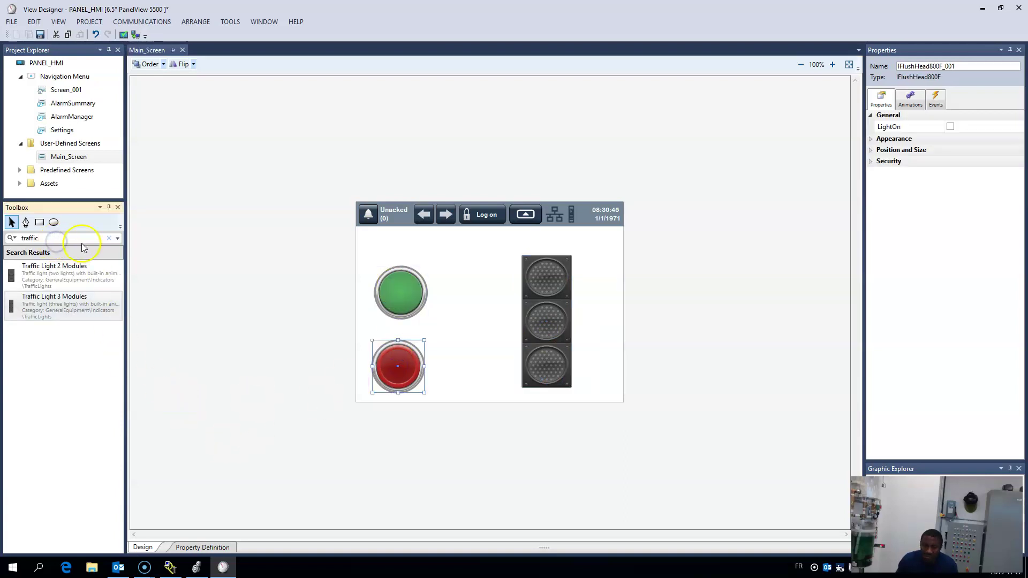
left_click(109, 237)
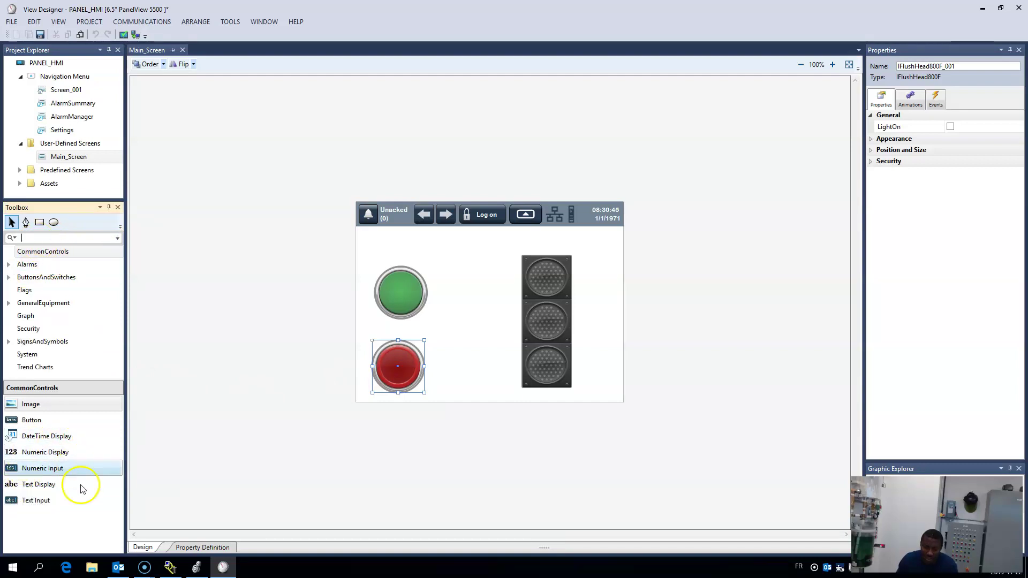
left_click(33, 487)
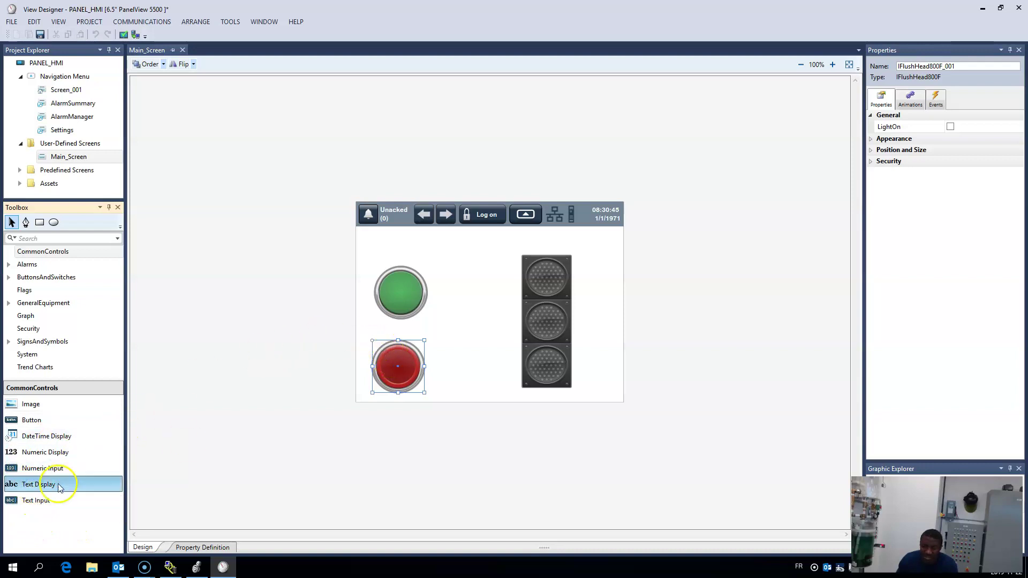
left_click_drag(43, 485, 378, 248)
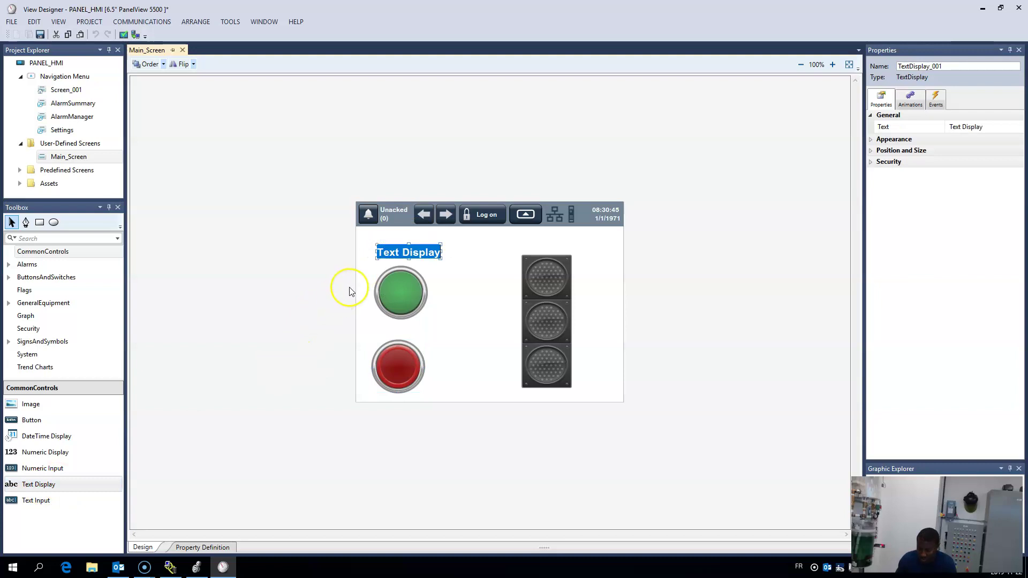
type("s")
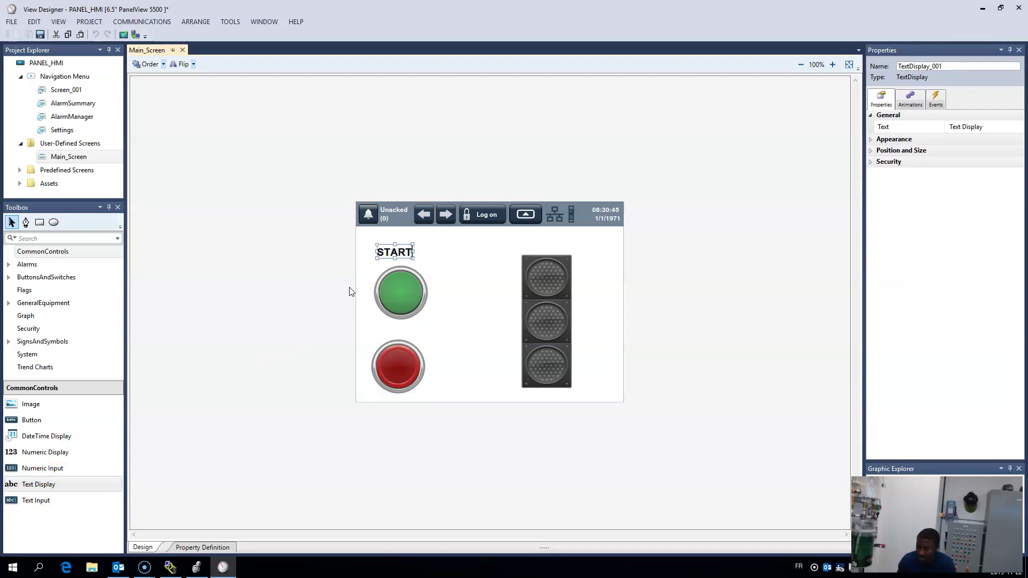
left_click(399, 338)
Duplicate the START label, place the copy above the red push button and change its text to STOP
left_click(396, 253)
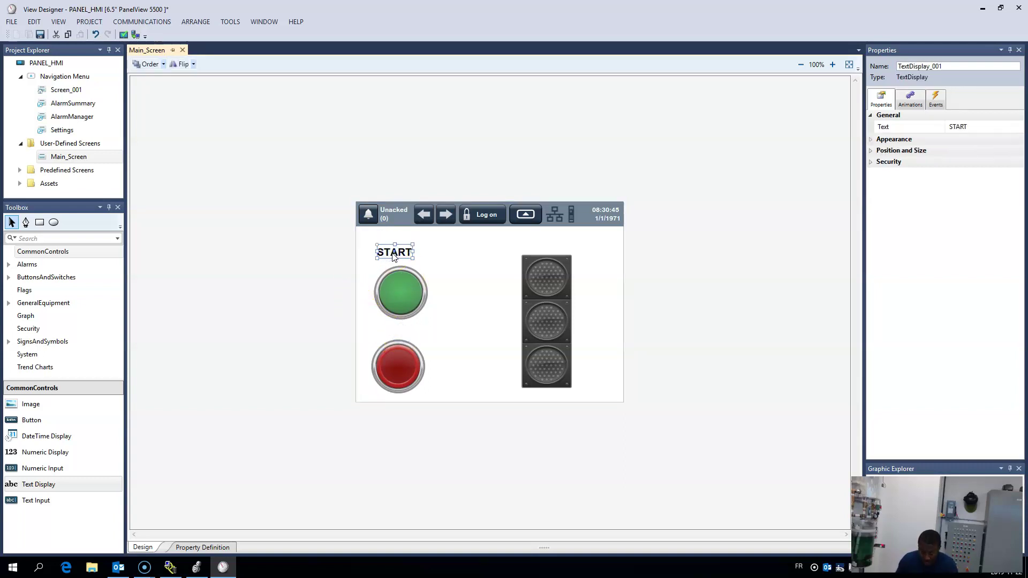
left_click(456, 342)
key("ctrl+v")
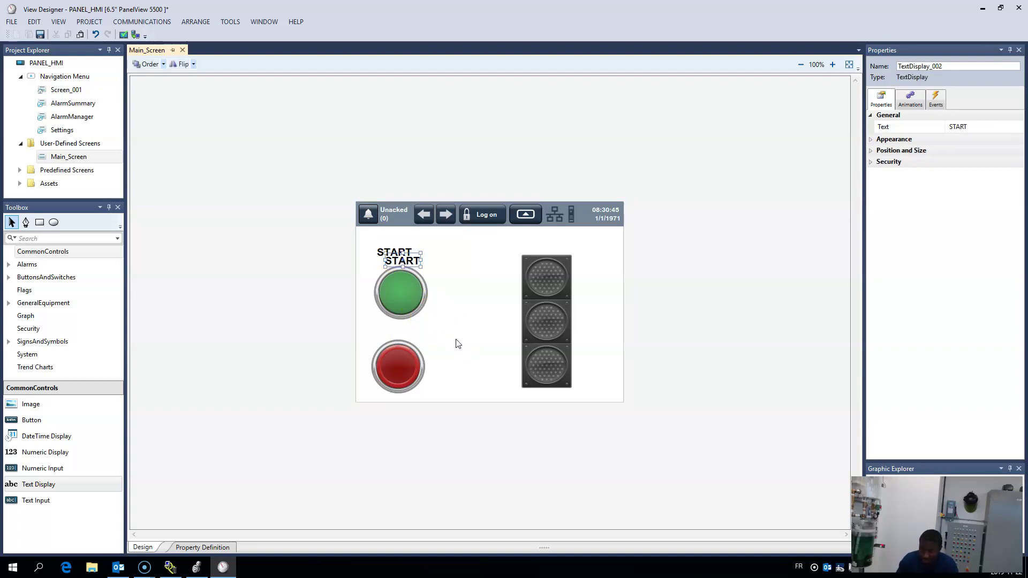
left_click_drag(418, 292, 407, 345)
double_click(399, 329)
left_click(413, 330)
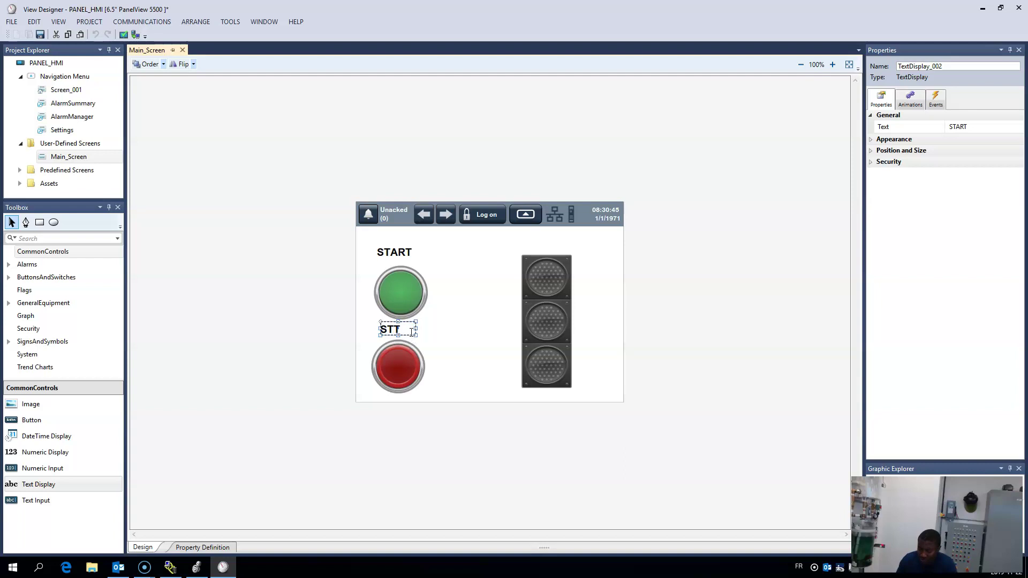
left_click(412, 336)
left_click(423, 335)
left_click(402, 332)
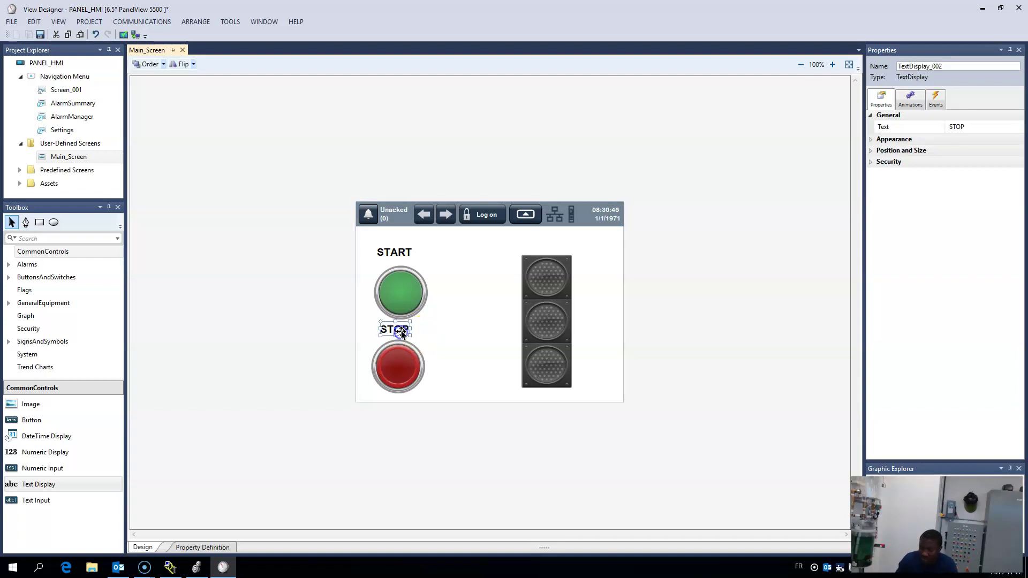
Centre the STOP and START labels over their respective push buttons
left_click_drag(404, 332, 407, 332)
left_click(394, 253)
left_click_drag(399, 250, 413, 252)
left_click(434, 291)
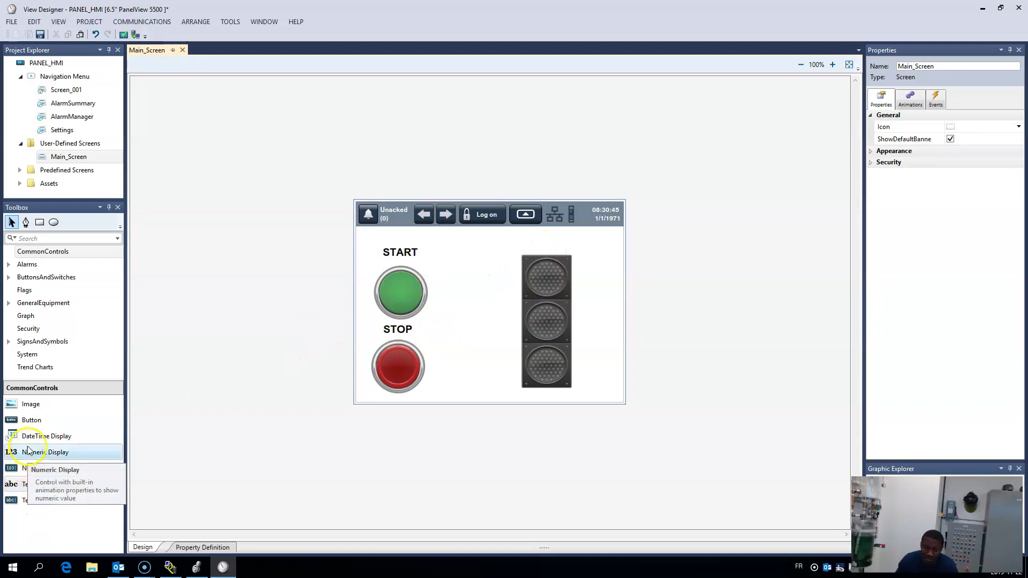
Add a Text Display reading ROUGE to the right of the traffic light's top lamp
left_click(28, 488)
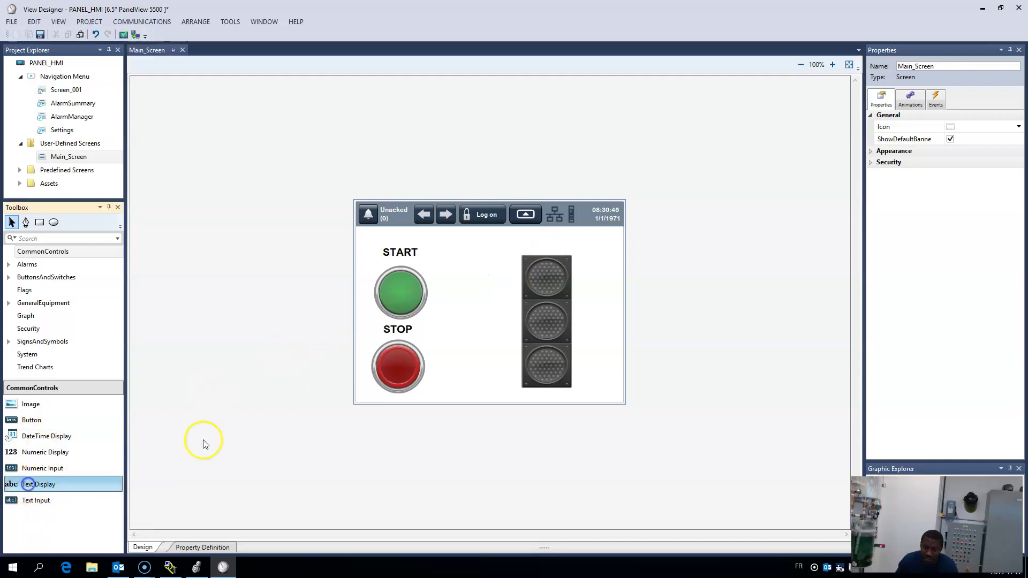
left_click_drag(40, 483, 580, 269)
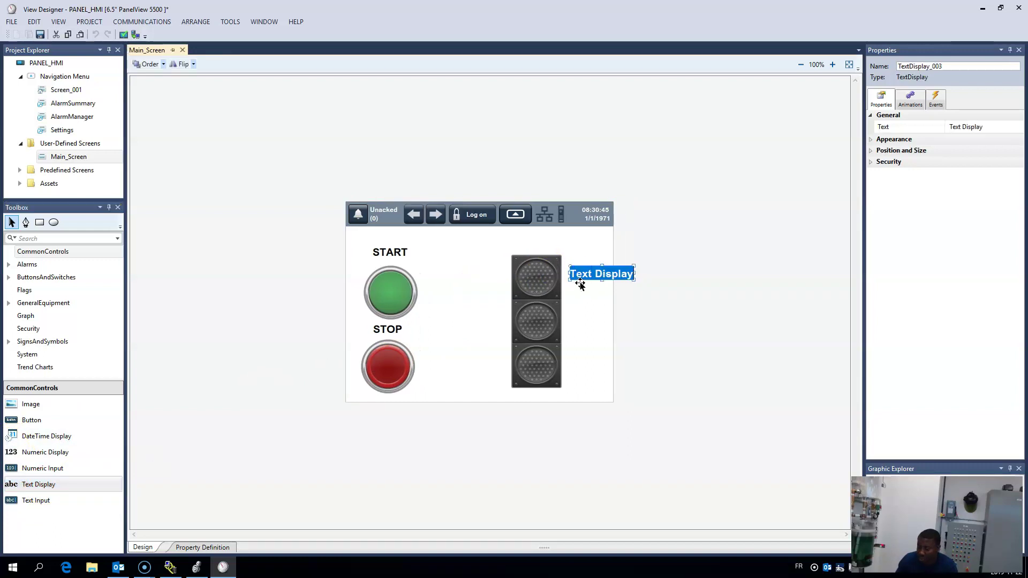
key("Delete")
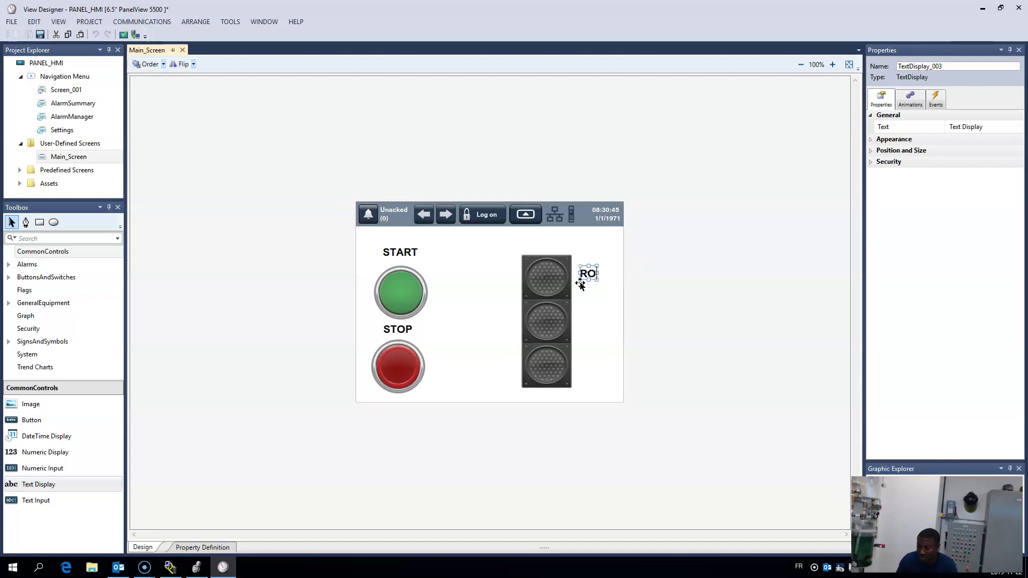
left_click(573, 309)
left_click(597, 302)
Copy the ROUGE label and paste two duplicates of it onto Main_Screen
left_click(591, 275)
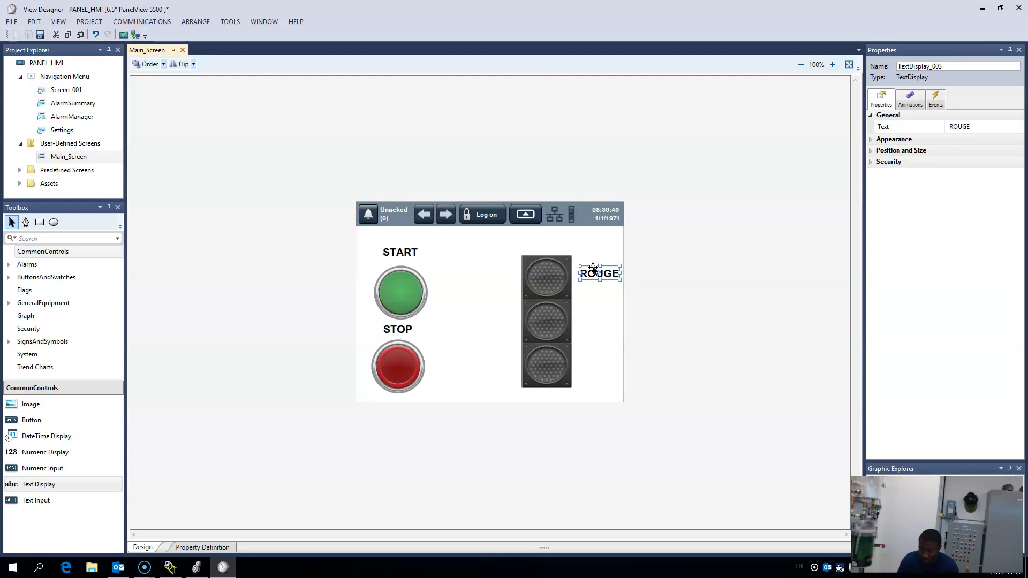
left_click(590, 302)
left_click(594, 311)
key("ctrl+v")
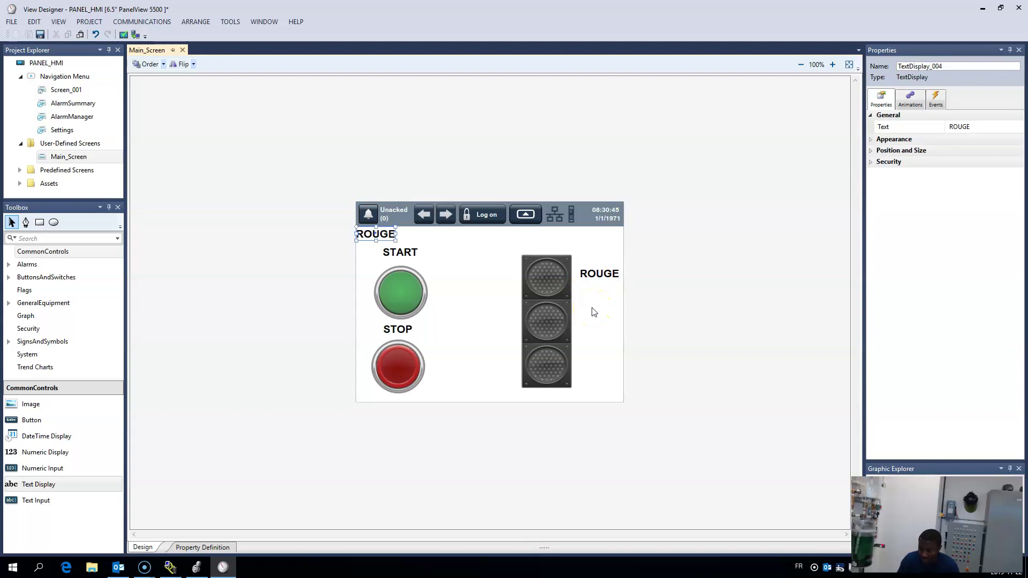
left_click(601, 349)
key("ctrl+v")
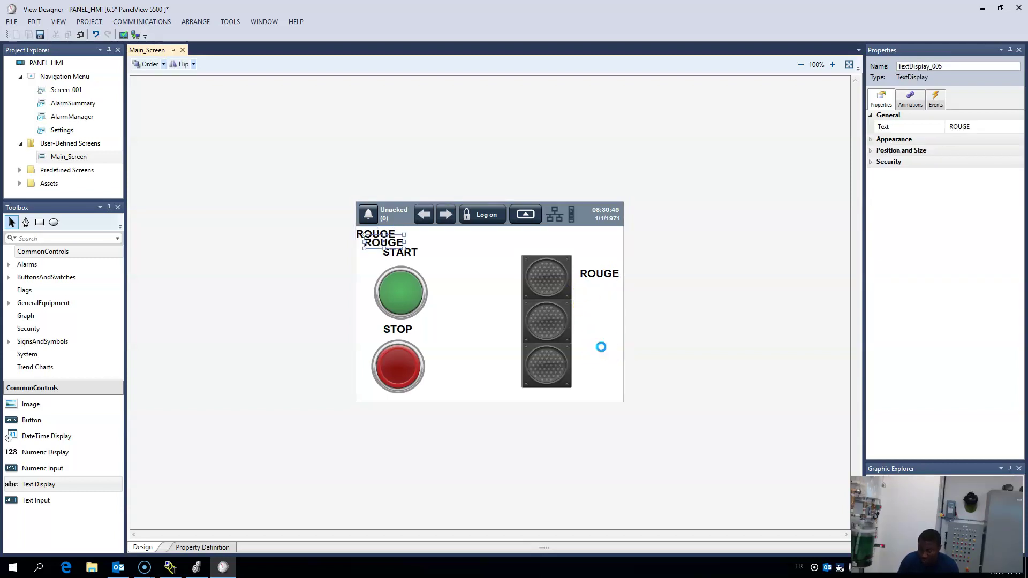
Move the two ROUGE copies beside the middle and bottom lamps, and adjust the original label beside the top lamp
left_click_drag(384, 242, 594, 324)
left_click(598, 274)
left_click_drag(598, 274, 597, 279)
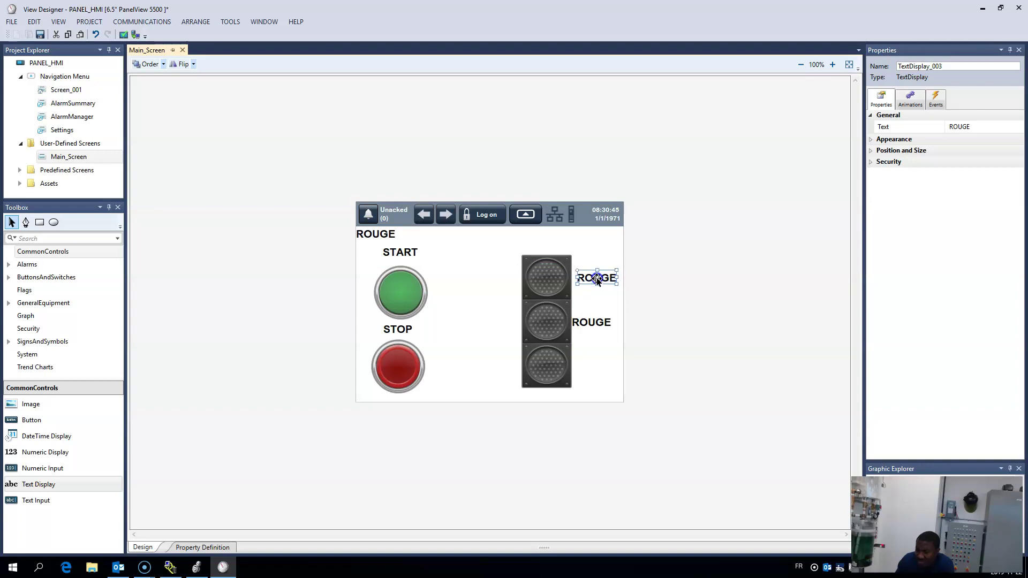
left_click(387, 240)
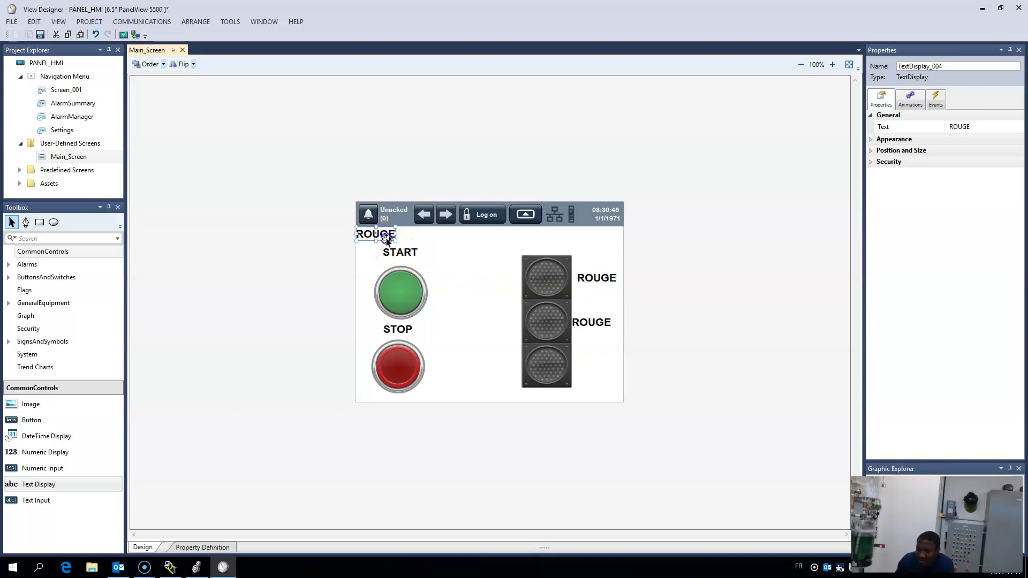
left_click_drag(381, 239, 595, 371)
left_click(592, 279)
left_click_drag(592, 279, 592, 284)
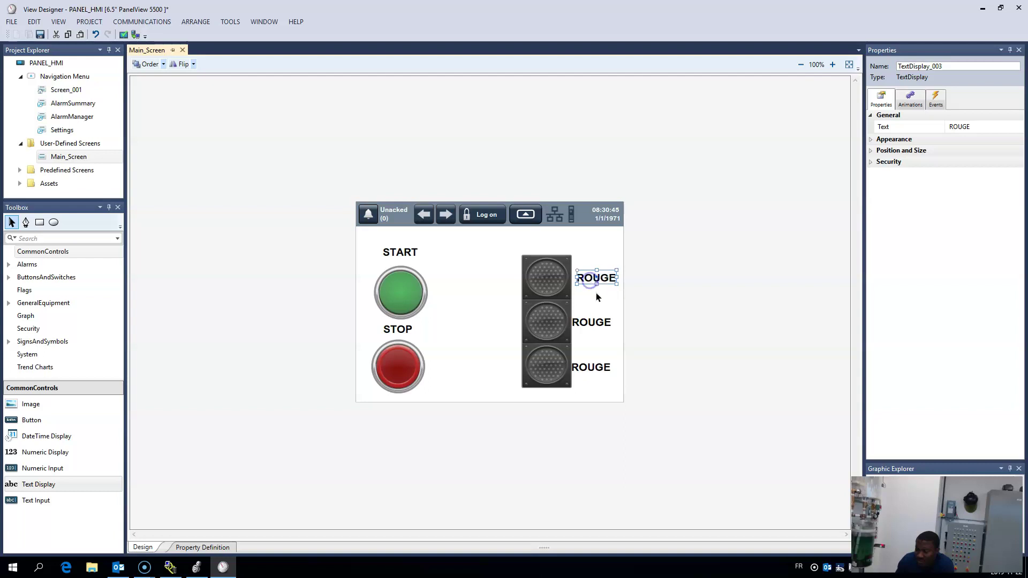
left_click(596, 293)
Change the middle lamp's label to JAUNE and the bottom lamp's label to VERTE
left_click(589, 323)
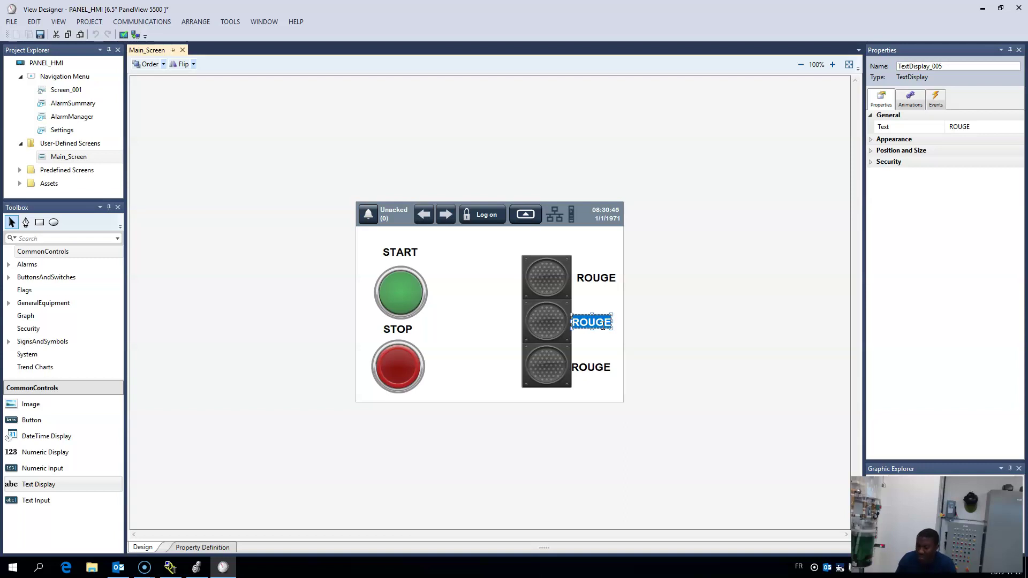
type("JAUNE")
left_click(594, 367)
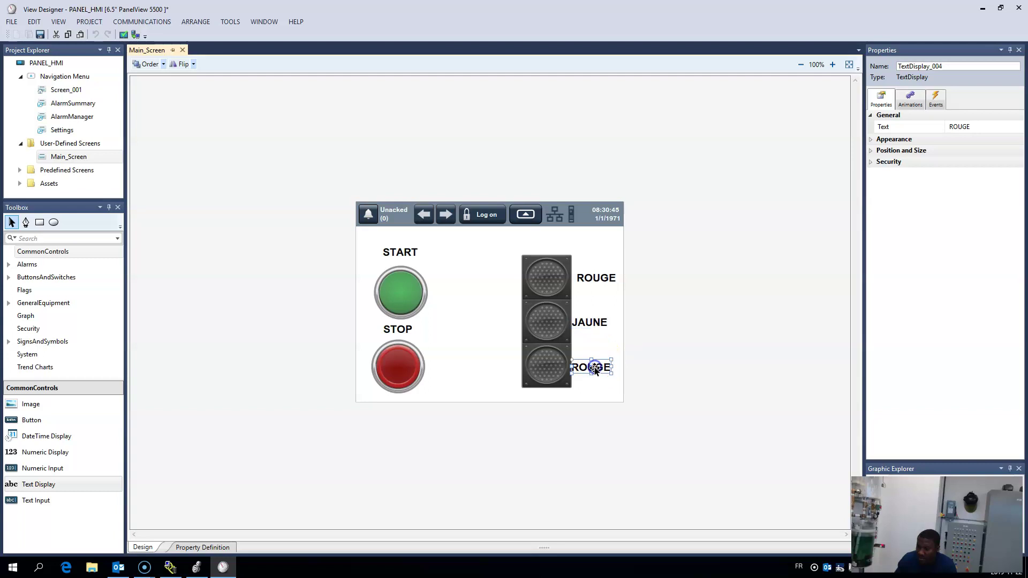
left_click(595, 368)
type("VERTE")
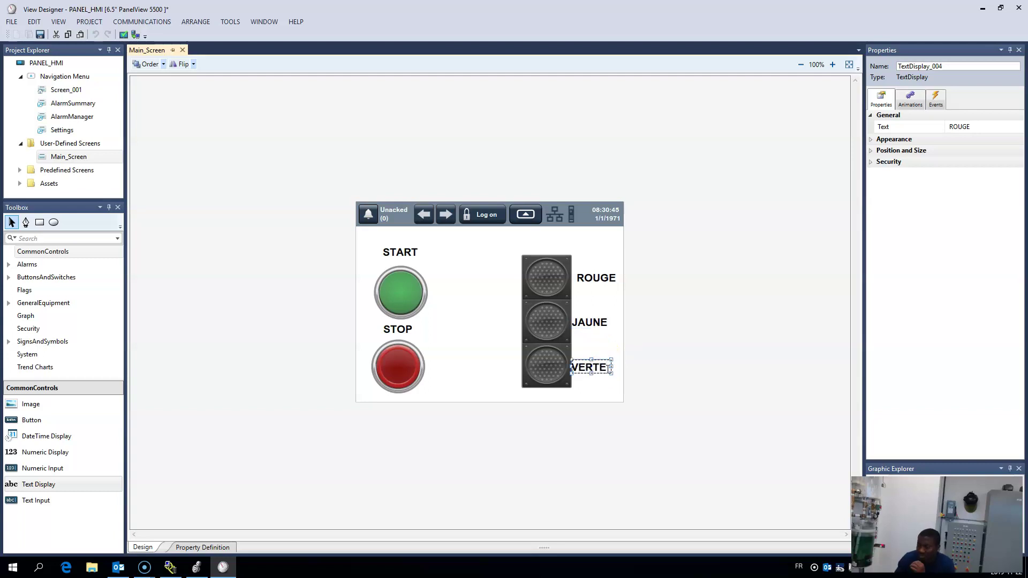
key("Return")
Align the VERTE and JAUNE labels with the left edge of the ROUGE label beside the traffic light
left_click_drag(597, 357, 605, 362)
left_click_drag(591, 319, 605, 319)
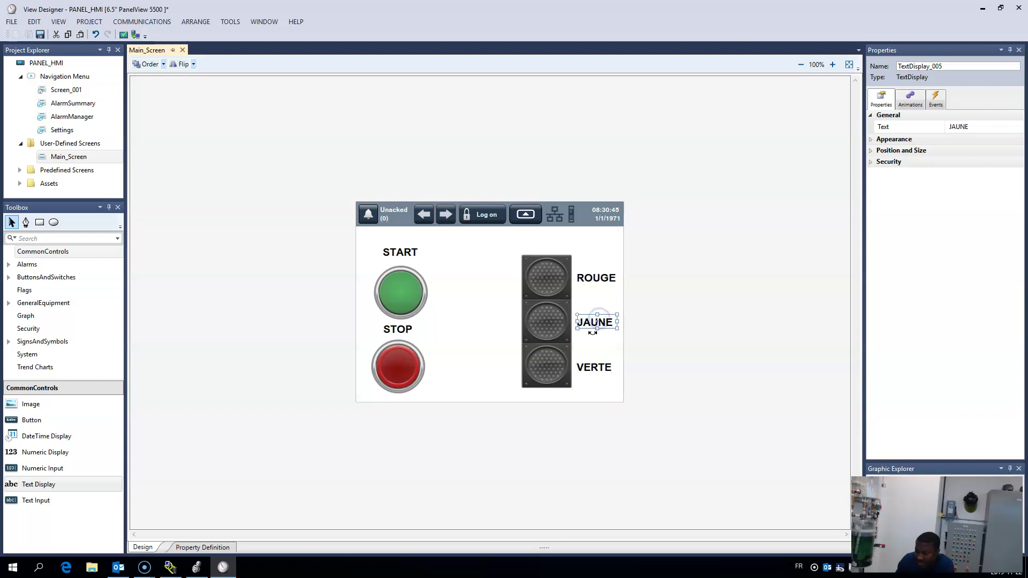
left_click(589, 275)
left_click(594, 358)
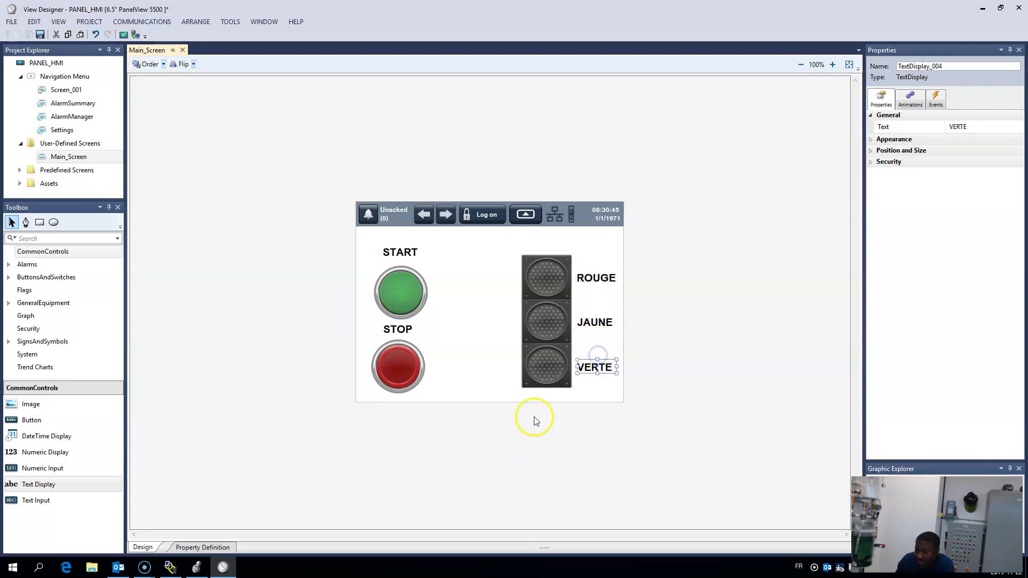
left_click(489, 338)
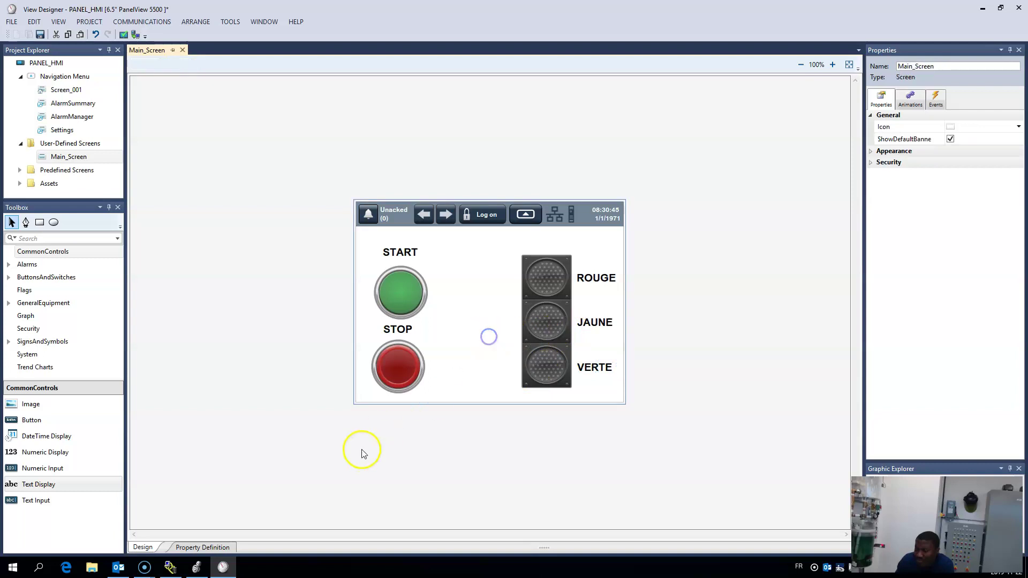
left_click(452, 398)
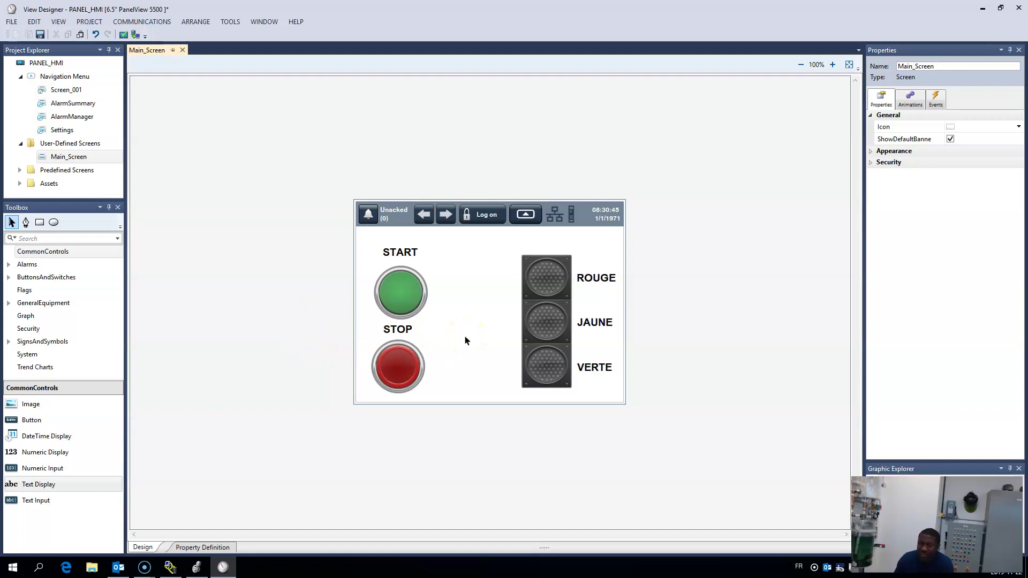
left_click(405, 292)
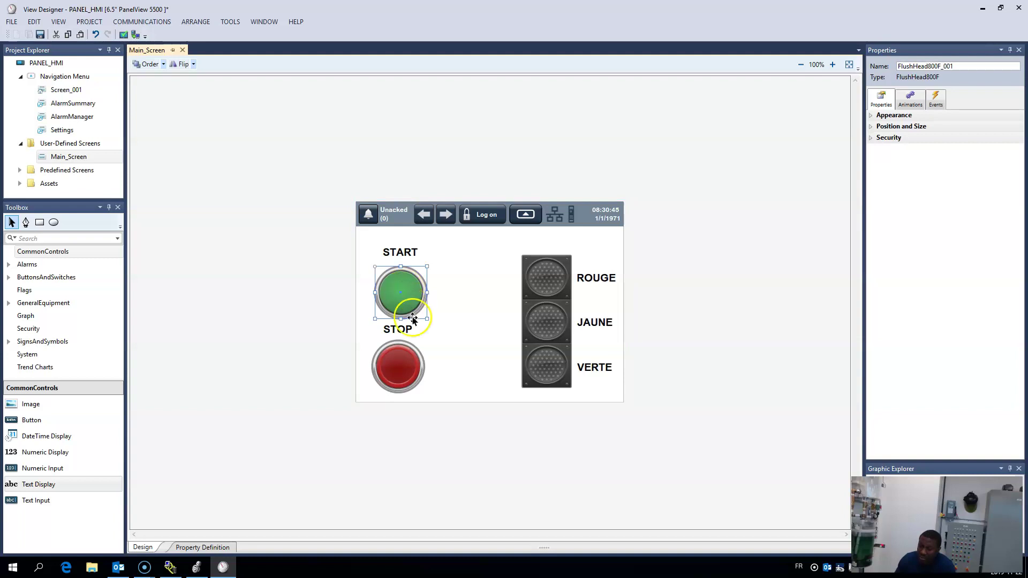
left_click(403, 377)
left_click(400, 294)
left_click(406, 364)
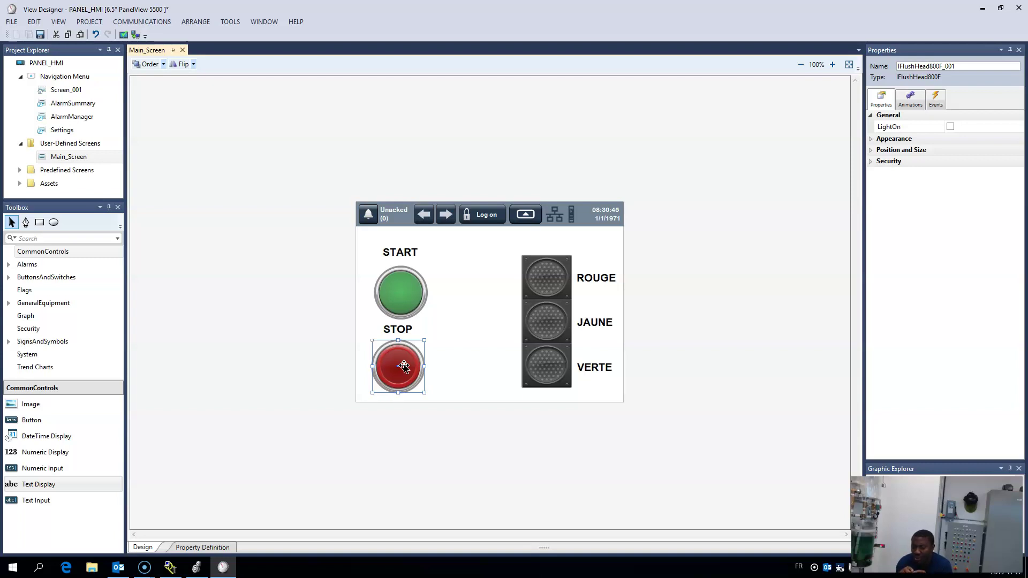
left_click(410, 296)
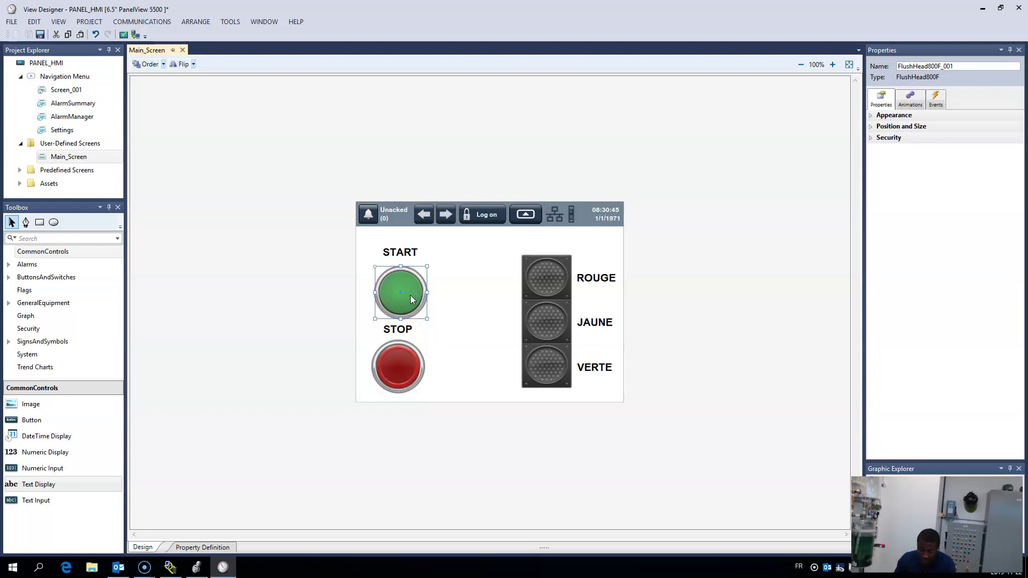
Switch to Logix Designer and go online with the controller
key("alt+Tab")
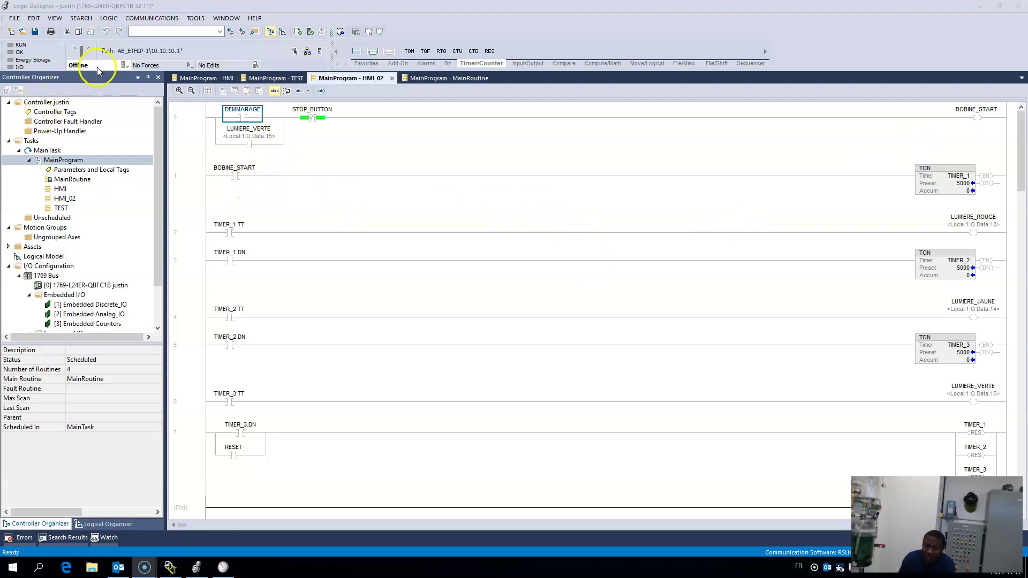
left_click(124, 64)
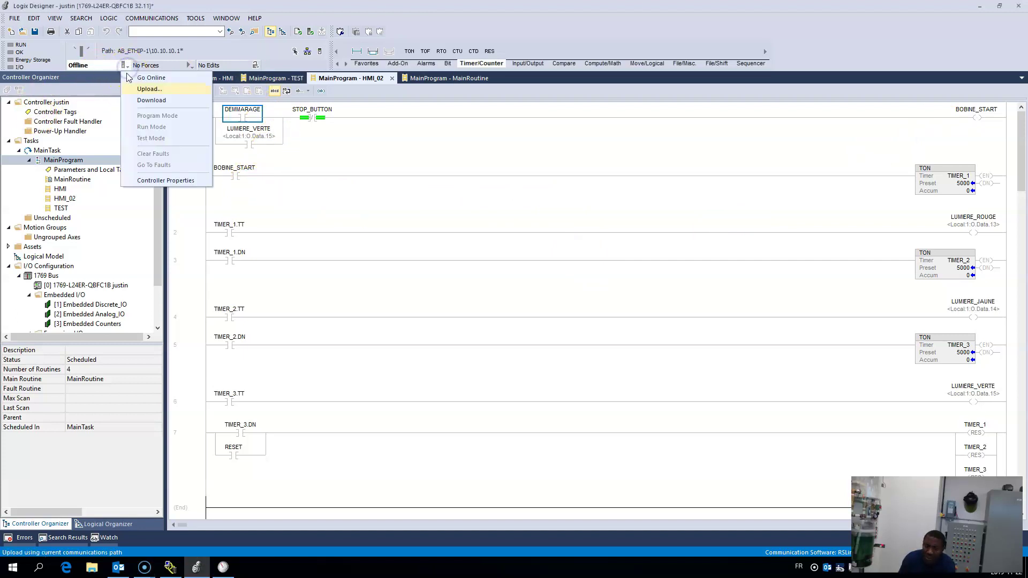
left_click(158, 79)
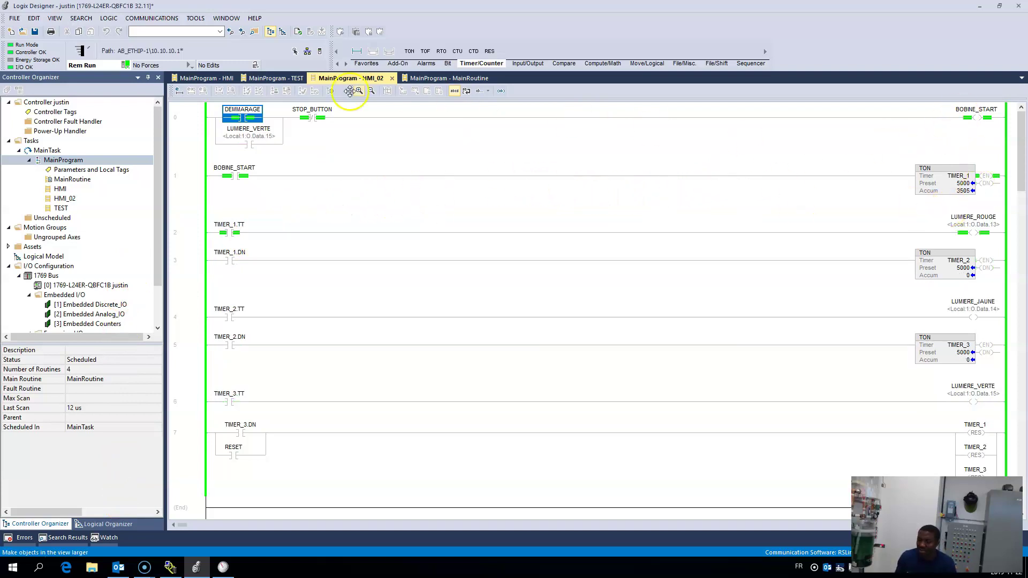
Toggle the STOP_BUTTON and DEMMARAGE bits on rung 0 of the HMI_02 routine to stop the light sequence
left_click(320, 120)
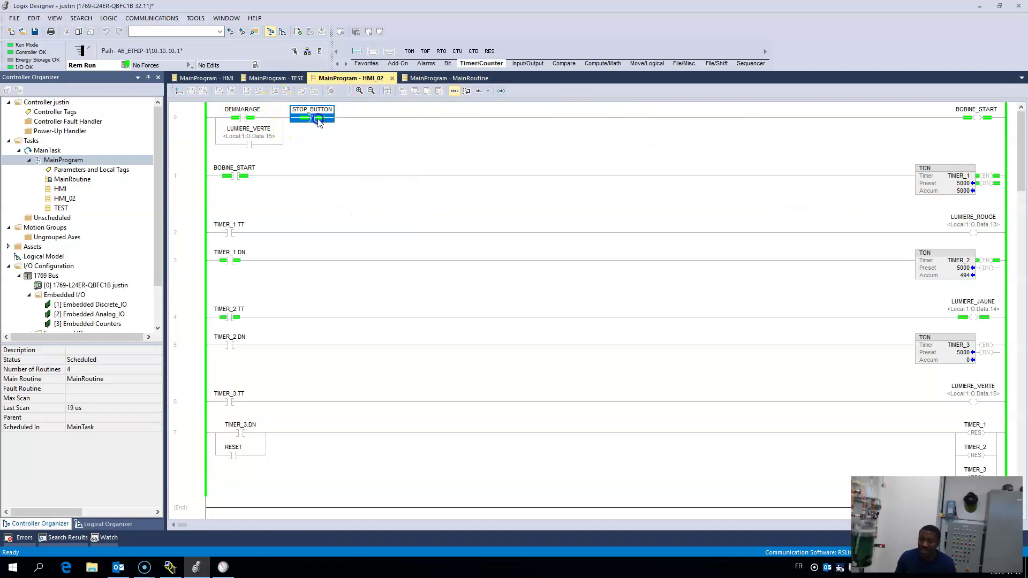
right_click(319, 120)
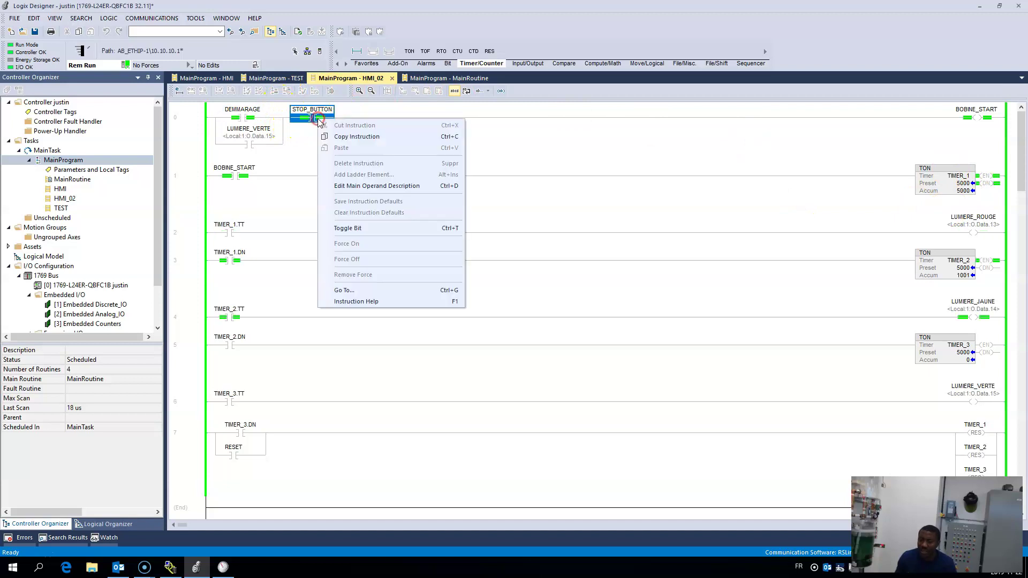
left_click(363, 227)
left_click(240, 116)
right_click(239, 116)
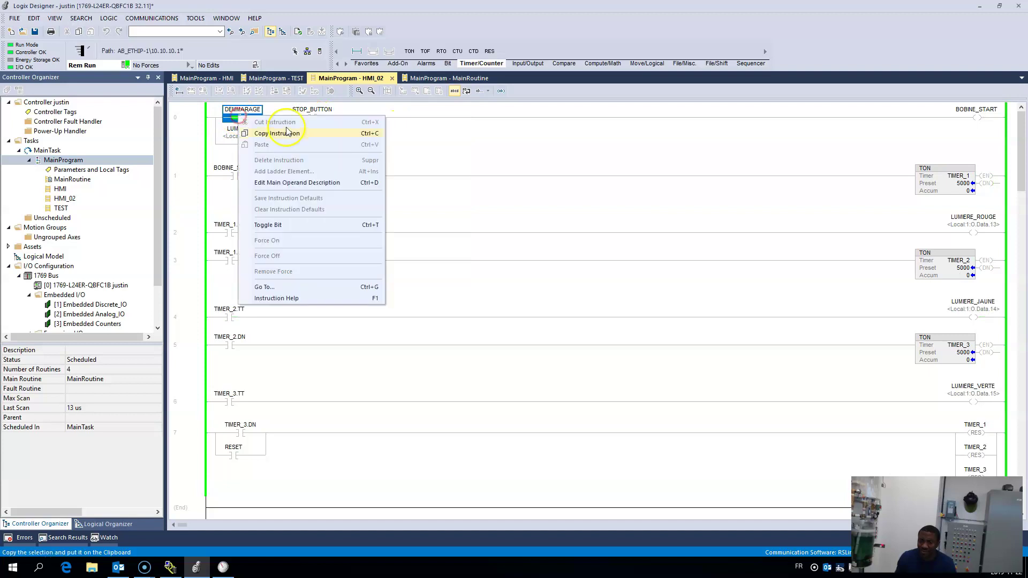
left_click(268, 226)
Toggle the STOP_BUTTON bit on rung 0 back to its normal state
left_click(312, 117)
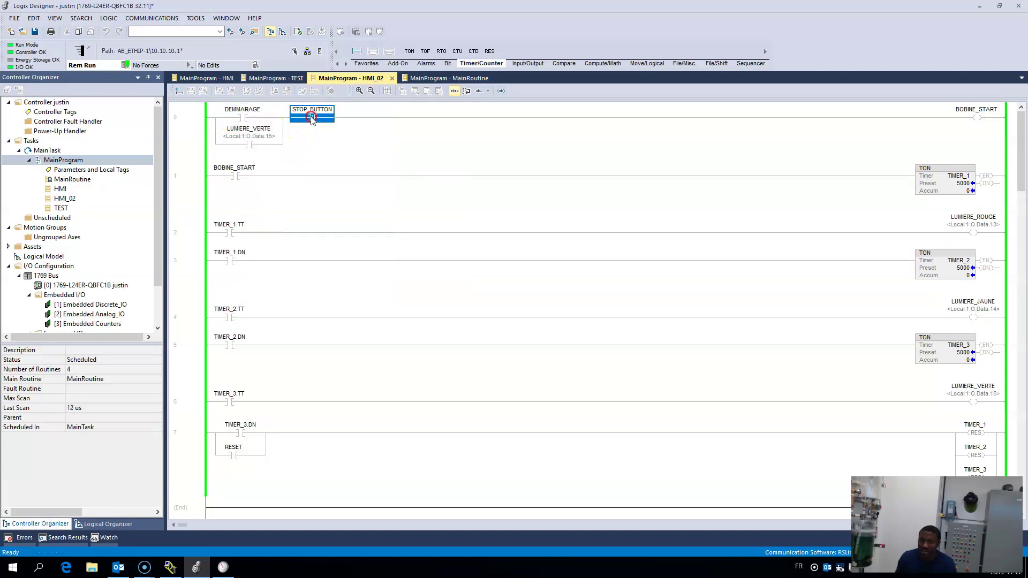
right_click(312, 117)
left_click(354, 225)
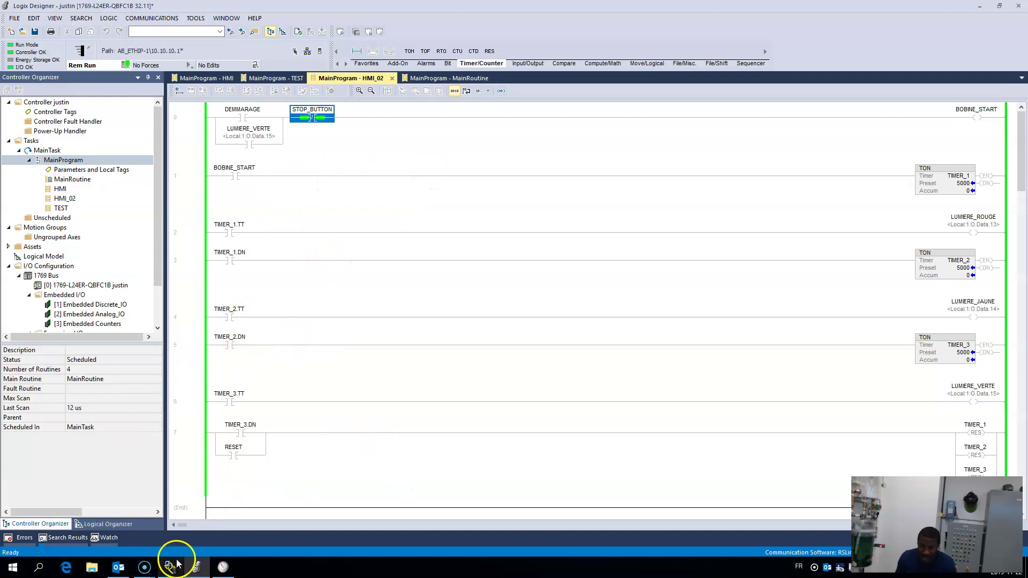
Switch to View Designer and give the green START button the behavior "Set a tag to 1 on release"
mouse_move(193, 574)
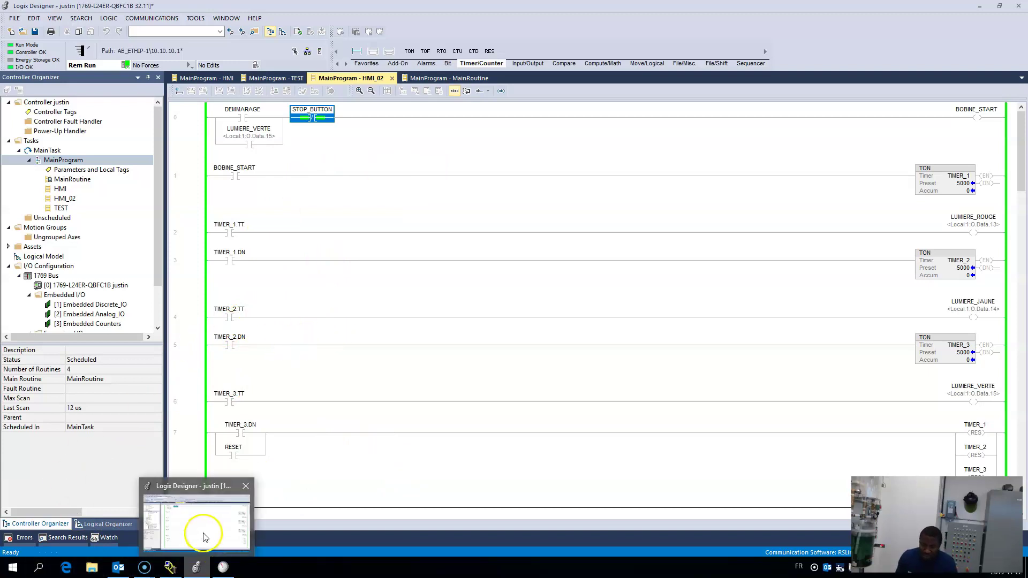
left_click(224, 572)
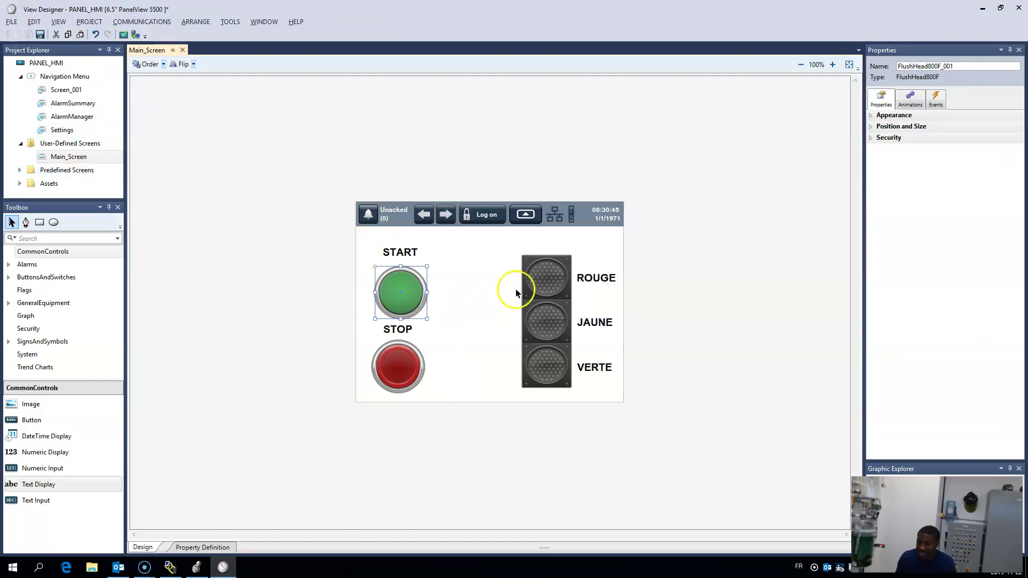
right_click(406, 295)
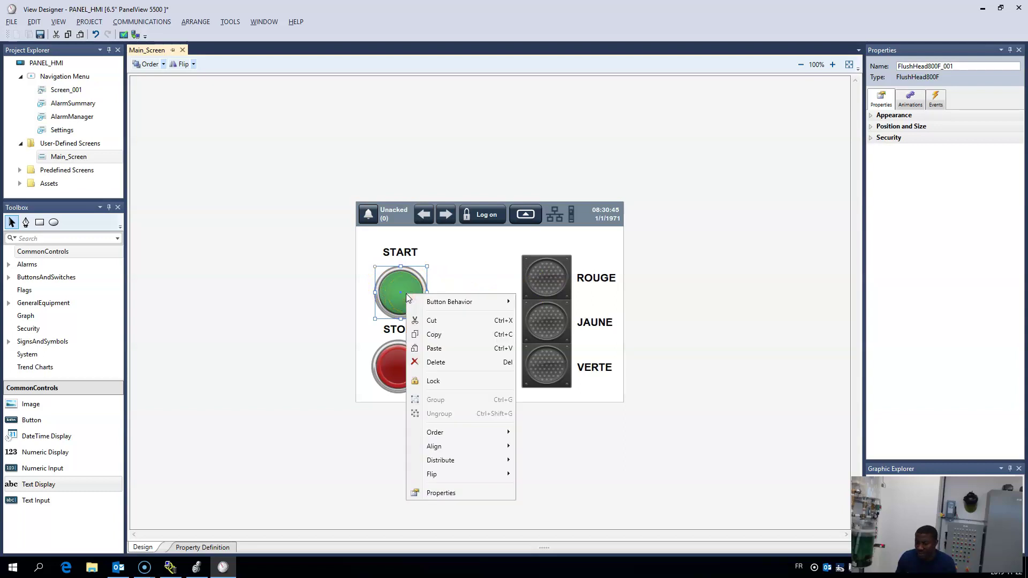
left_click(389, 373)
left_click(398, 296)
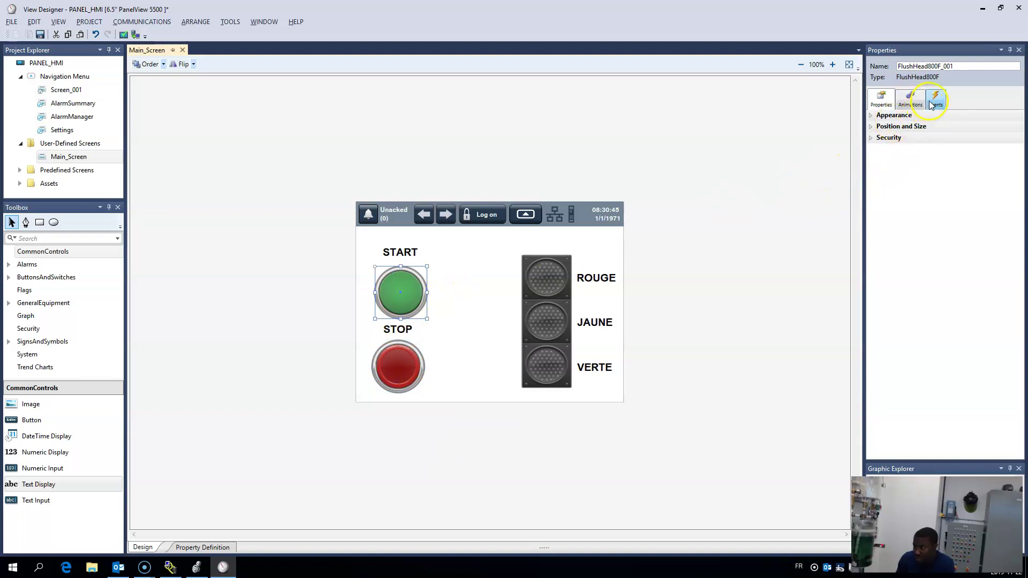
left_click(404, 291)
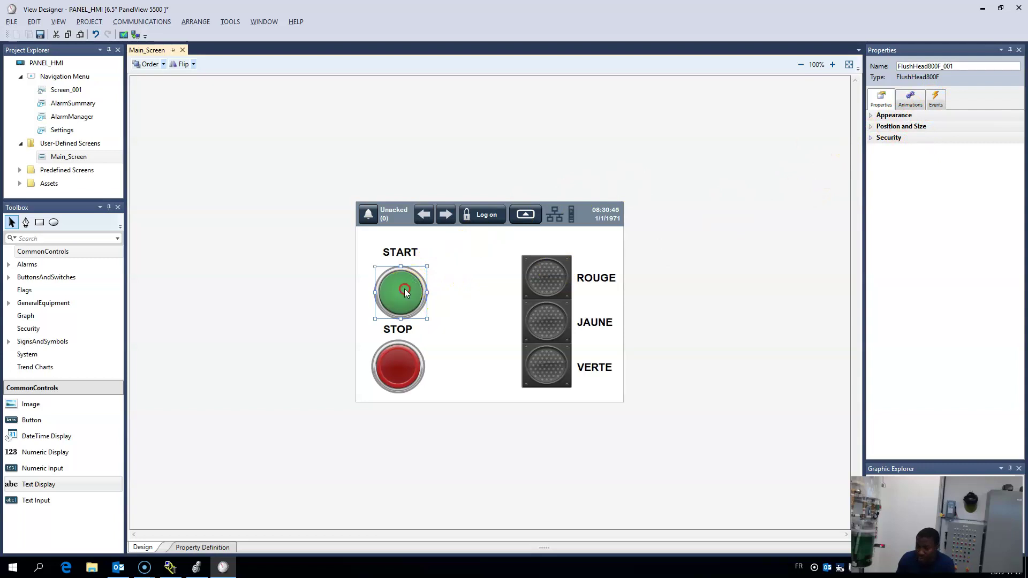
right_click(405, 292)
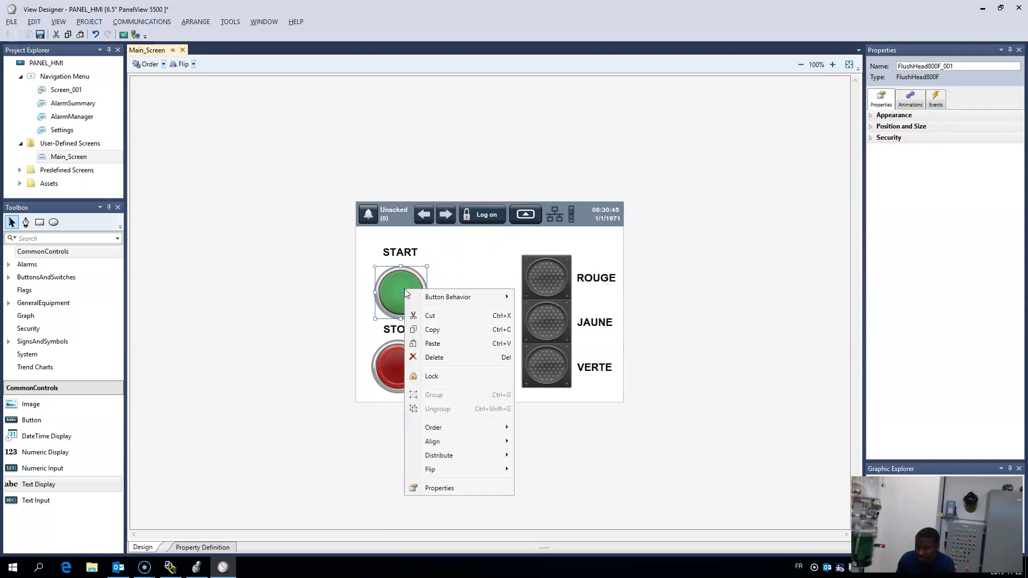
mouse_move(422, 299)
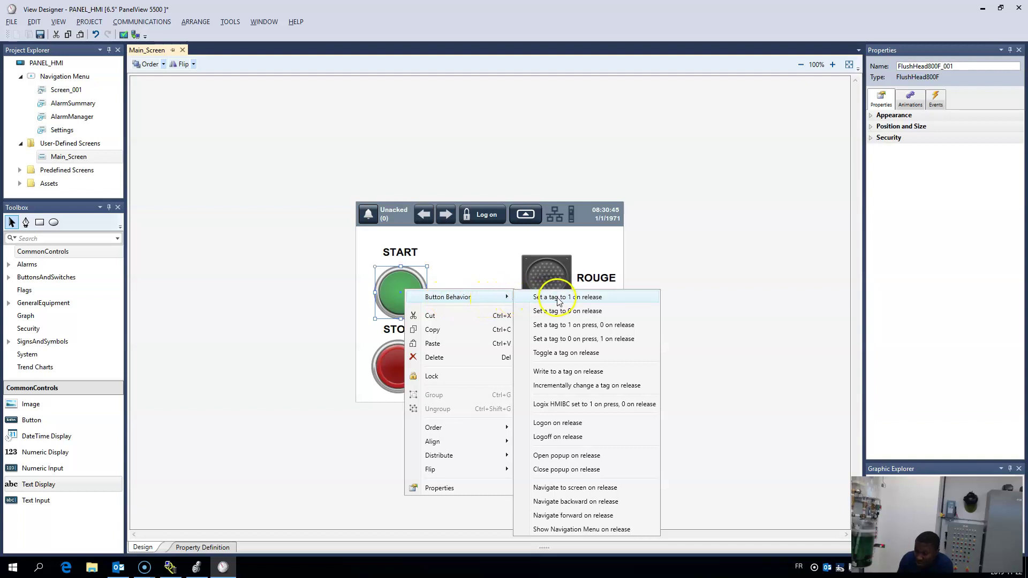
left_click(584, 302)
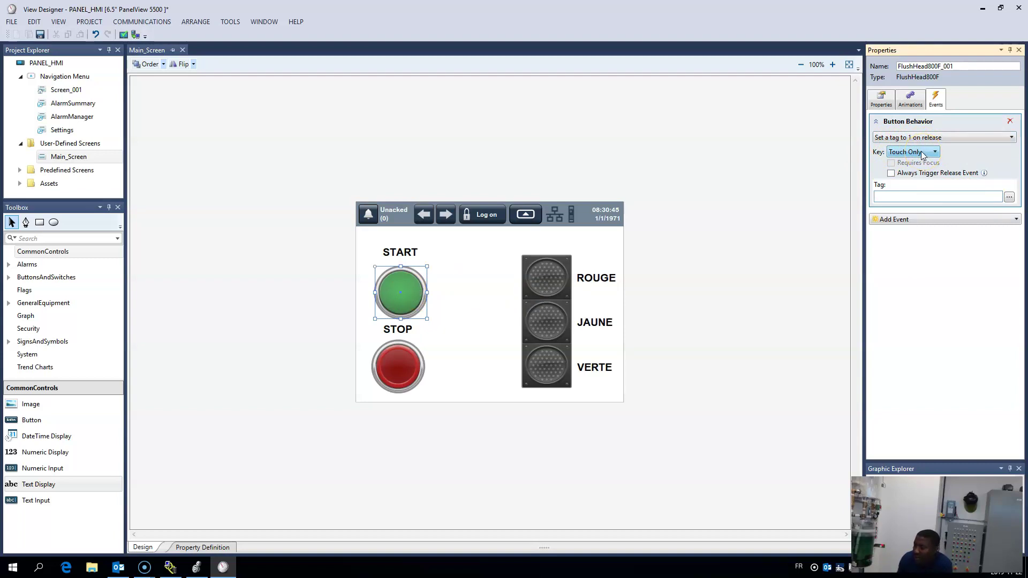
Browse the MainProgram tags of controller HMI_007 for the START button's behavior tag
left_click(900, 199)
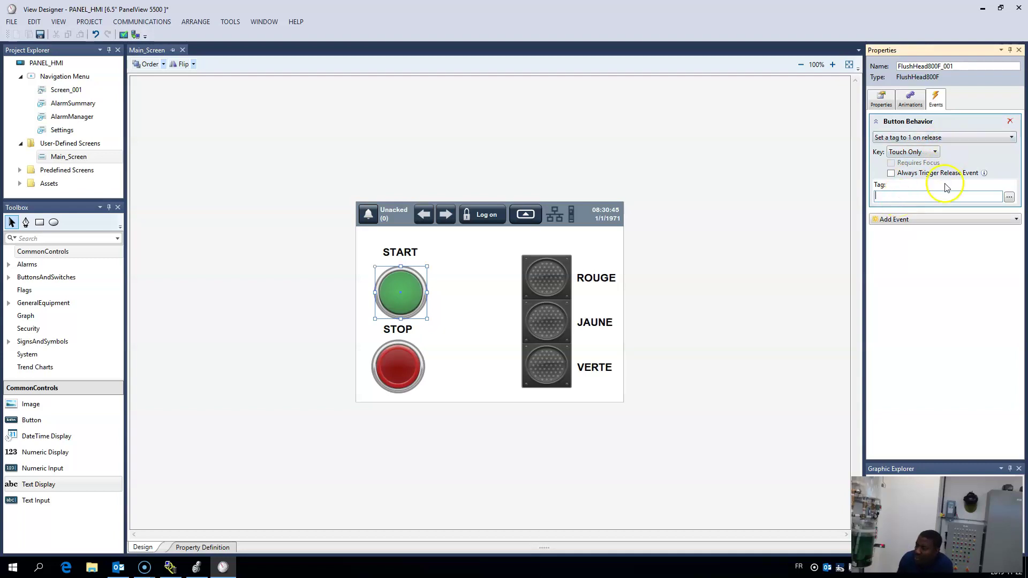
left_click(1009, 197)
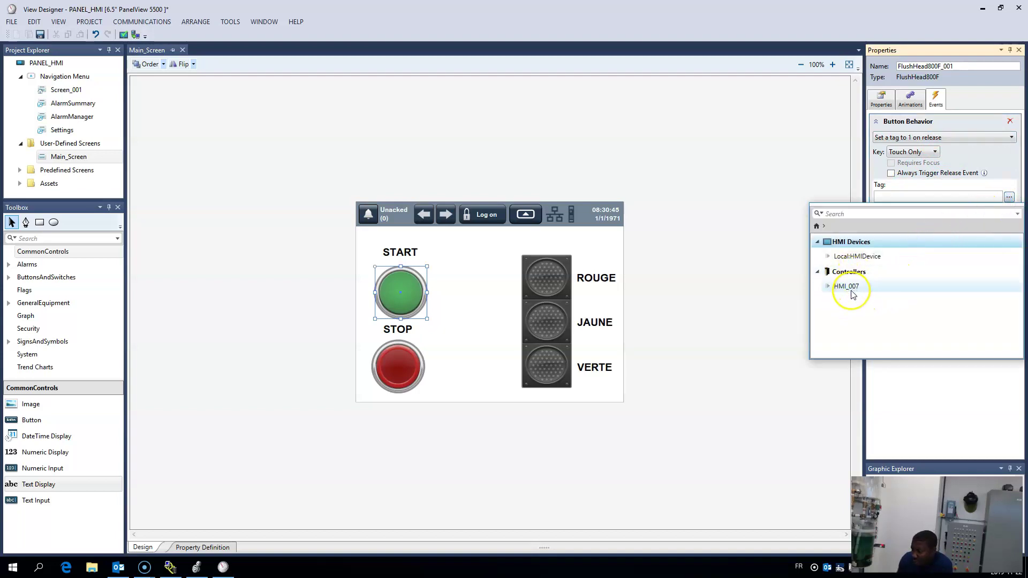
left_click(828, 288)
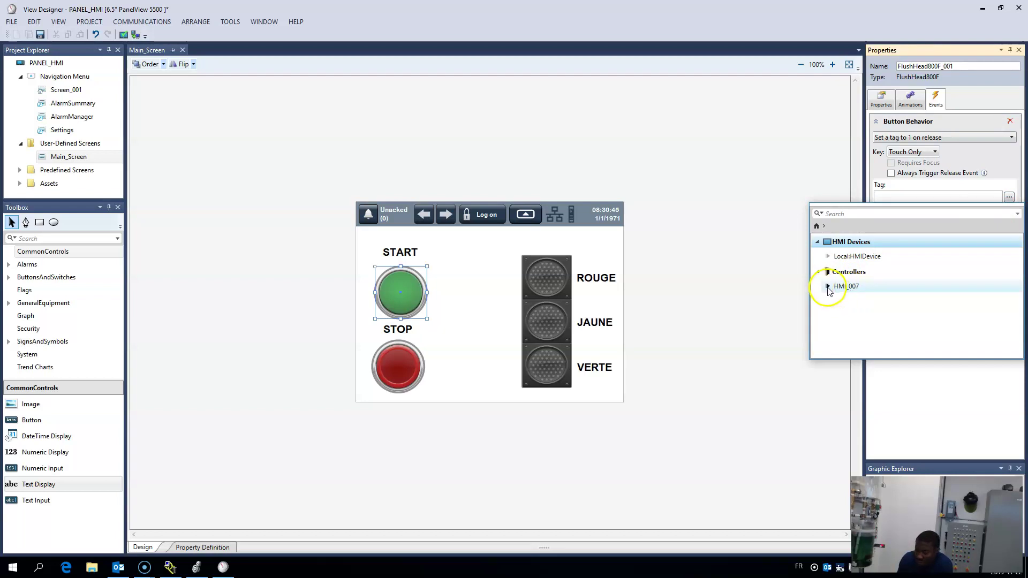
left_click(825, 256)
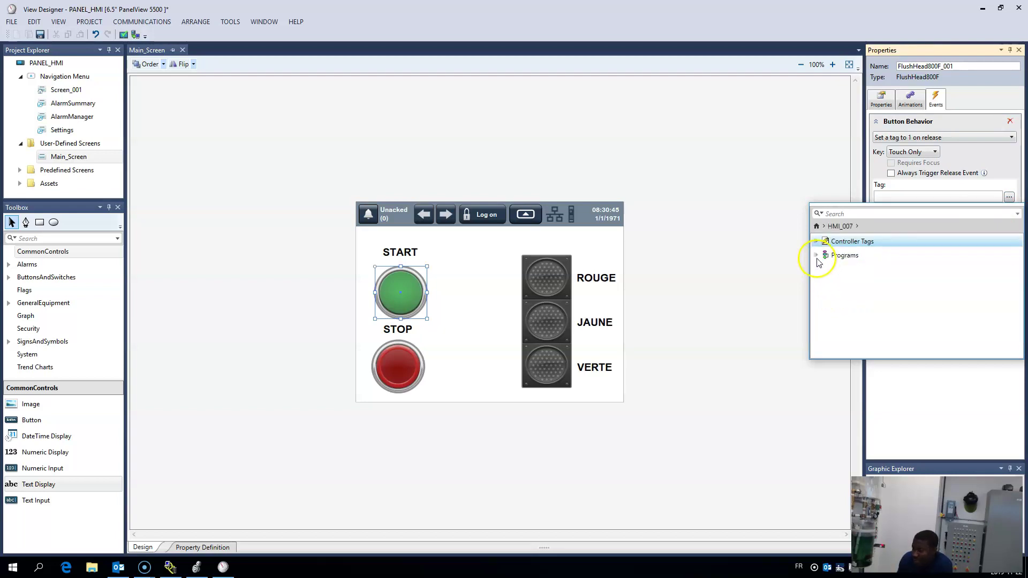
left_click(816, 255)
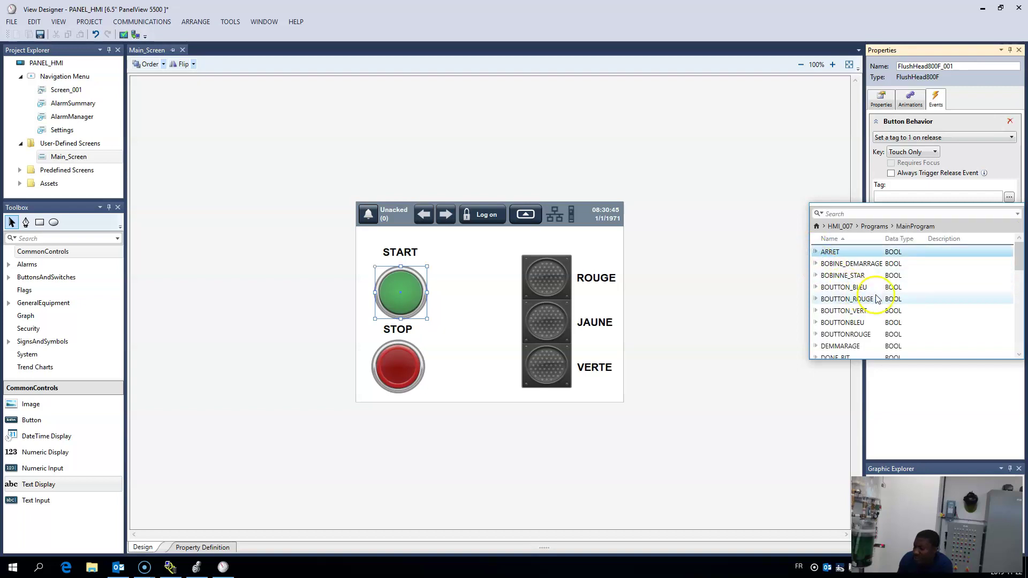
scroll(877, 295, "down", 8)
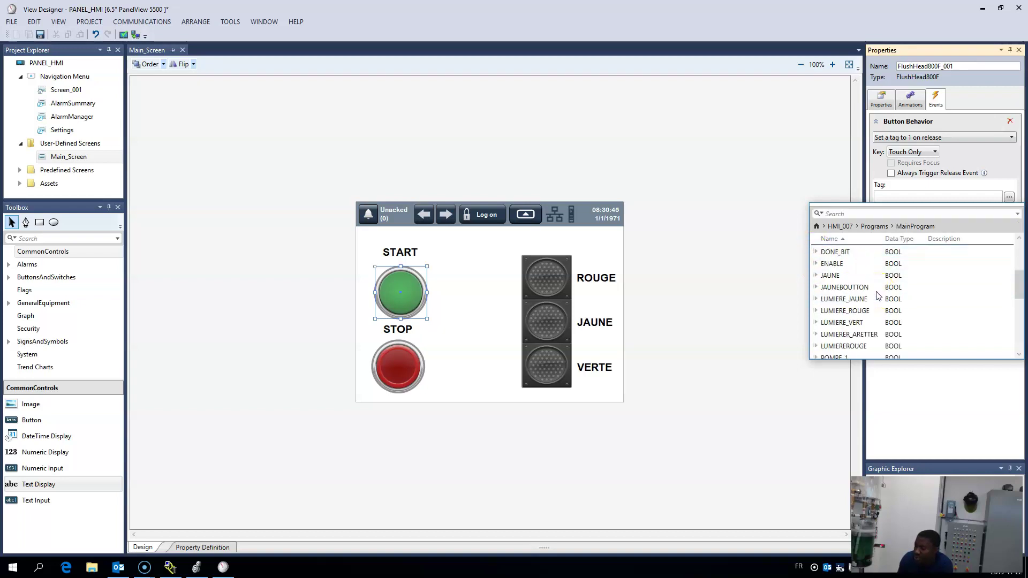
scroll(879, 295, "down", 3)
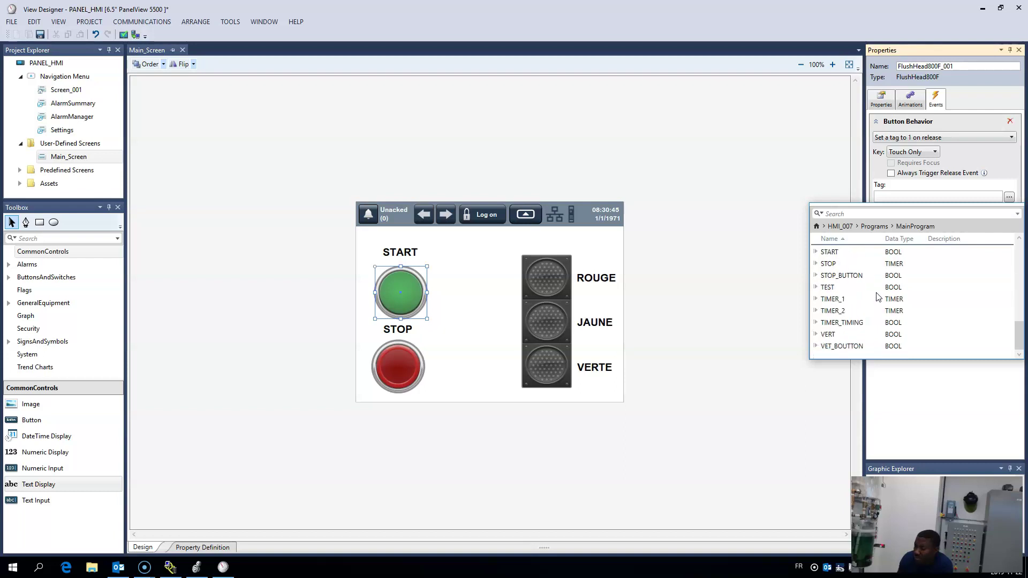
scroll(878, 295, "up", 5)
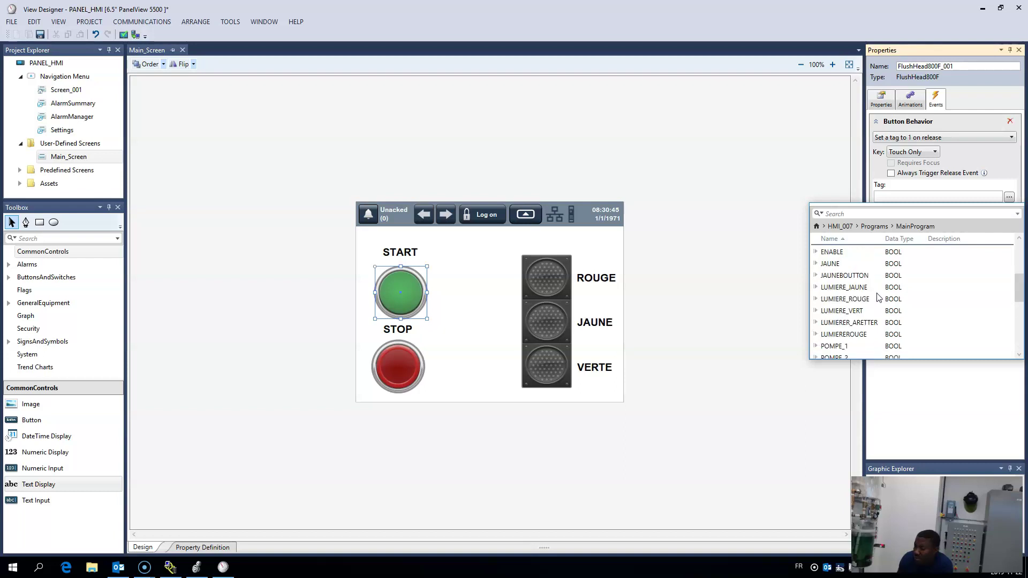
Check the start tag in the Logix Designer ladder, and pick BOBINE_DEMARRAGE as the START button's tag in View Designer
left_click(207, 571)
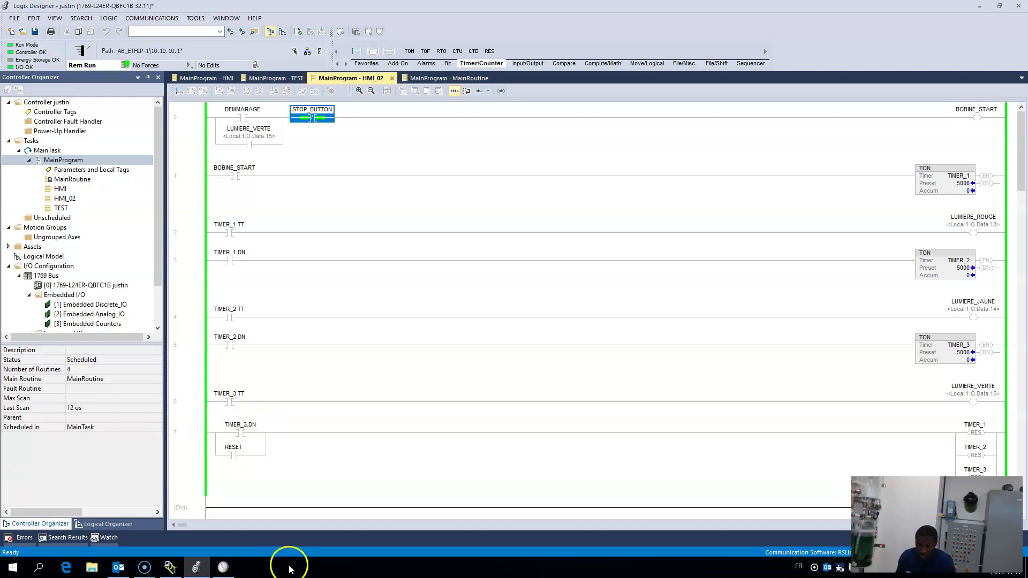
left_click(222, 567)
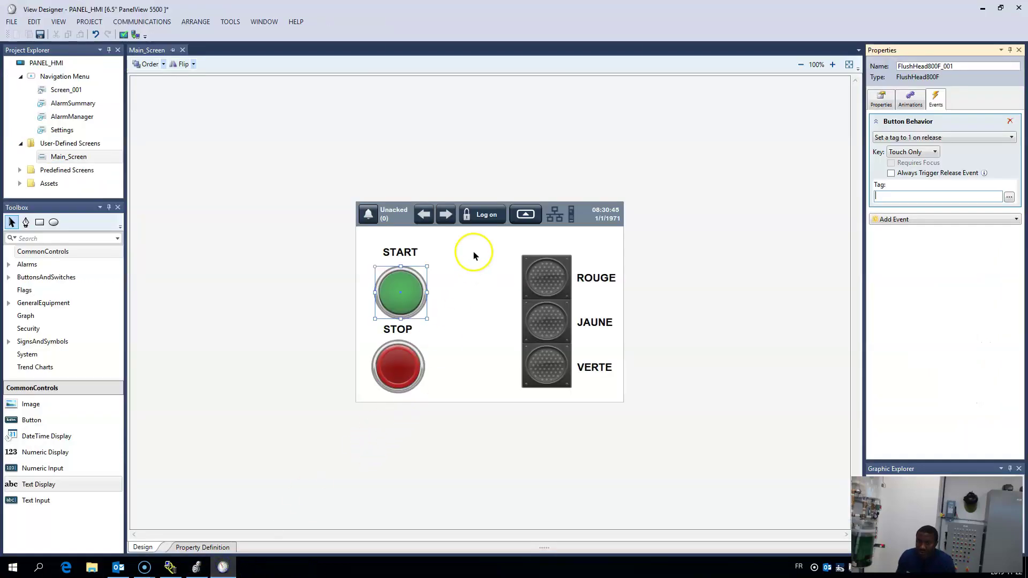
left_click(1009, 197)
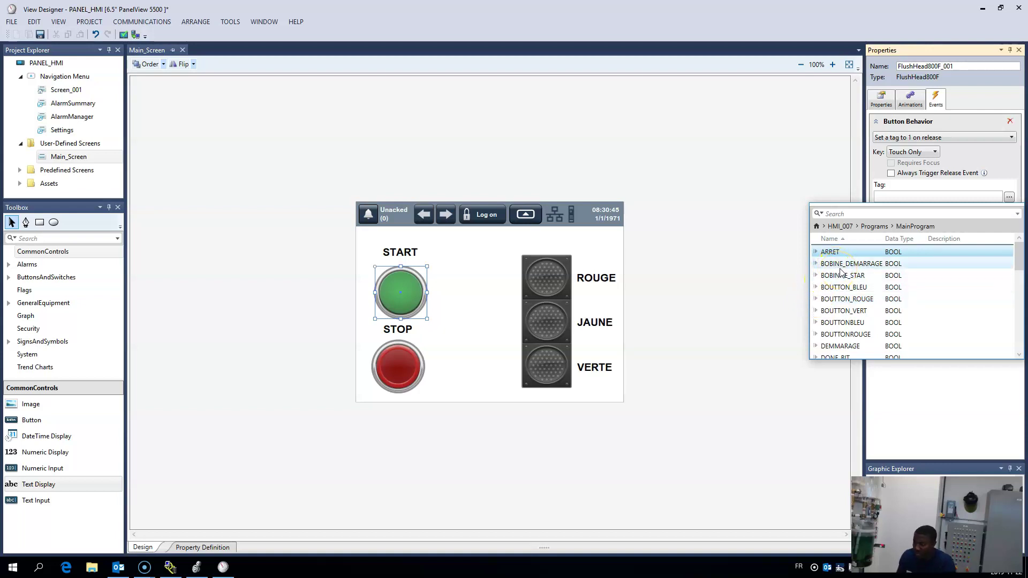
double_click(839, 266)
left_click(749, 299)
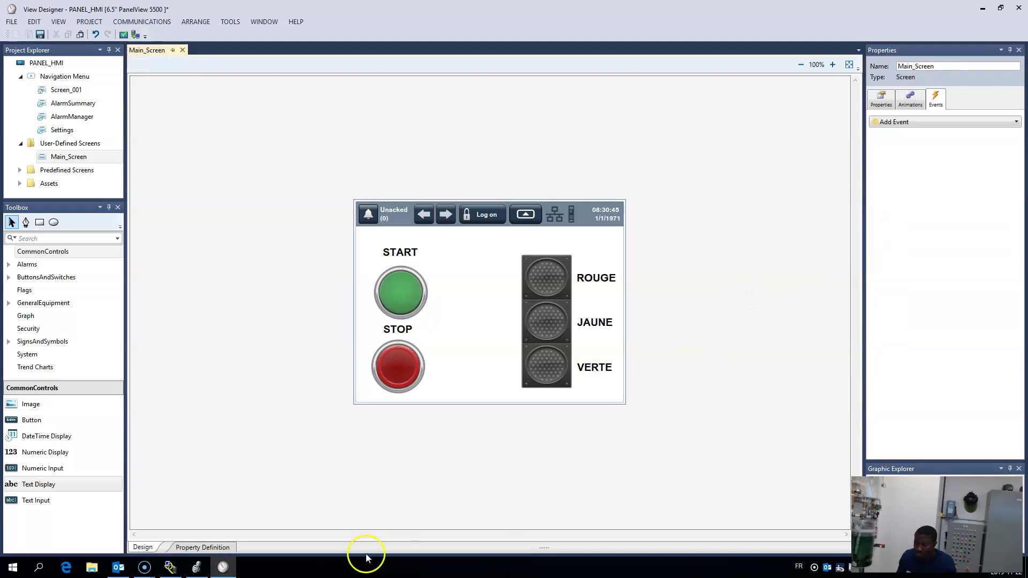
Recheck the tag names on rung 0 of the HMI_02 routine in Logix Designer and return to View Designer
left_click(196, 567)
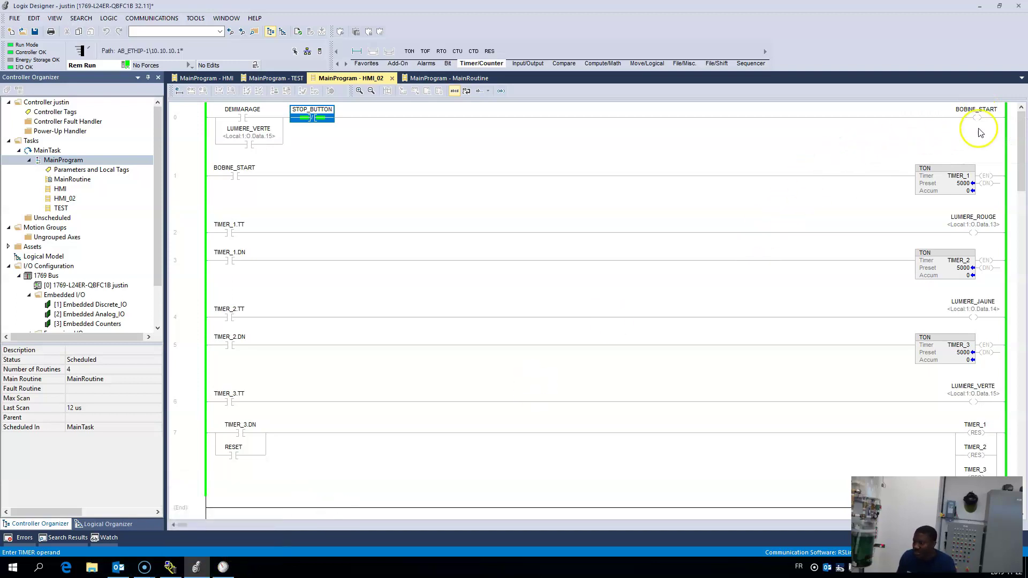
left_click(222, 568)
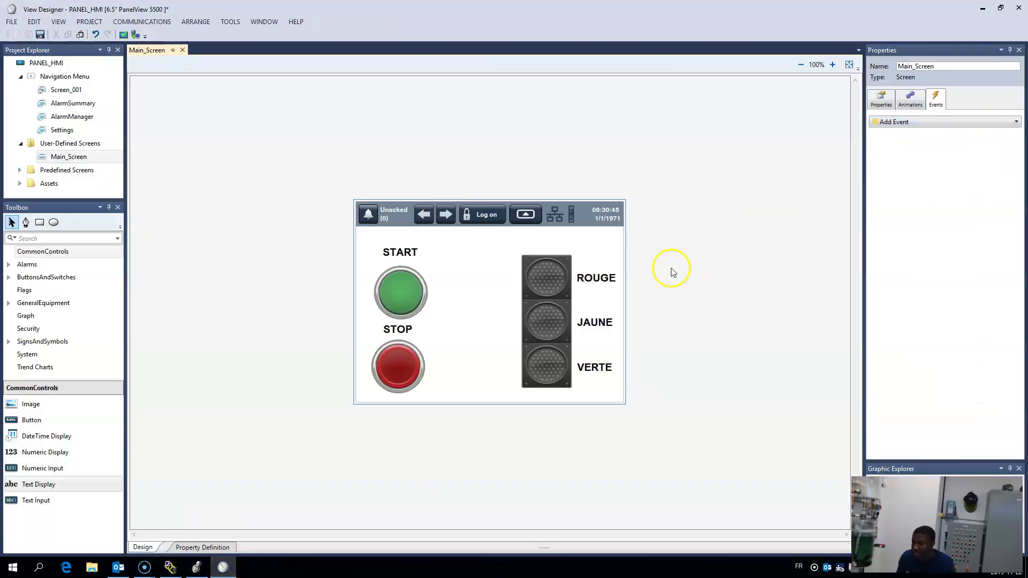
Change the green START button's behavior tag to ::HMI_007\MainProgram.BOBINE_START
left_click(399, 292)
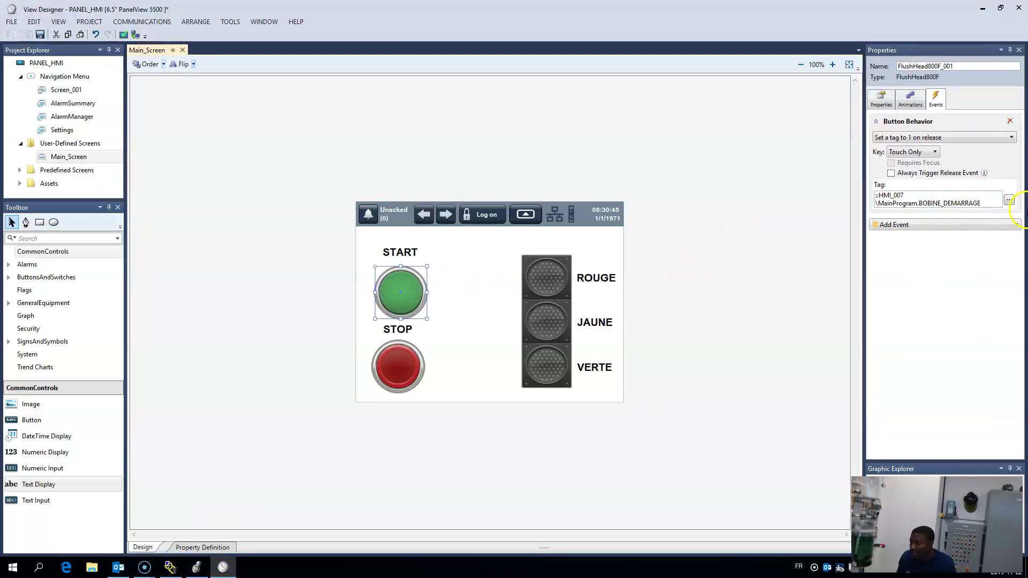
left_click(983, 205)
key("BackSpace")
key("BackSpace")
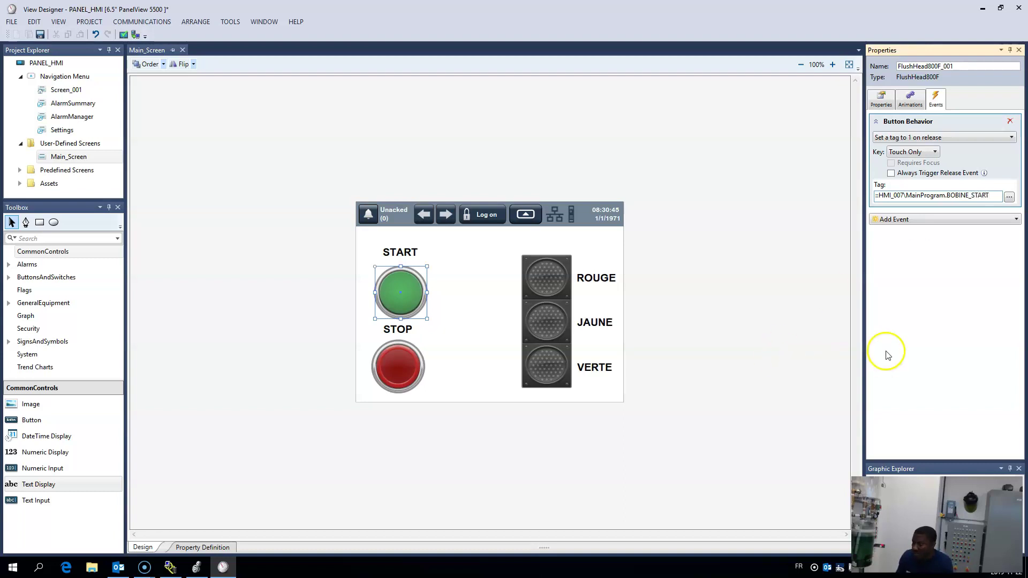
Give the red STOP button the behavior "Set a tag to 0 on release" with the MainProgram tag BOBINNE_STAR
left_click(409, 379)
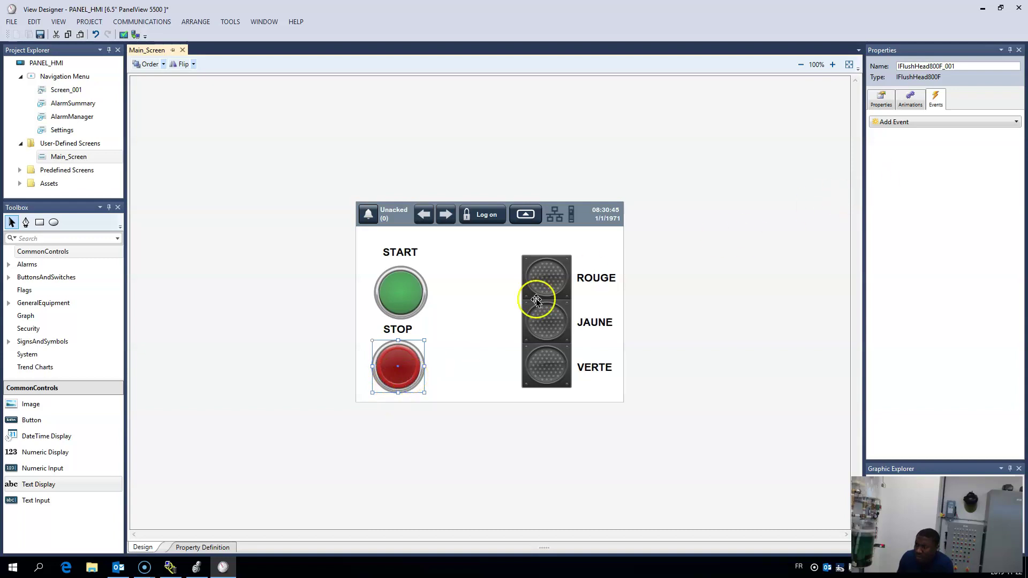
right_click(409, 369)
mouse_move(440, 373)
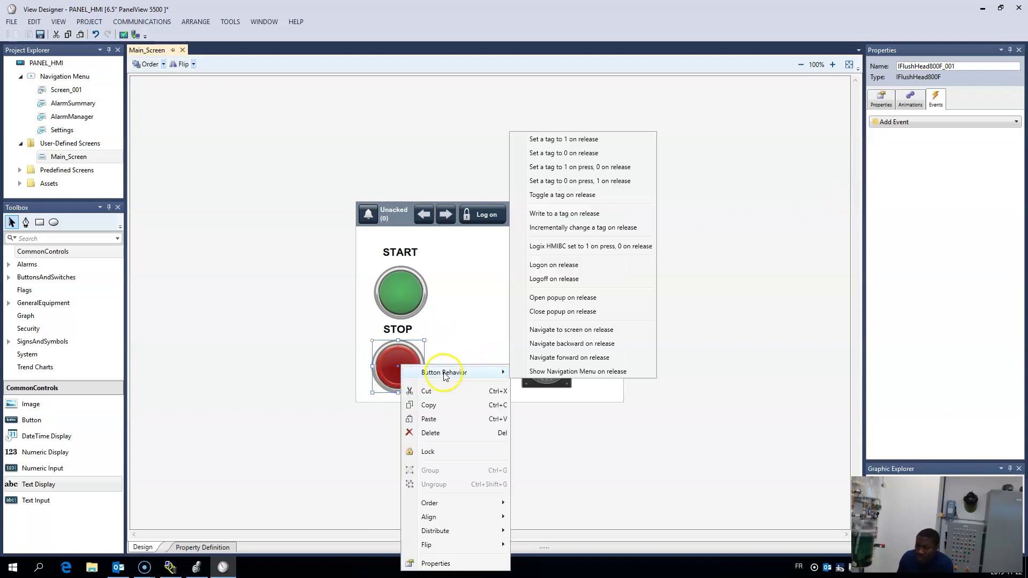
left_click(591, 155)
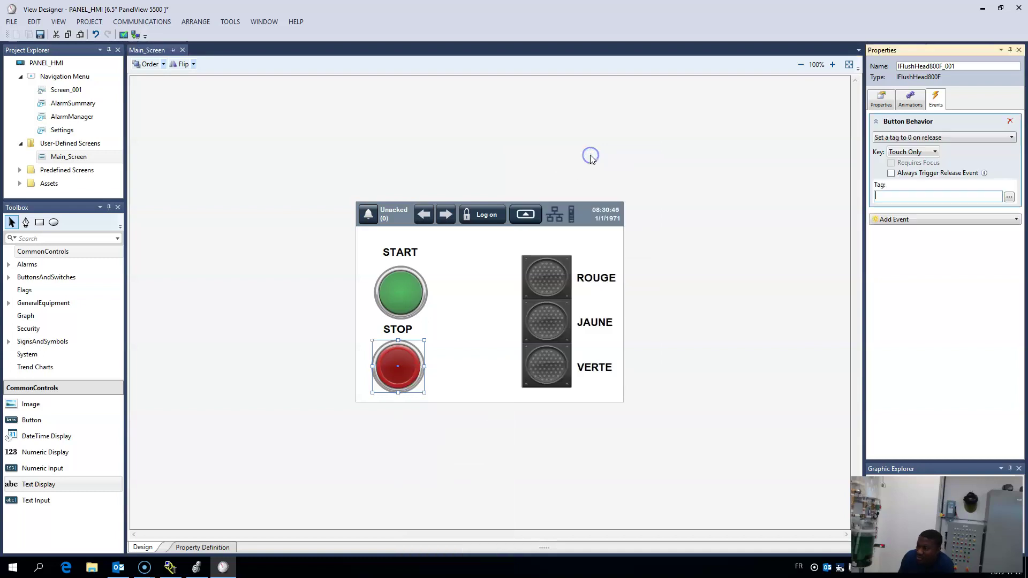
left_click(1009, 196)
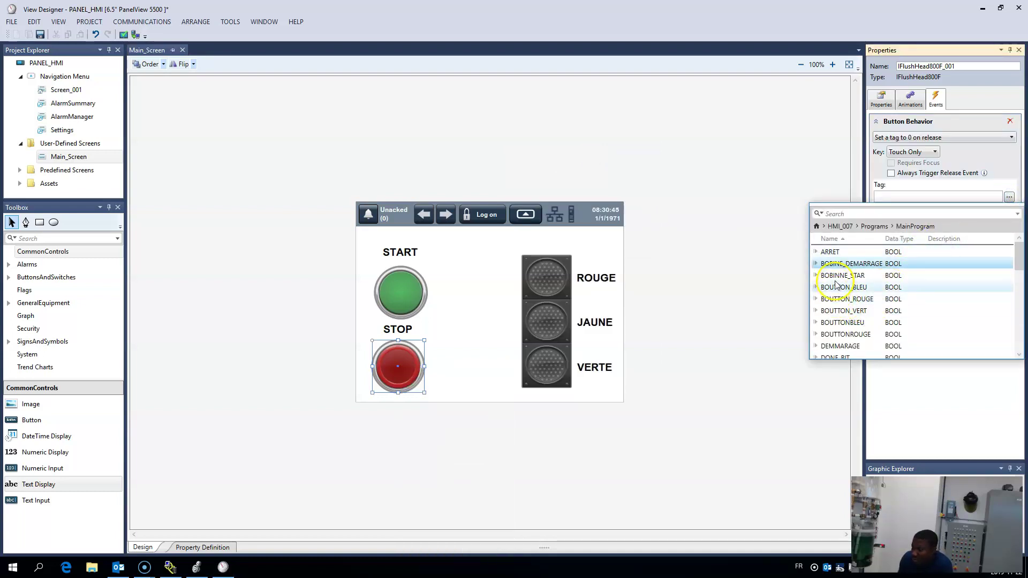
double_click(838, 278)
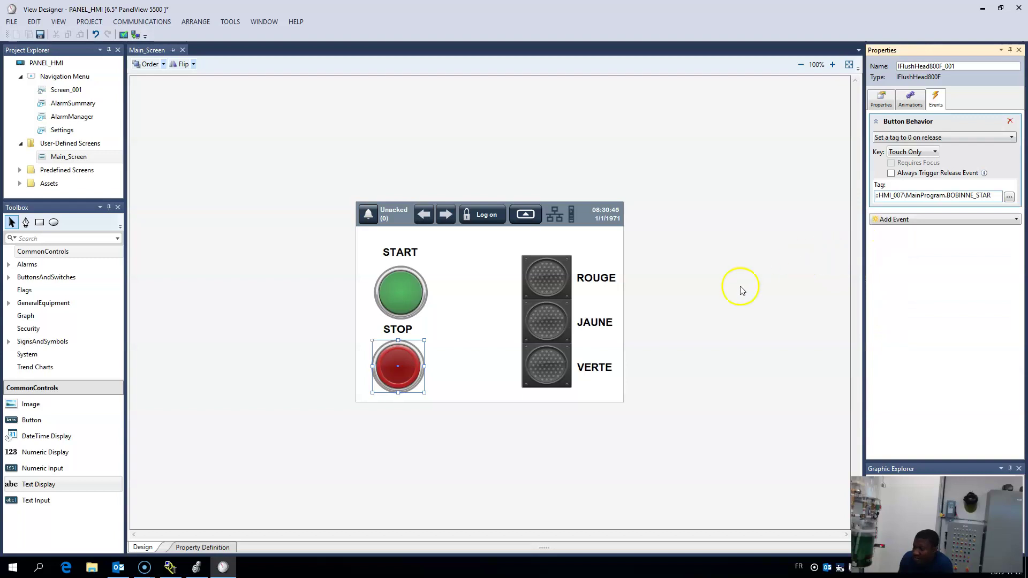
Review the button behavior settings assigned to the START and STOP buttons
left_click(735, 302)
left_click(405, 298)
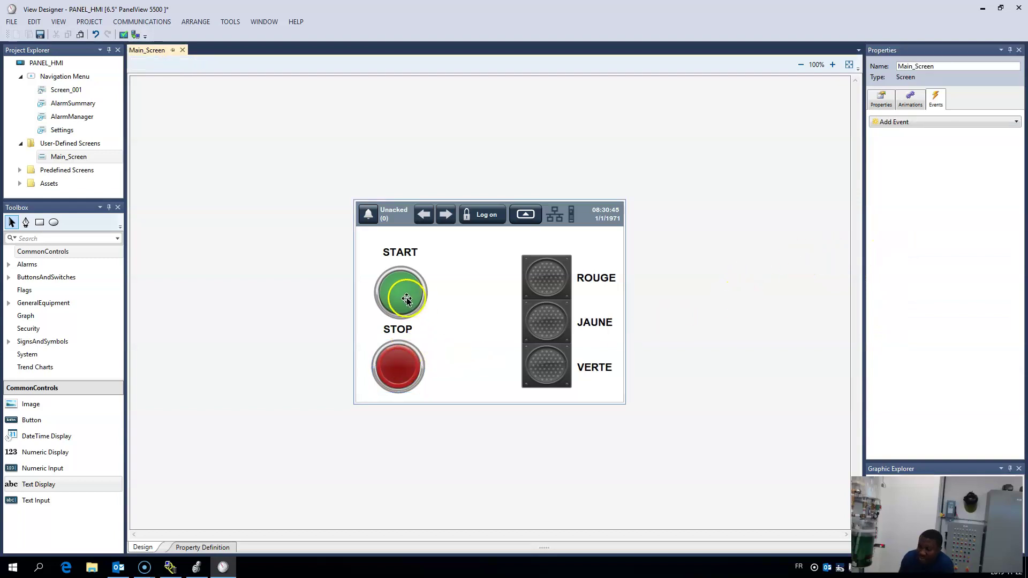
left_click(398, 372)
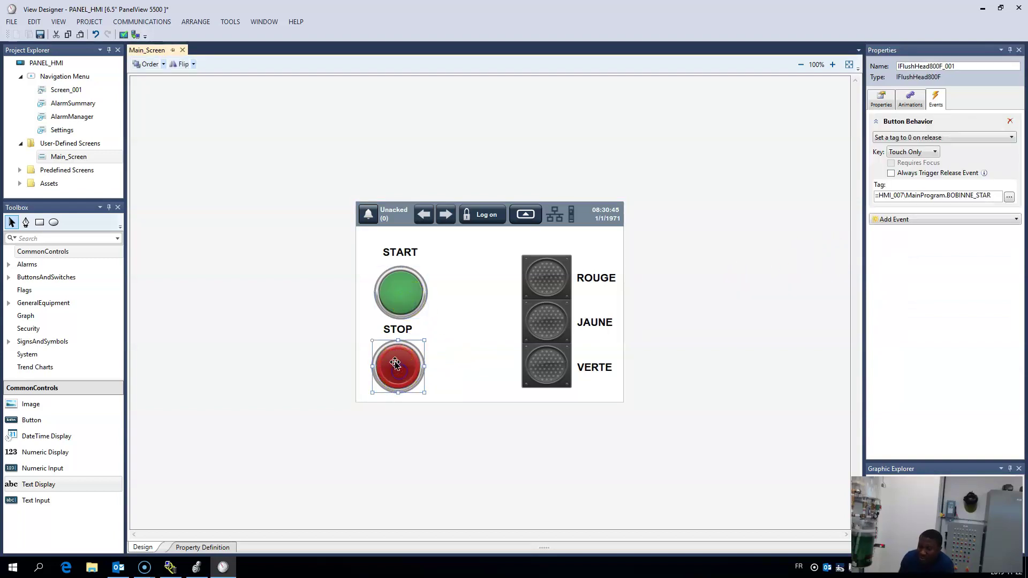
left_click(409, 300)
left_click(403, 376)
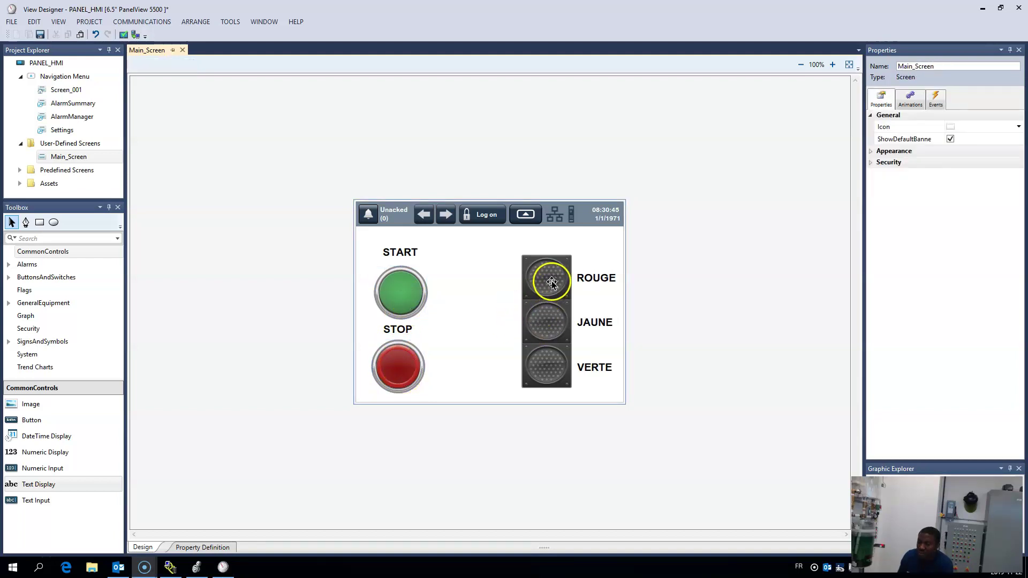
left_click(547, 278)
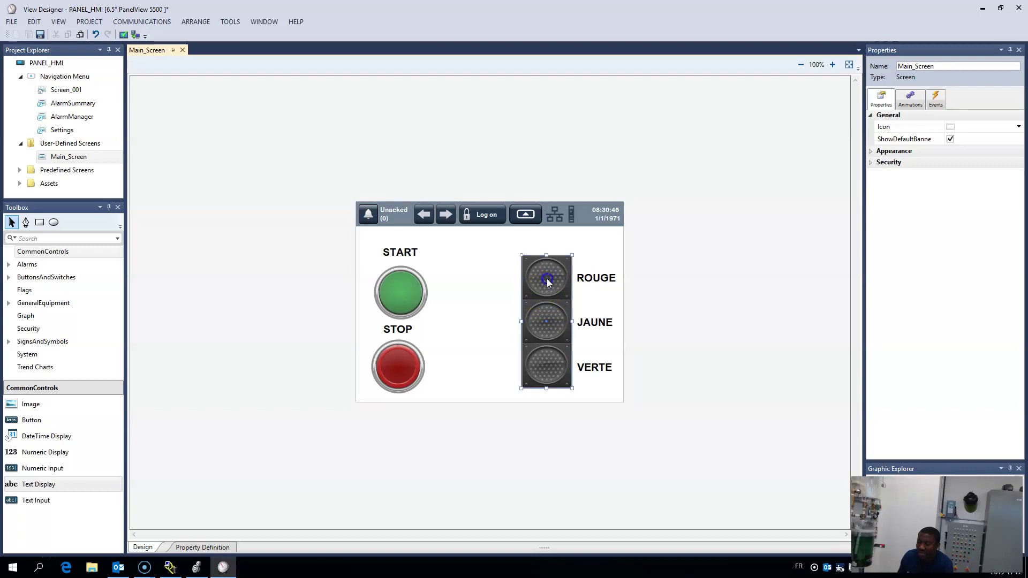
right_click(547, 278)
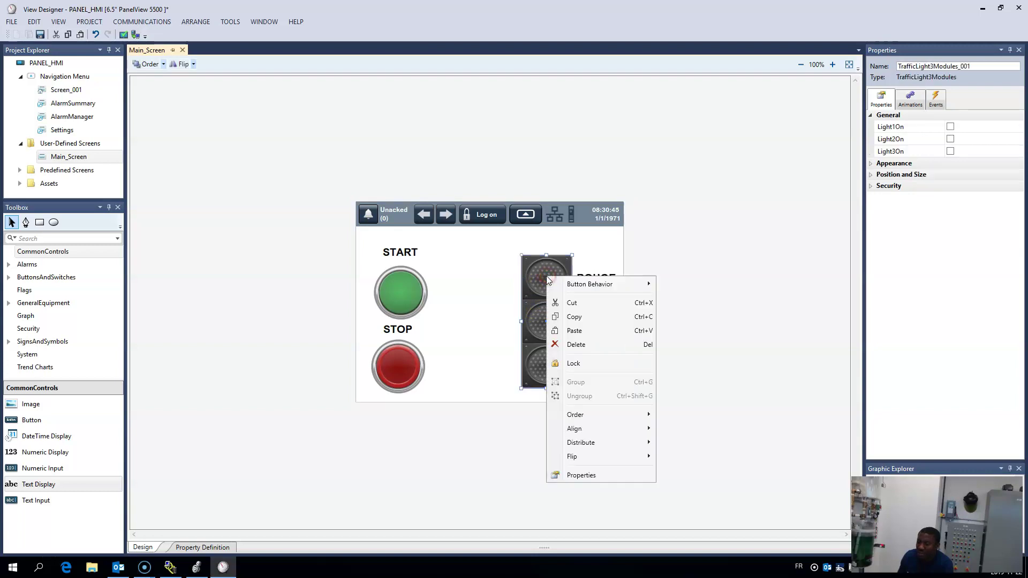
mouse_move(550, 284)
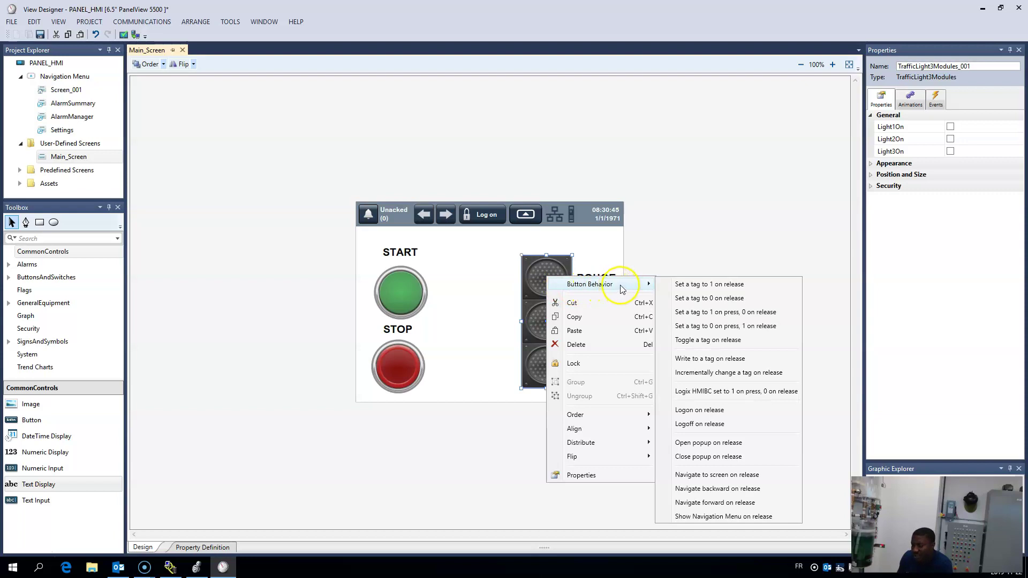
left_click(637, 290)
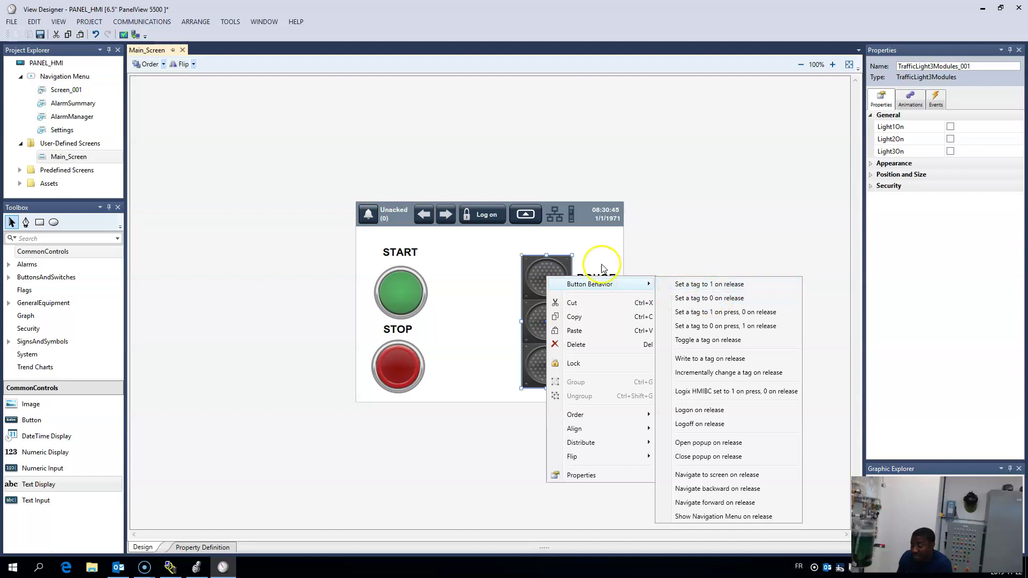
left_click(547, 268)
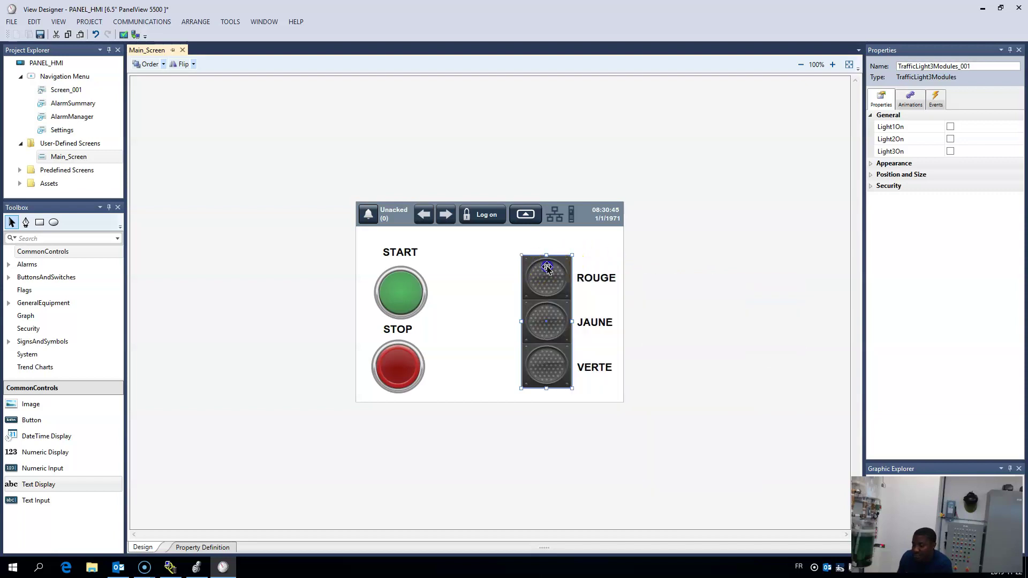
Enable Light1On and Light2On in the traffic light's general properties, and try to bind Light1On to a tag
left_click(547, 278)
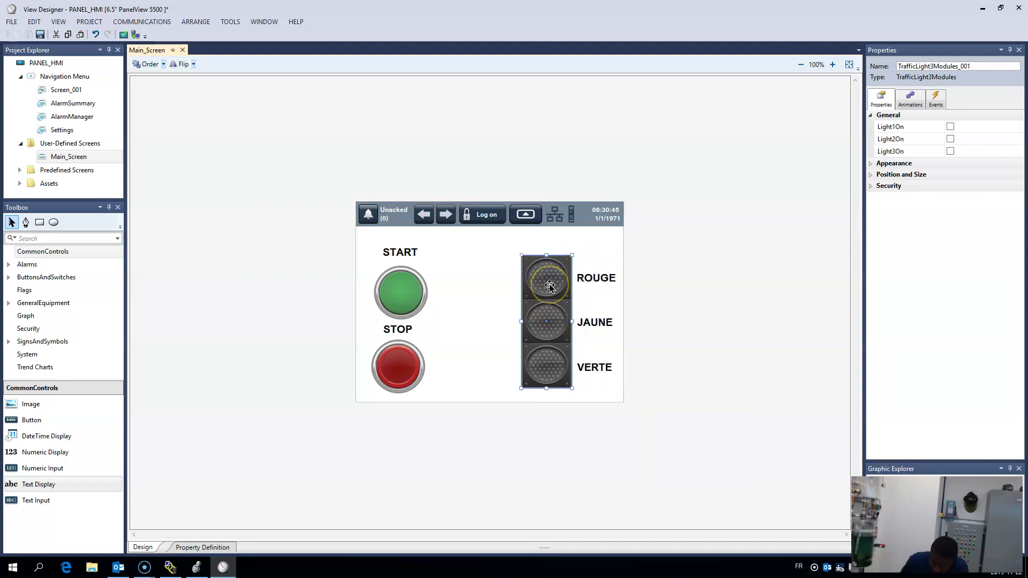
left_click(549, 285)
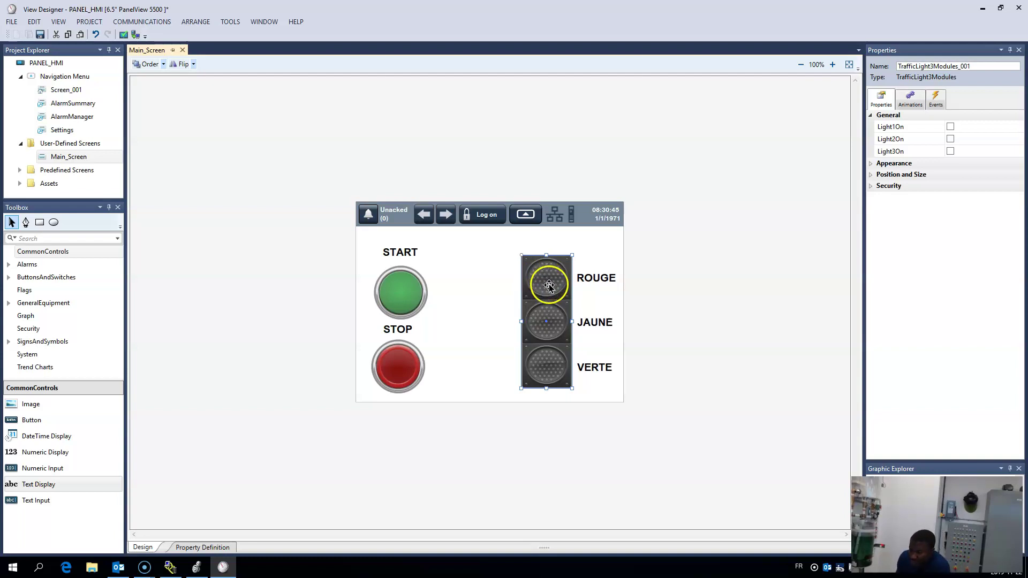
left_click(547, 290)
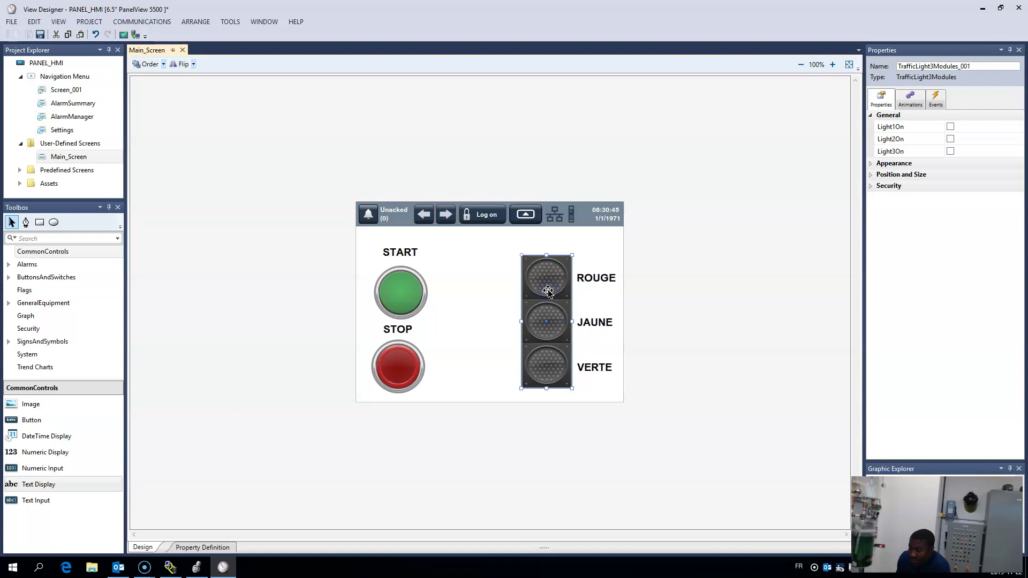
left_click(936, 104)
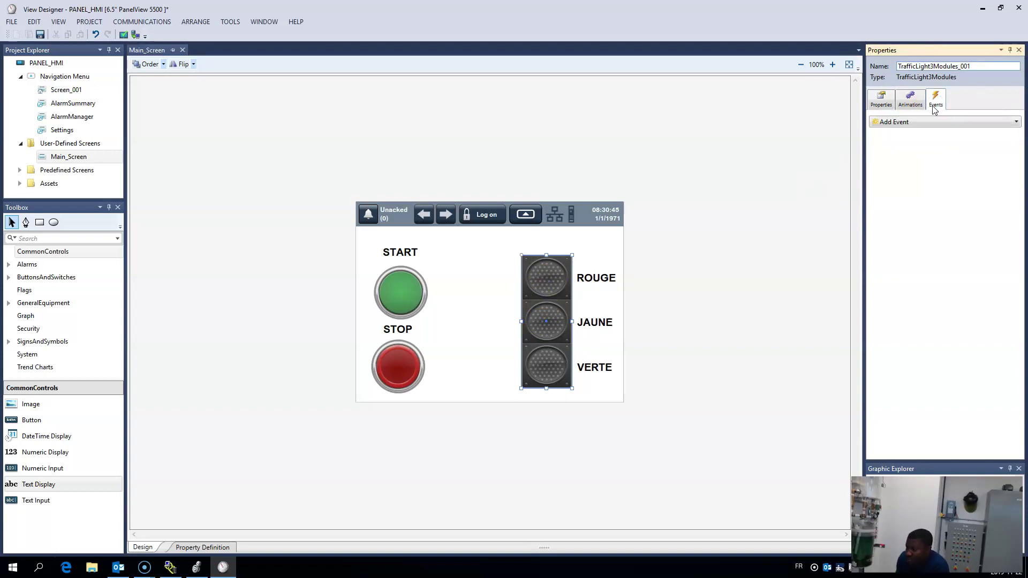
left_click(881, 104)
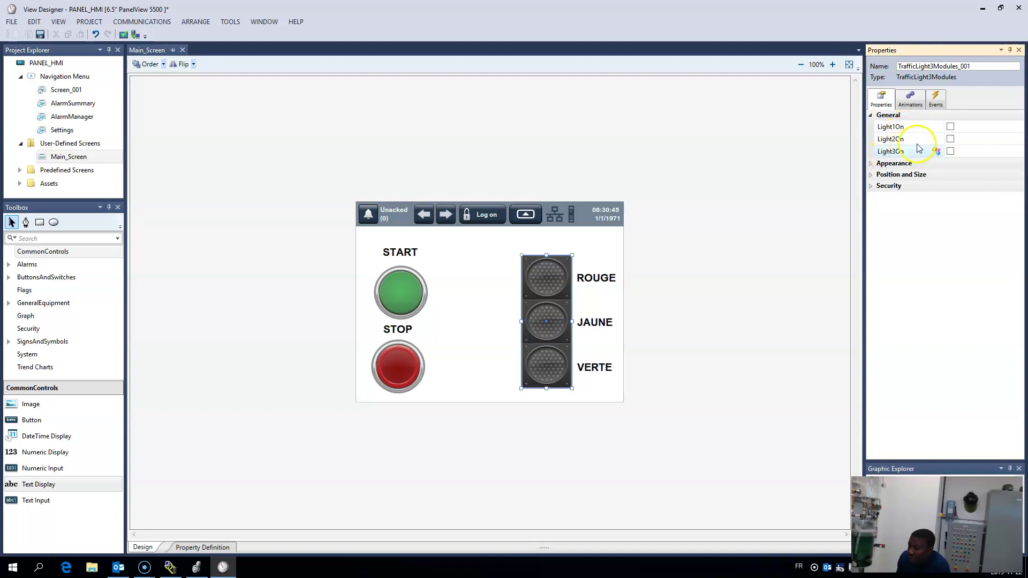
left_click(951, 127)
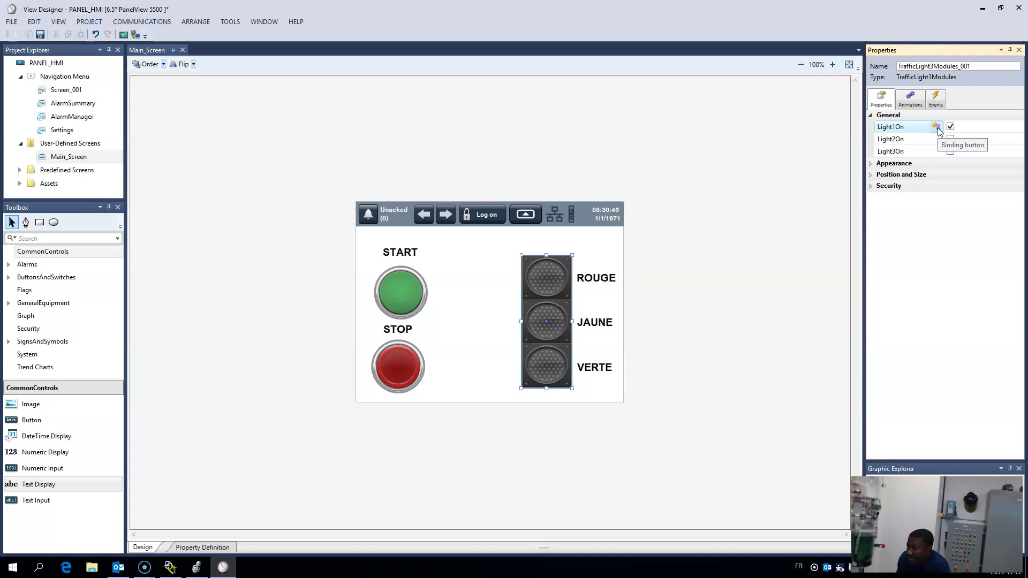
left_click(936, 127)
left_click(850, 140)
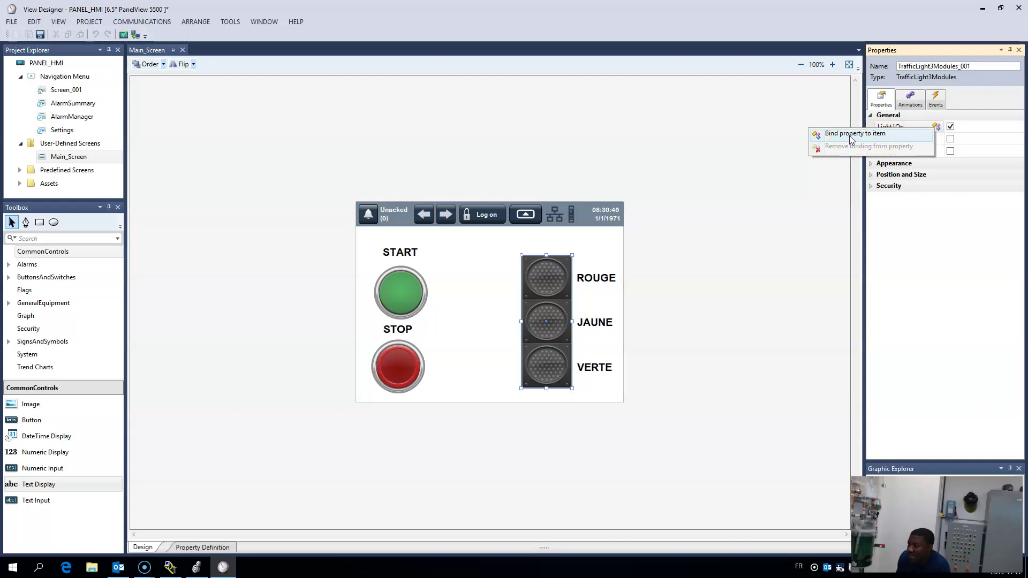
left_click(852, 140)
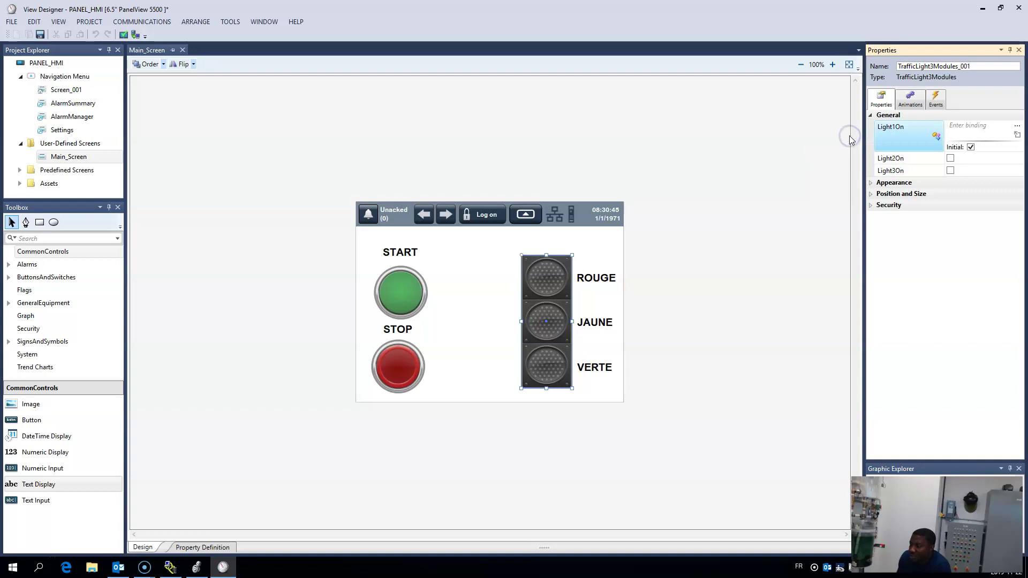
left_click(1017, 126)
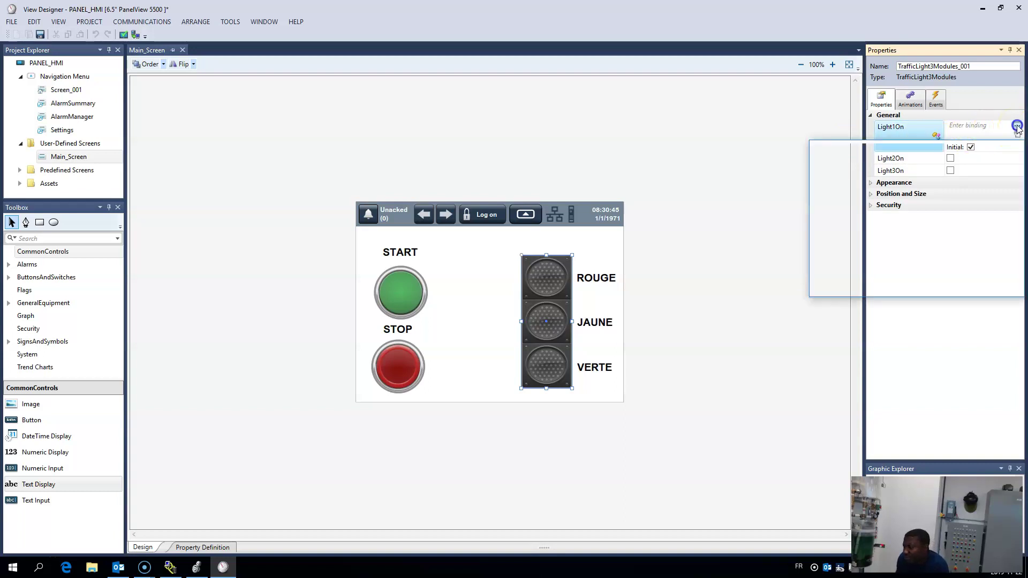
double_click(953, 160)
left_click(937, 133)
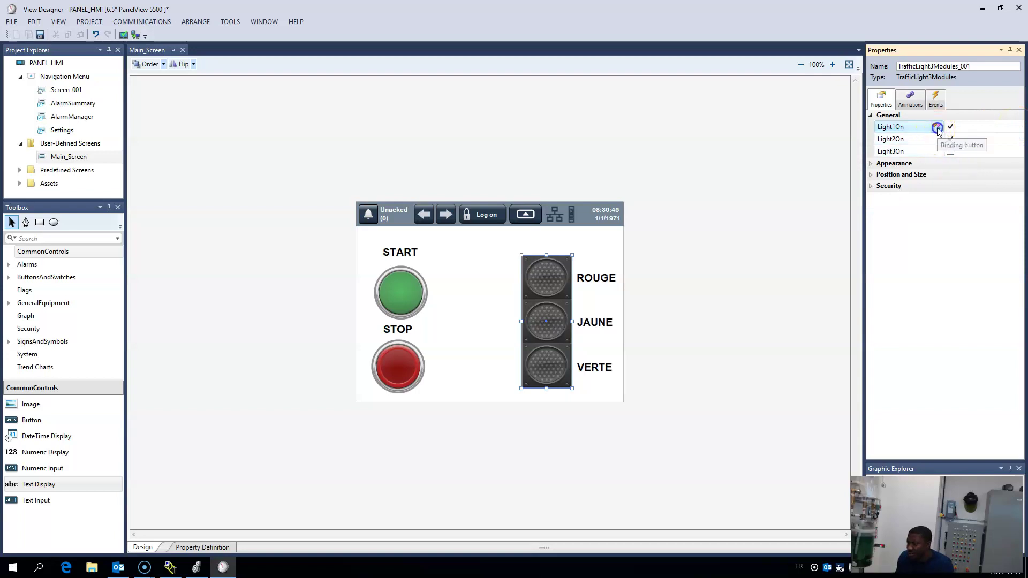
Bind the traffic light's Light1On property to the MainProgram tag LUMIERE_ROUGE
left_click(936, 129)
left_click(878, 136)
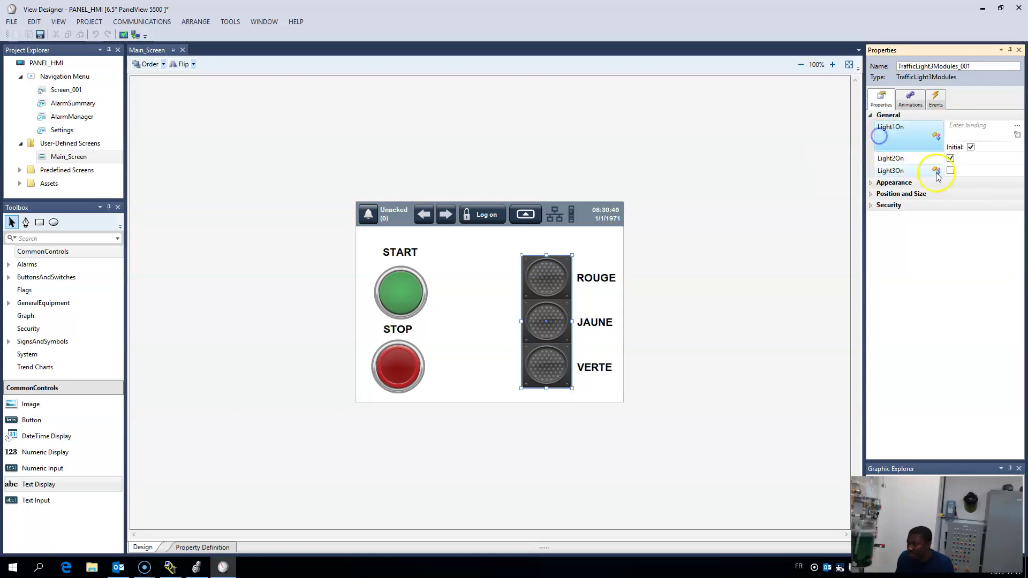
left_click(1017, 126)
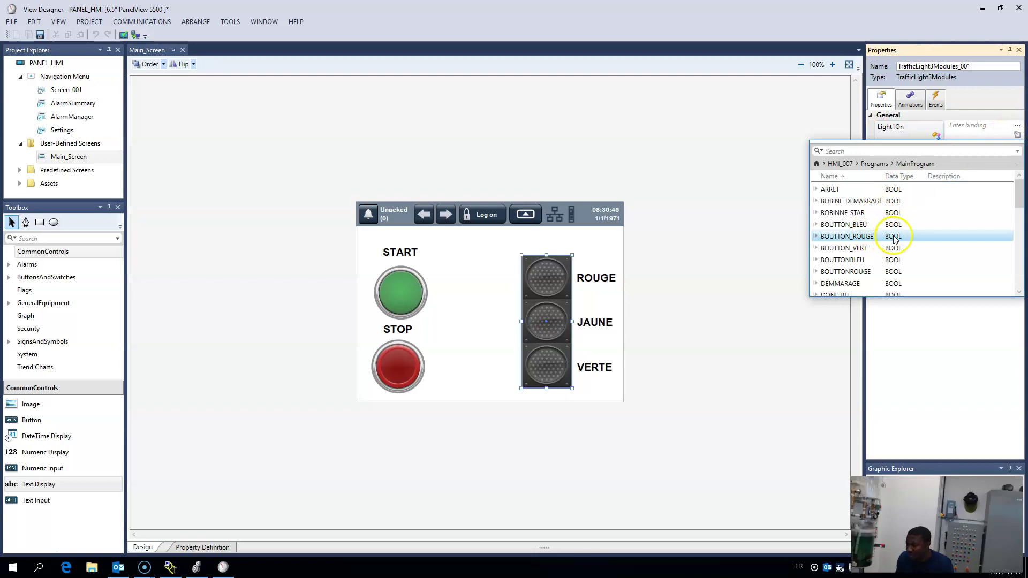
scroll(876, 251, "down", 2)
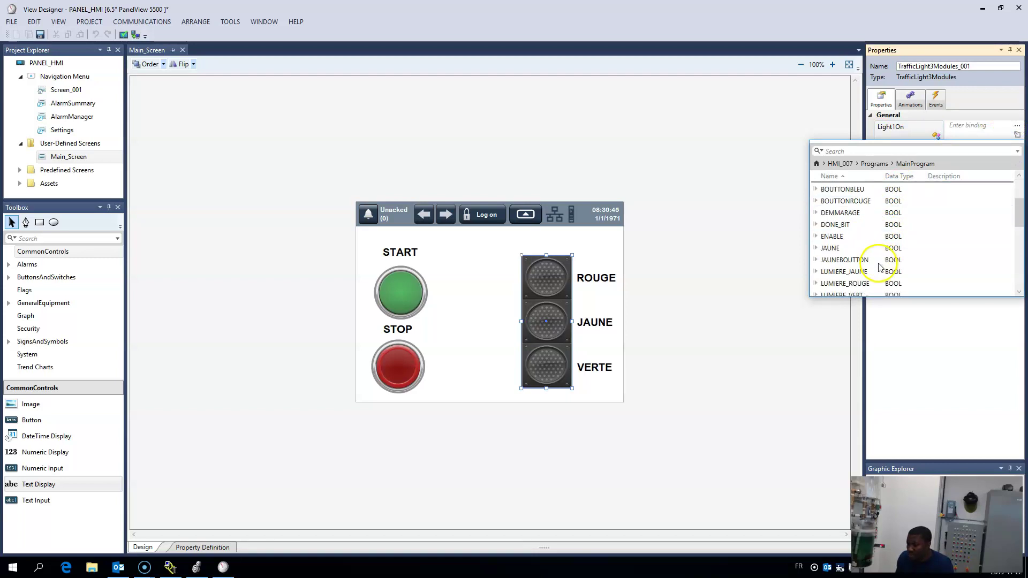
double_click(854, 283)
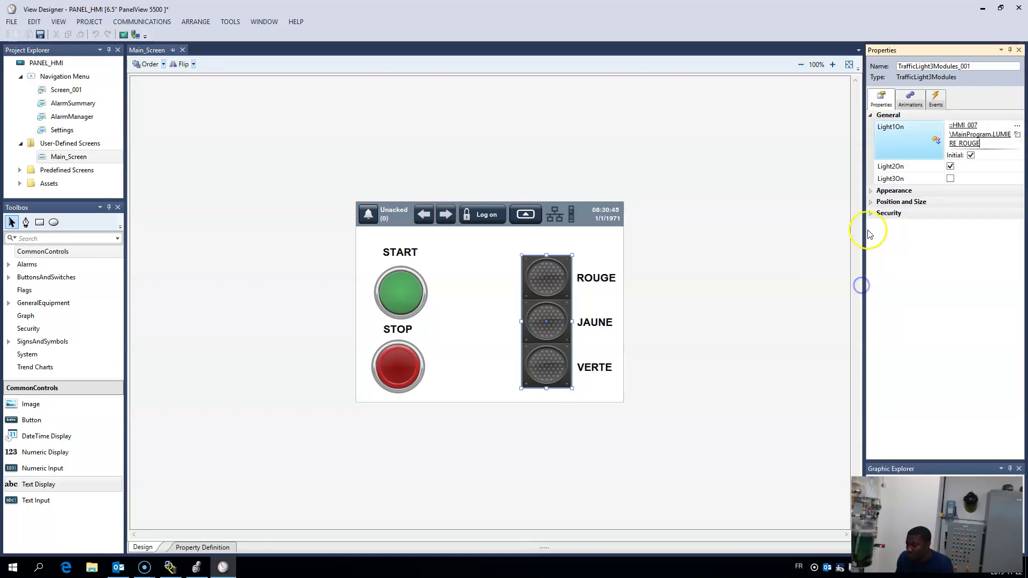
Bind the traffic light's Light2On property to the MainProgram tag LUMIERE_JAUNE
left_click(938, 167)
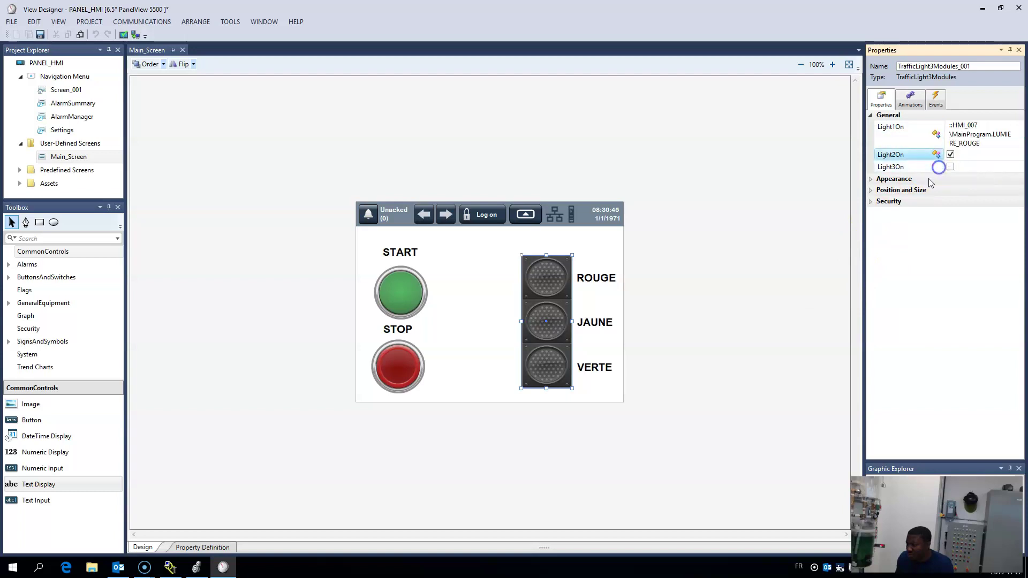
left_click(936, 155)
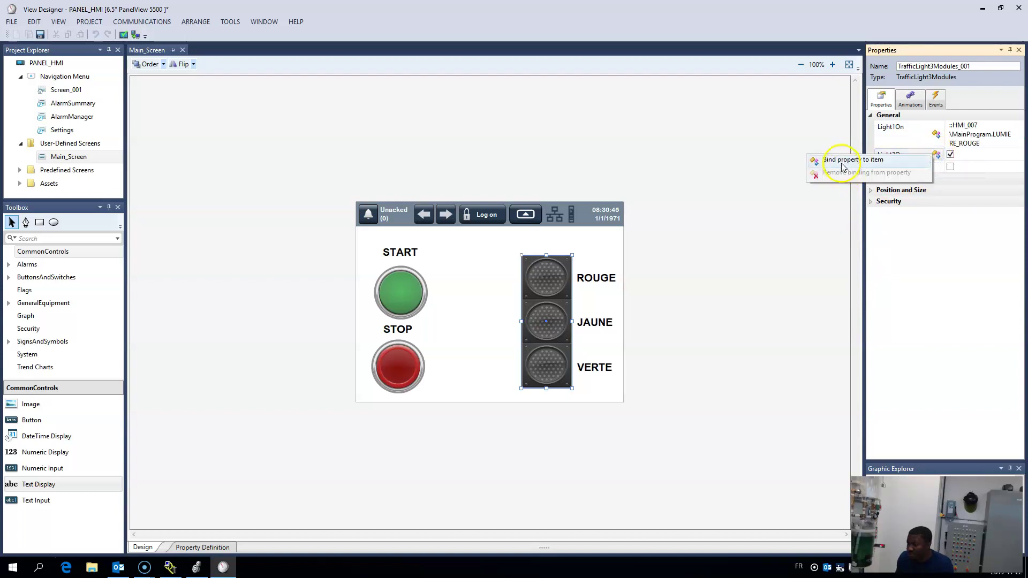
left_click(843, 161)
left_click(1017, 156)
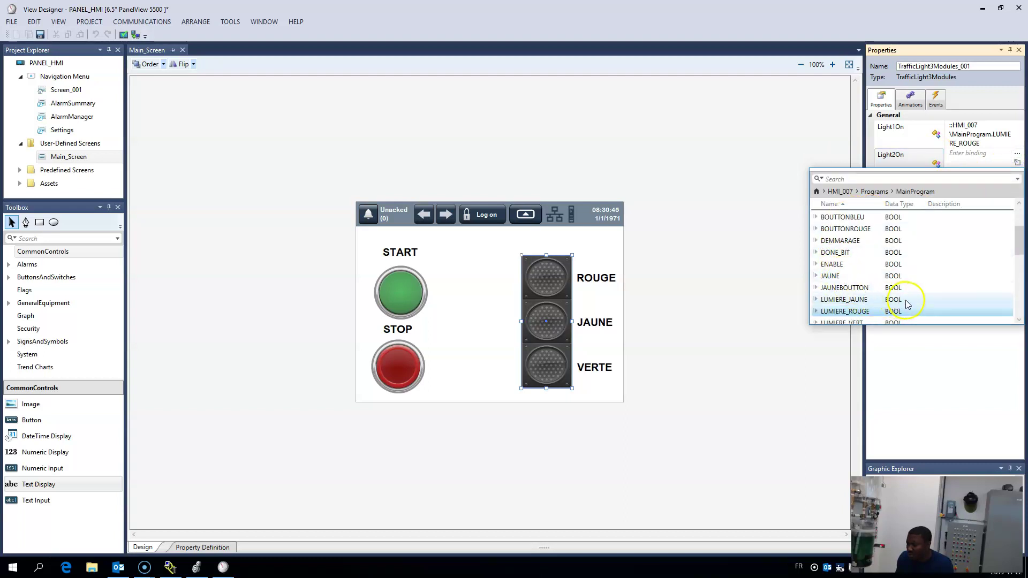
left_click(850, 302)
left_click(850, 302)
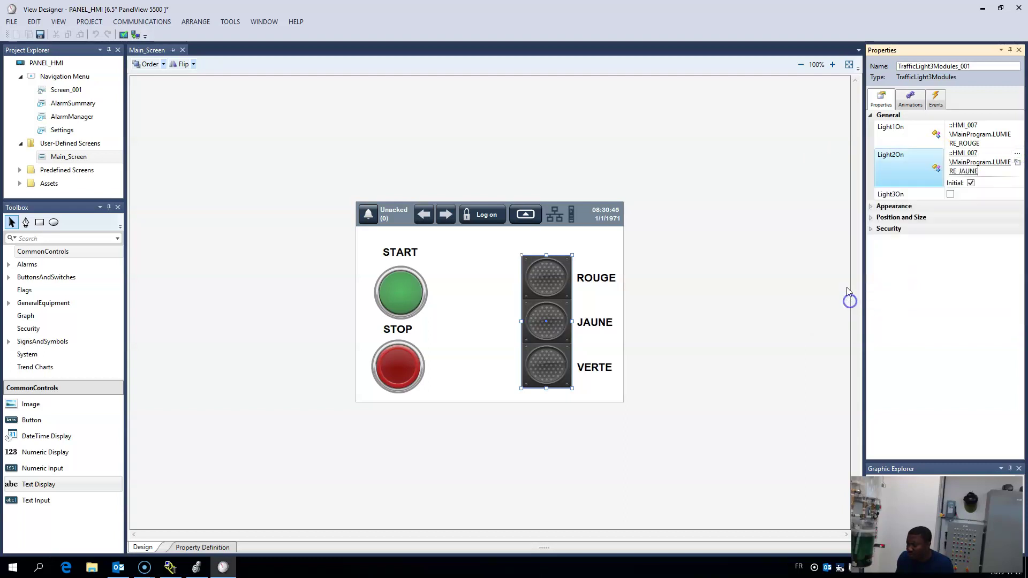
Enable Light3On in the traffic light's general properties, and try to bind it to a MainProgram tag
left_click(950, 197)
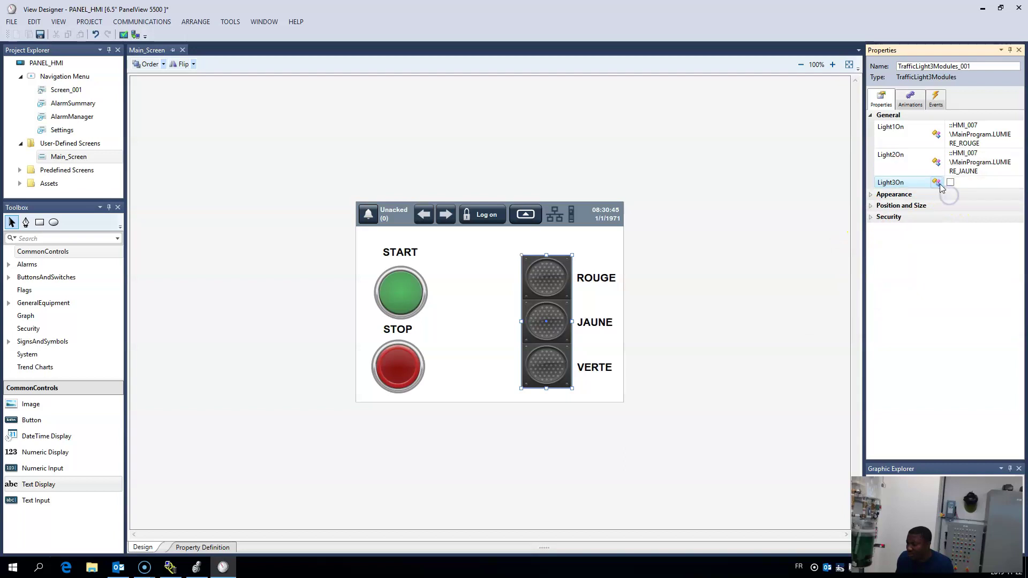
left_click(935, 183)
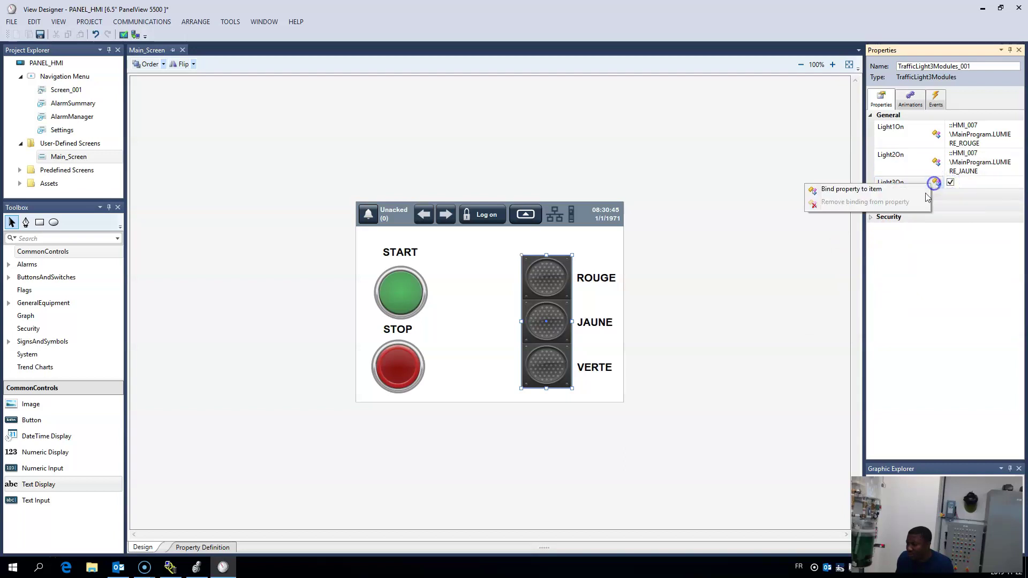
left_click(848, 192)
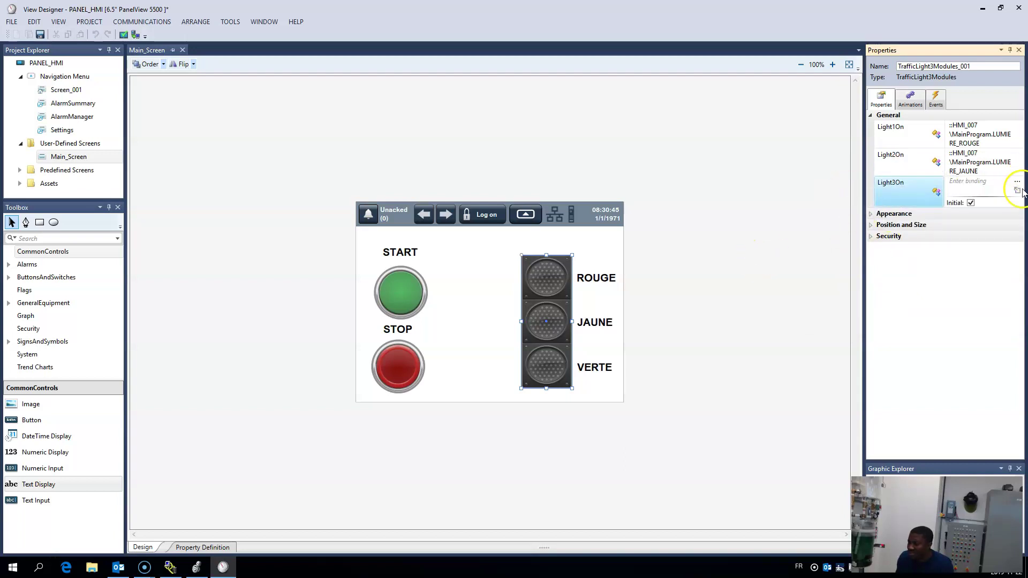
left_click(1017, 182)
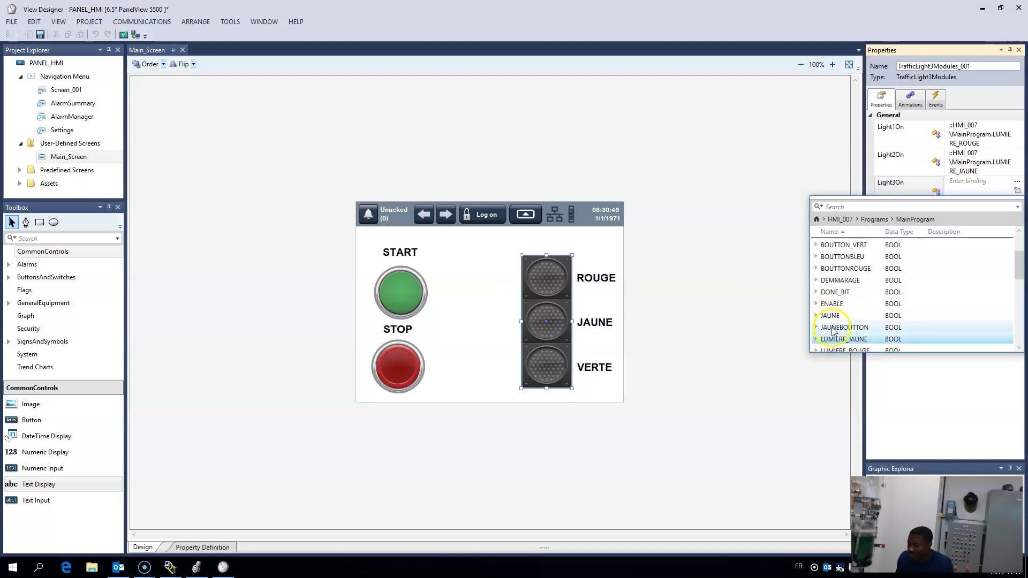
scroll(846, 347, "down", 1)
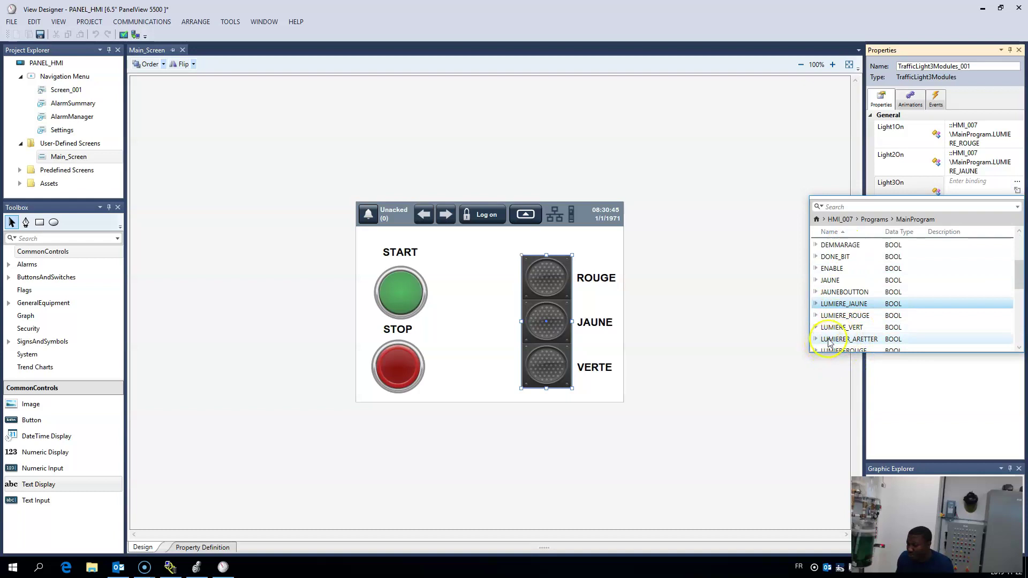
scroll(862, 328, "down", 1)
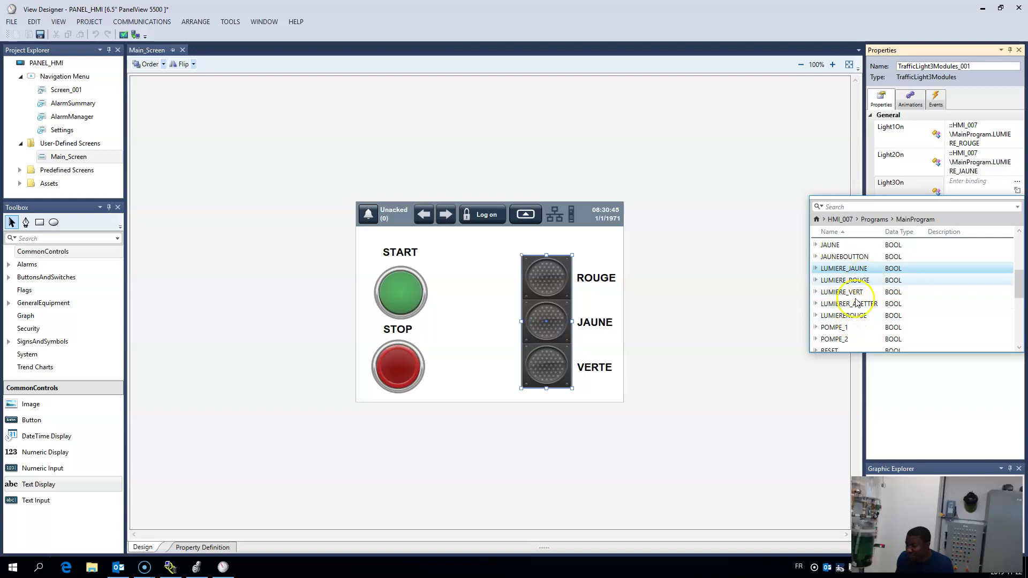
left_click(787, 328)
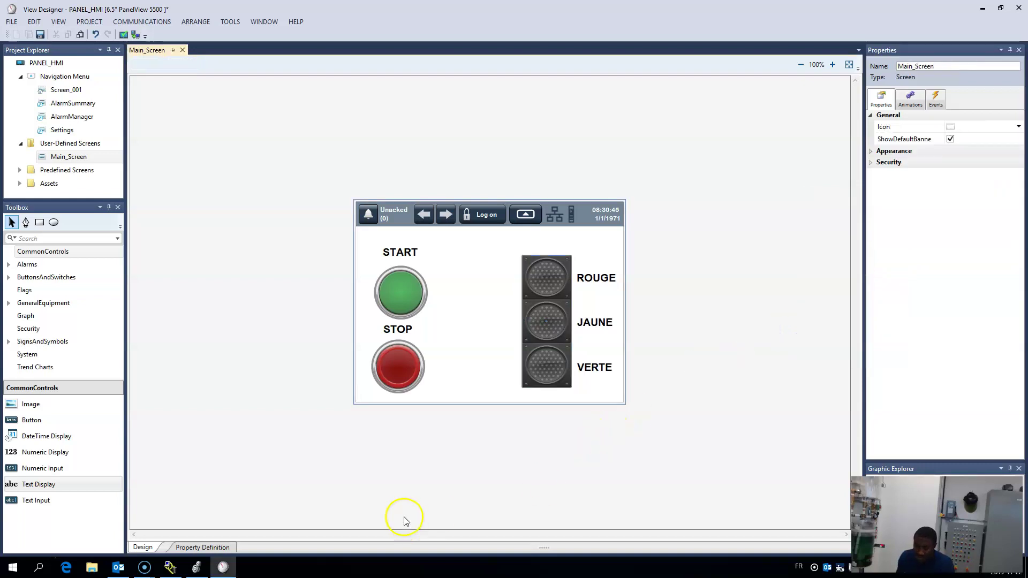
Switch to Logix Designer, check the green light coil in routine HMI_02, and save the project with its online tag values uploaded
left_click(197, 567)
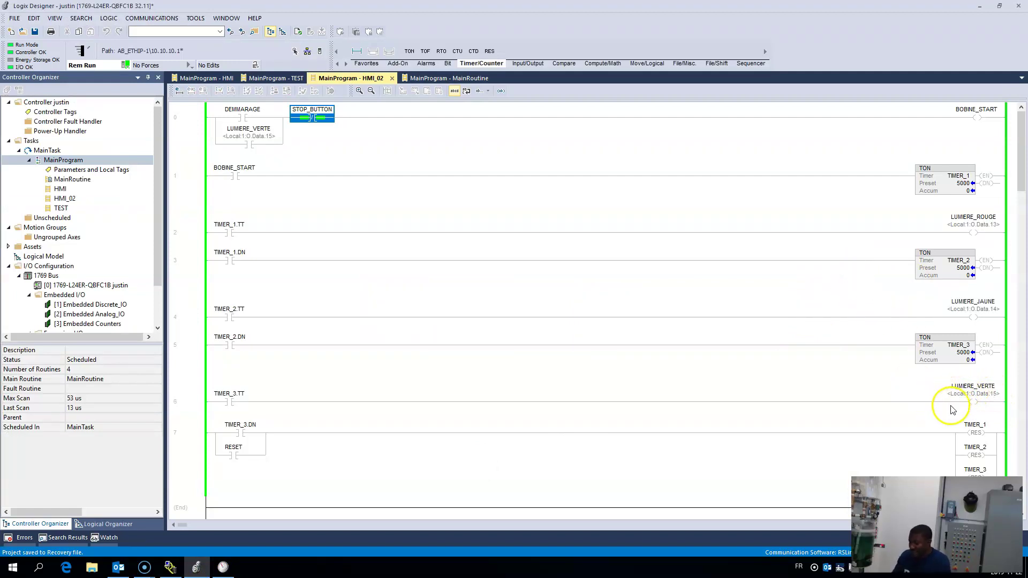
mouse_move(973, 391)
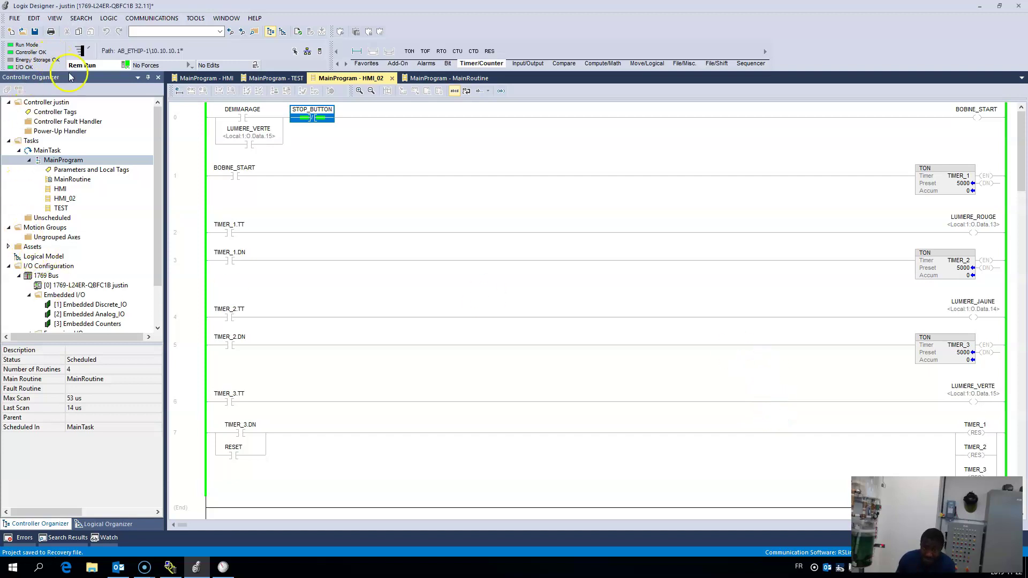
left_click(35, 32)
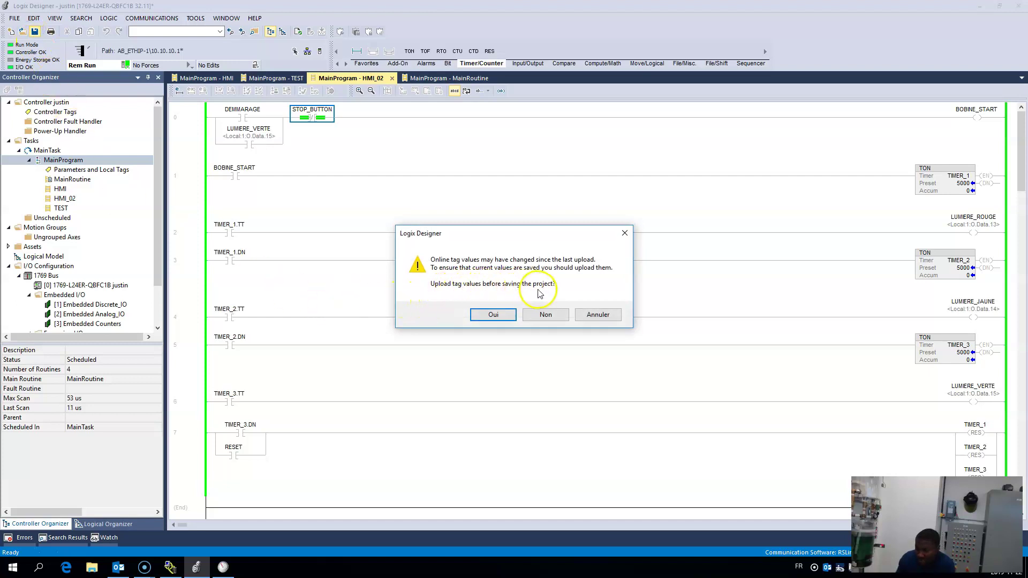
left_click(490, 315)
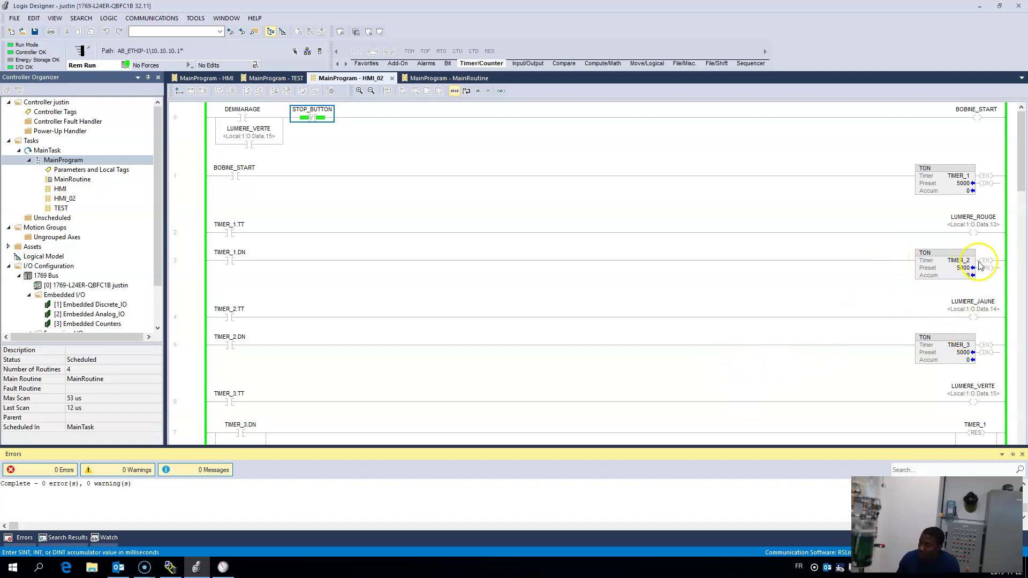
Switch back to View Designer and bind the traffic light's Light3On property to the MainProgram tag LUMIERE_VERTE
left_click(119, 569)
left_click(542, 284)
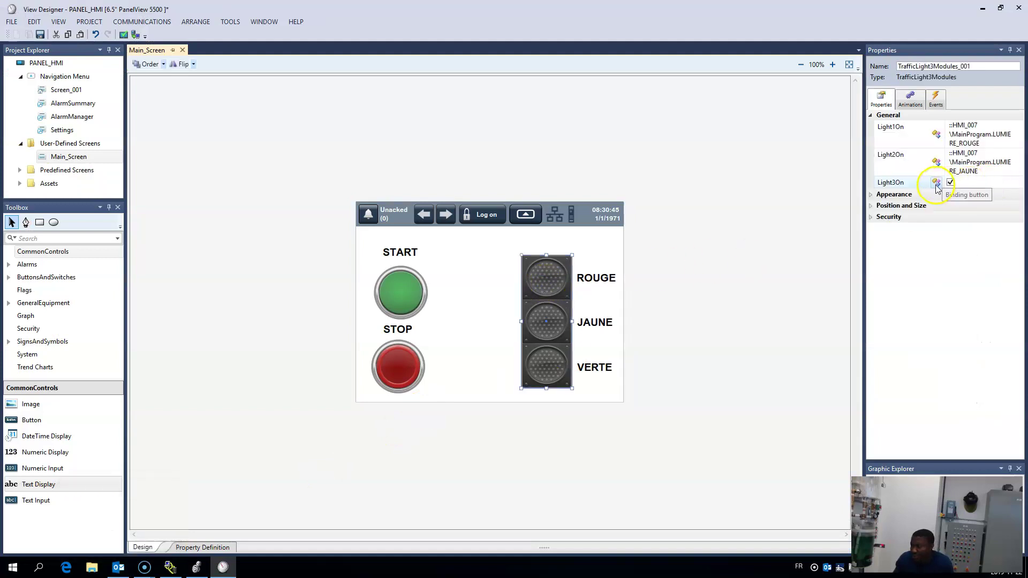
left_click(936, 183)
left_click(891, 191)
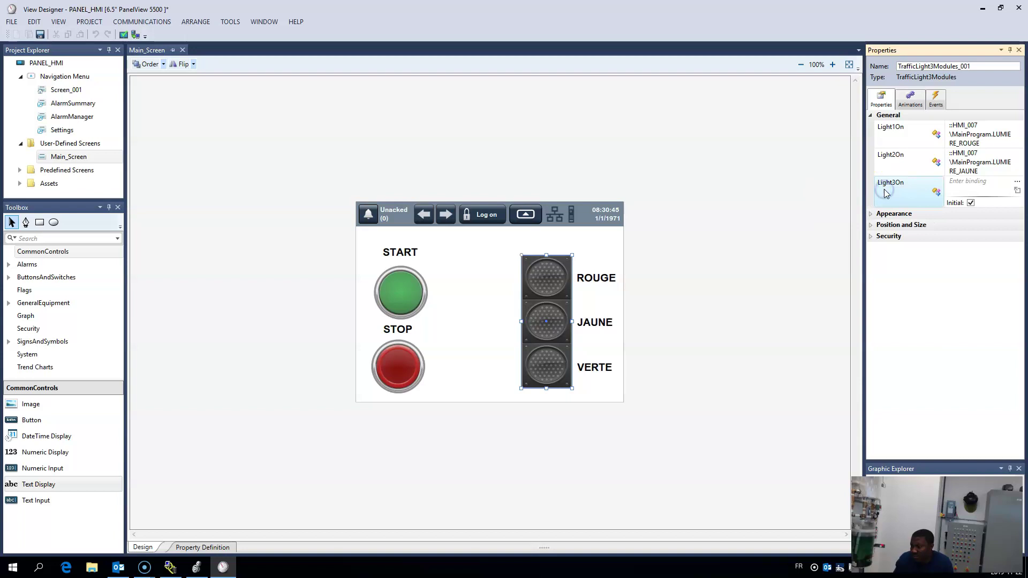
left_click(1017, 181)
scroll(905, 292, "down", 2)
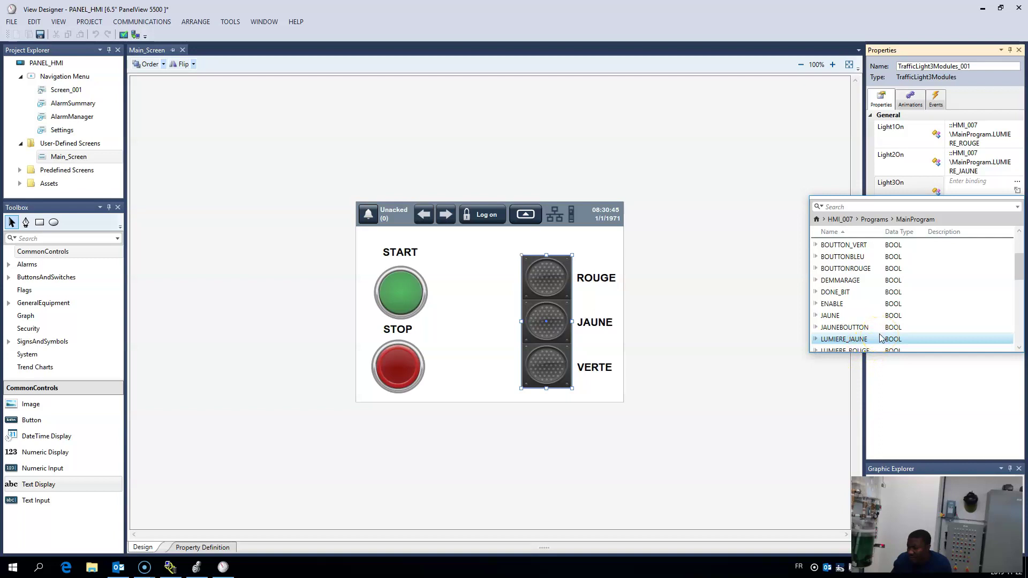
scroll(880, 338, "down", 1)
scroll(881, 337, "down", 1)
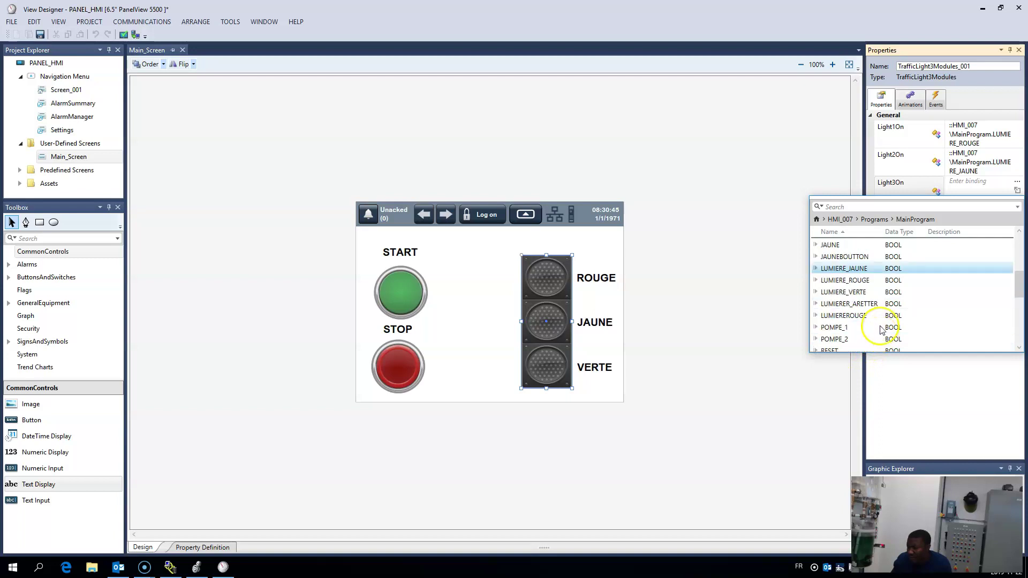
double_click(847, 292)
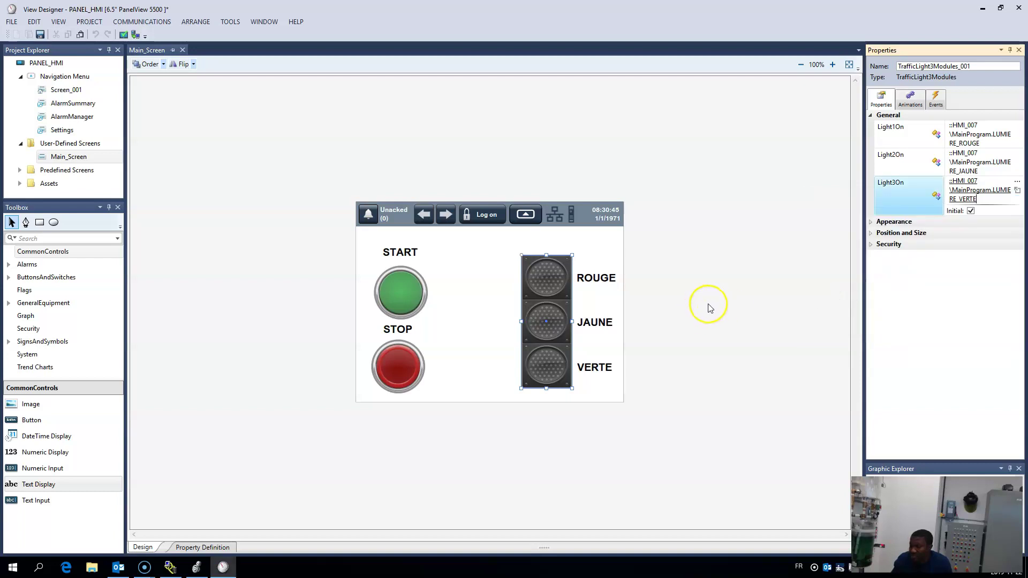
left_click(673, 322)
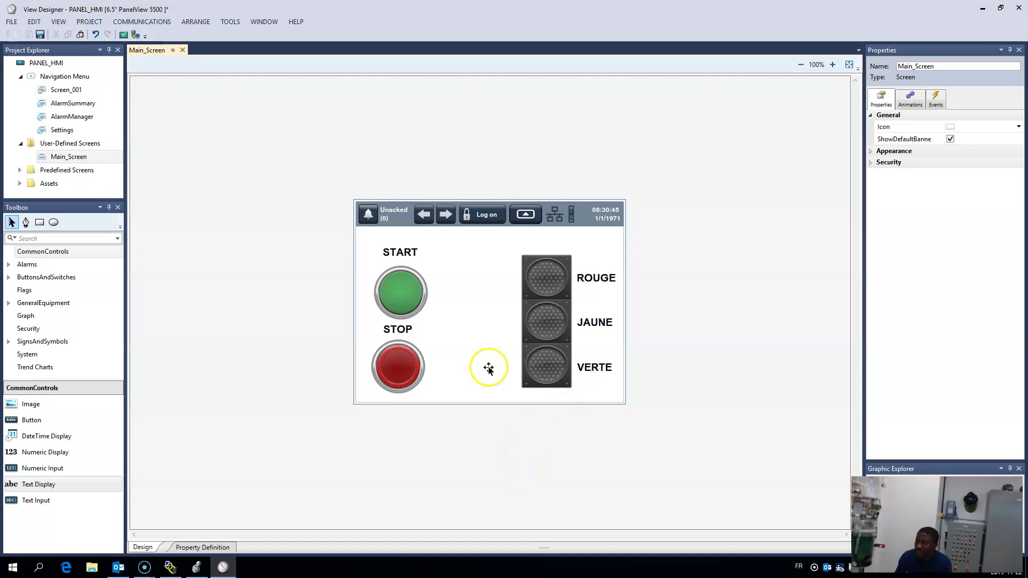
Review the traffic light, the START and STOP buttons, and the light labels on Main_Screen
left_click(541, 306)
left_click(387, 304)
left_click(396, 376)
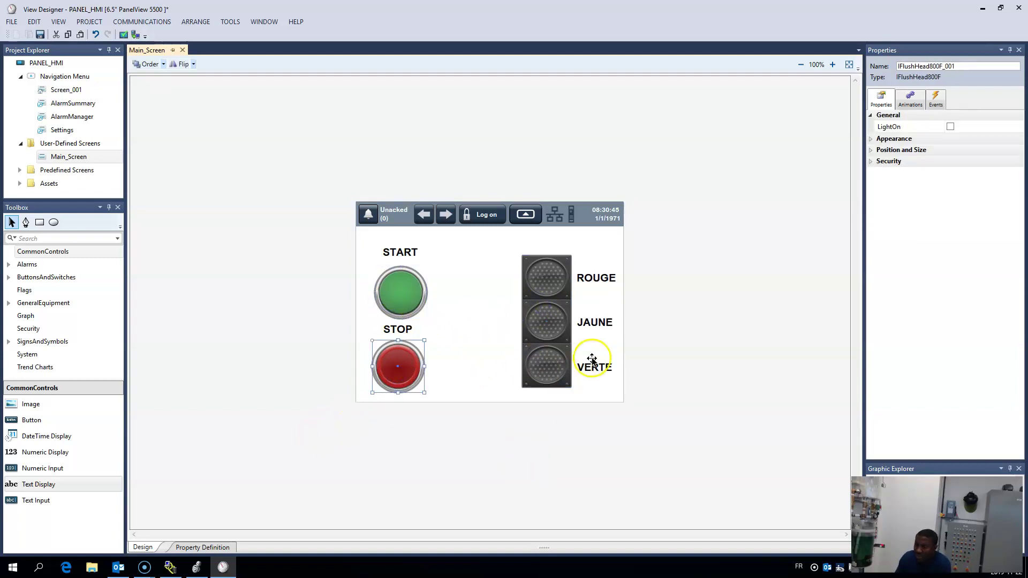
left_click(580, 325)
left_click(591, 277)
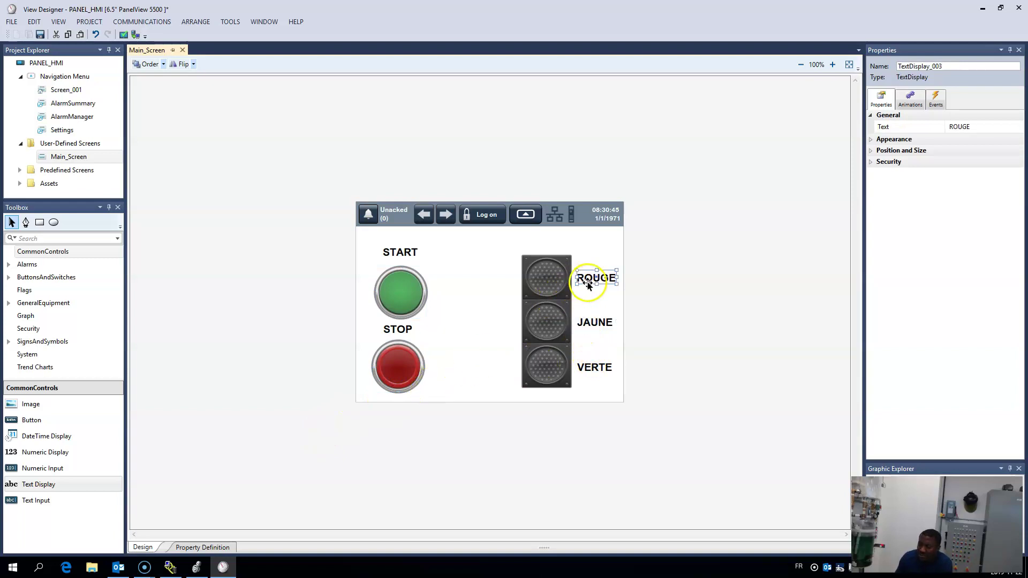
left_click(496, 323)
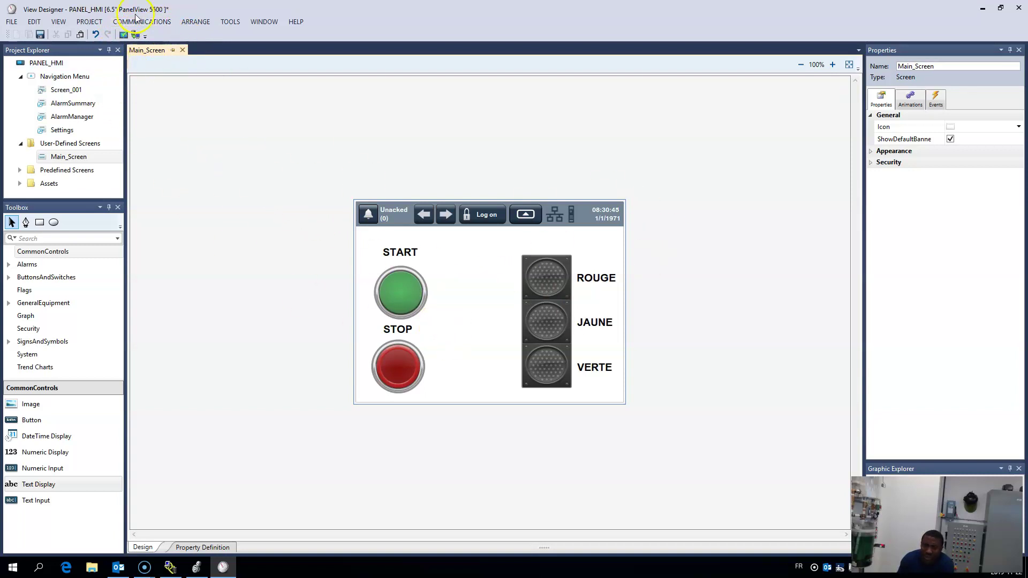
Download the PANEL_HMI runtime application to the HMI device at AB_ETHIP-1\10.10.10.2, using the HMI_007 controller reference
left_click(132, 23)
left_click(140, 38)
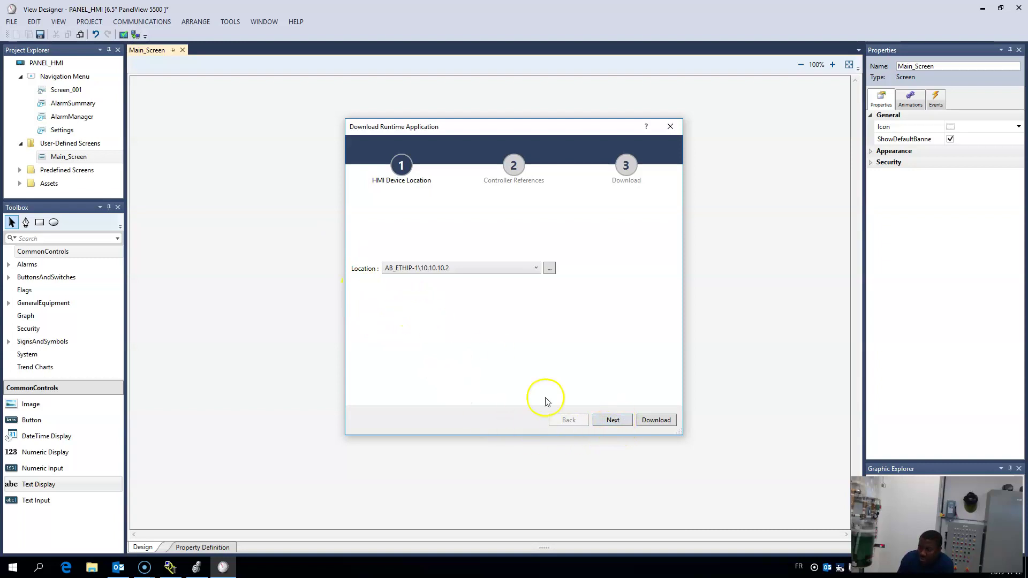
left_click(611, 421)
left_click(614, 419)
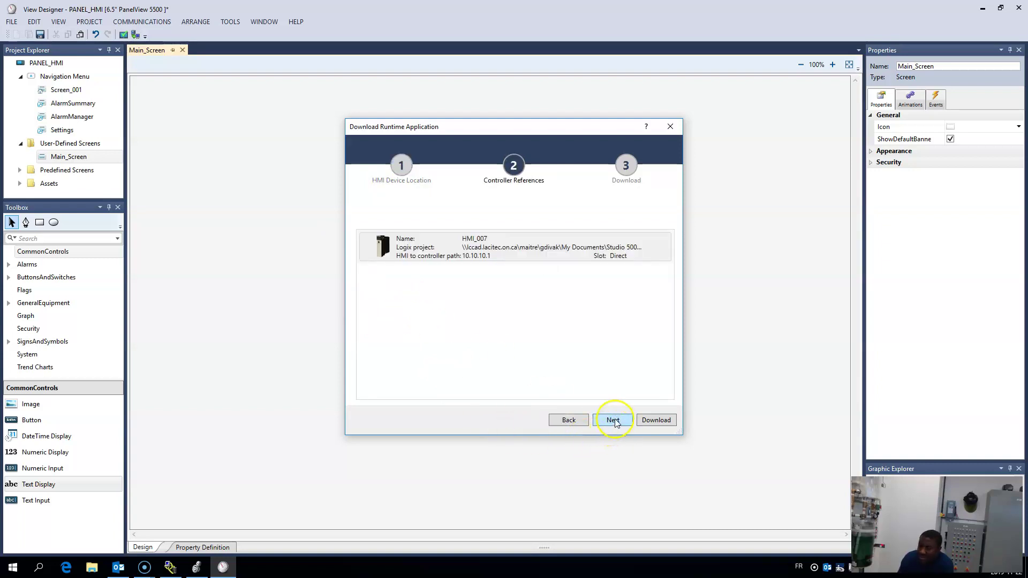
left_click(661, 420)
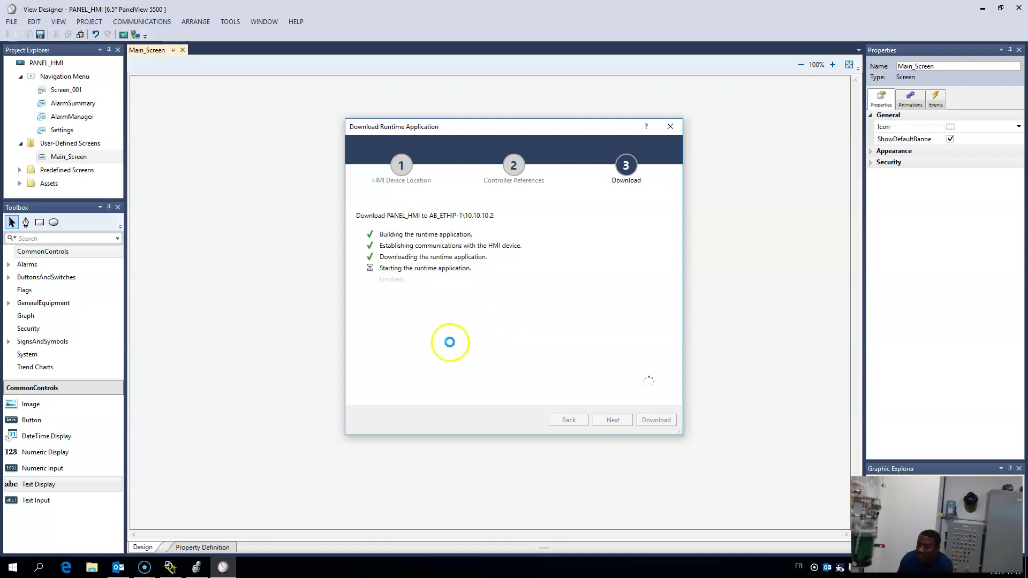
left_click(384, 332)
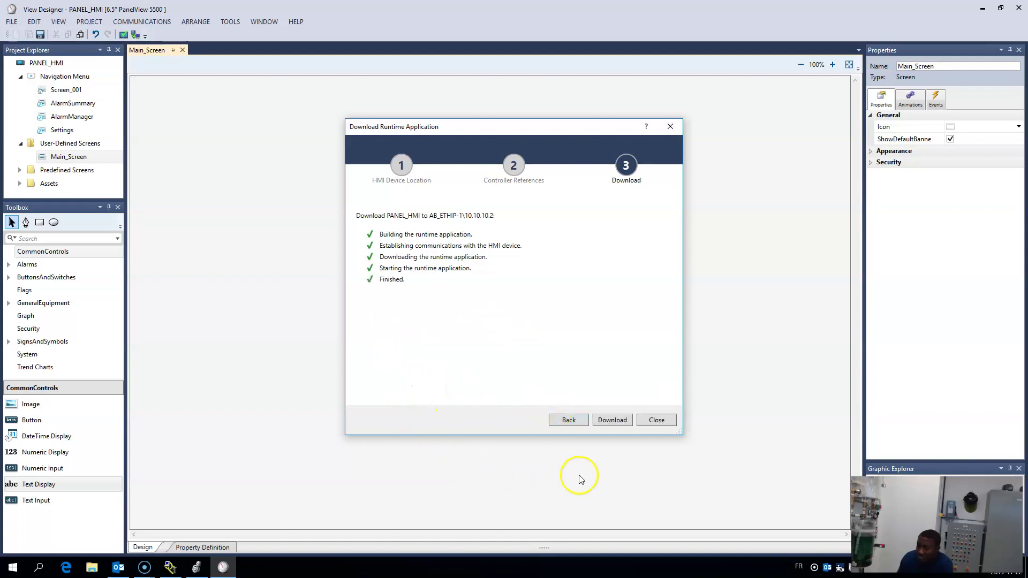
left_click(656, 421)
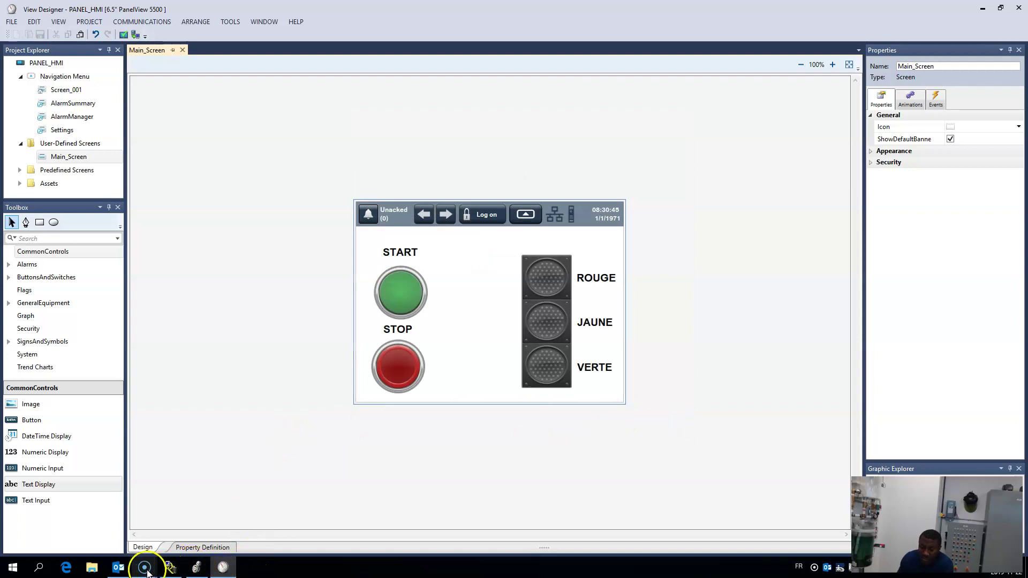
Select the STOP button on Main_Screen, and switch to Logix Designer to view the HMI_02 ladder routine
left_click(401, 376)
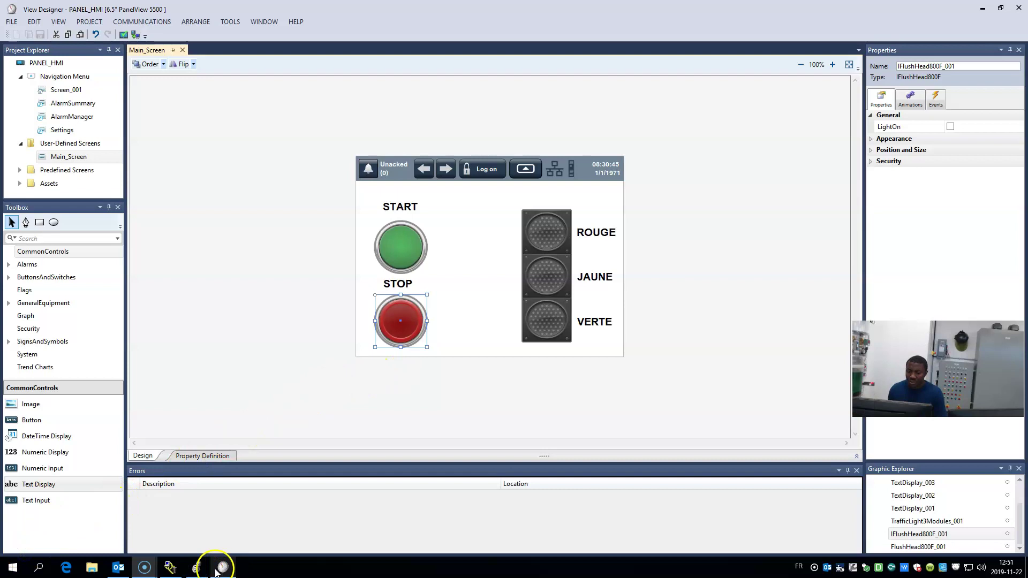
left_click(197, 567)
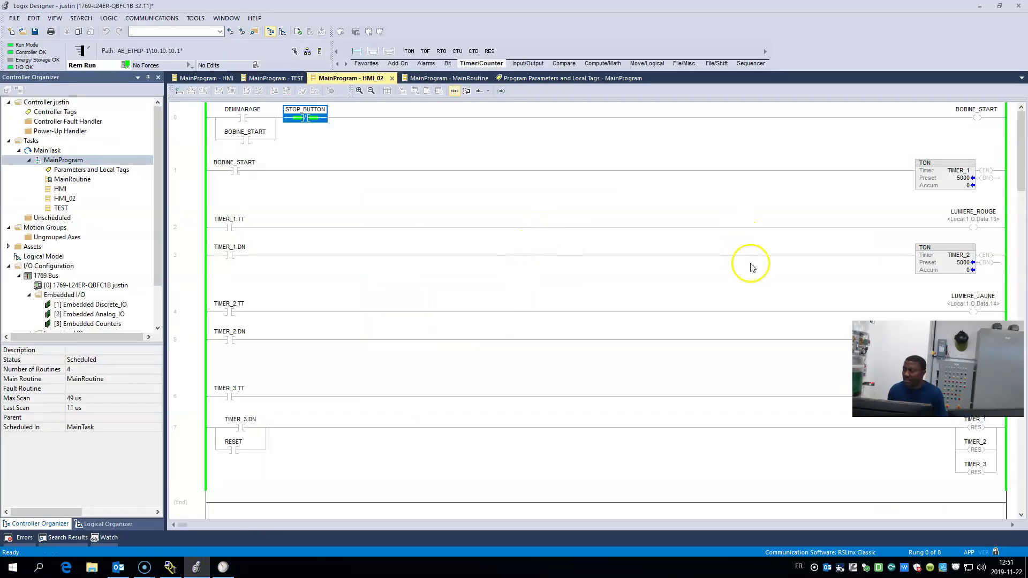